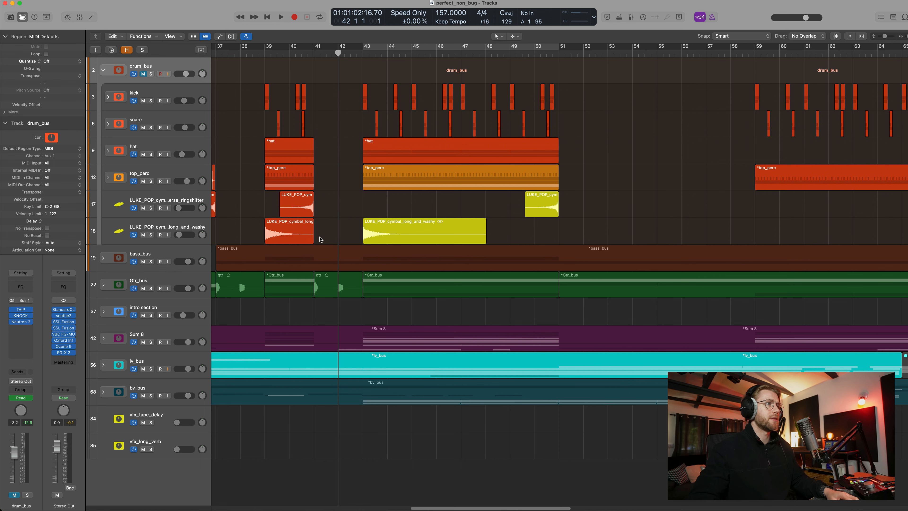
Play the full arrangement from bar 41 through the section ending at bar 51
{"action": "key", "text": "comma"}
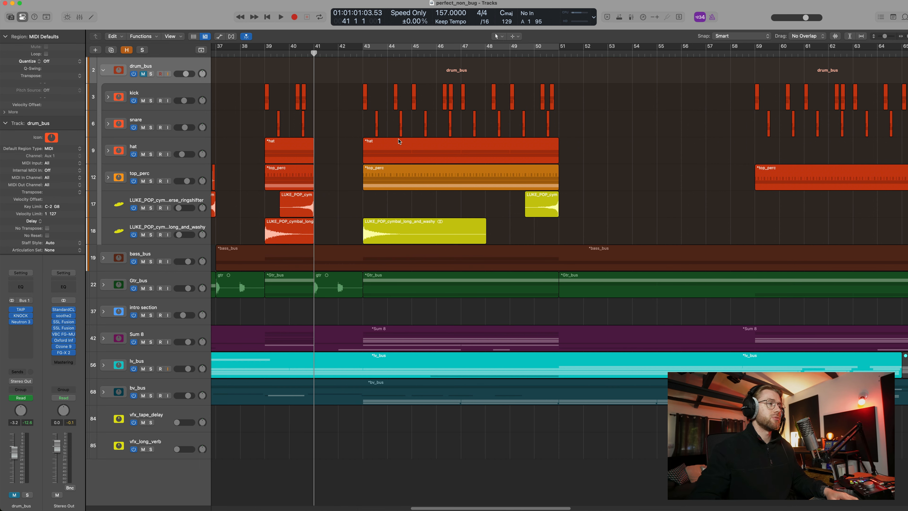
{"action": "key", "text": "space"}
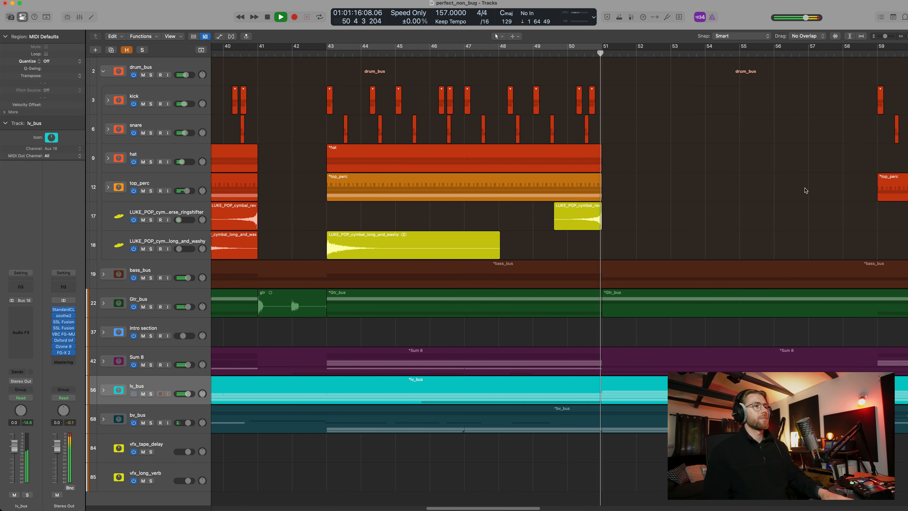
{"action": "key", "text": "space"}
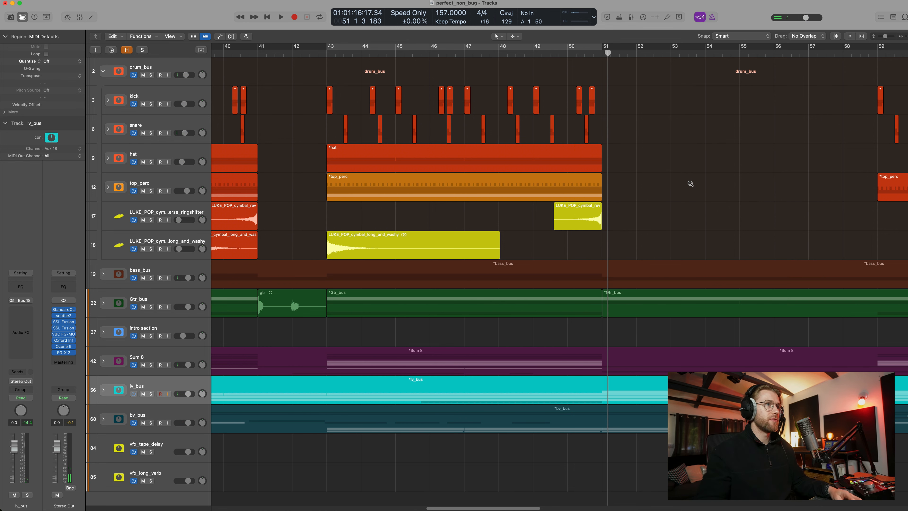
Solo the drum_bus track, turn on a cycle from bar 43 to bar 51, and listen to the drums
{"action": "scroll", "coordinate": [690, 183], "scroll_direction": "up", "scroll_amount": 3}
{"action": "scroll", "coordinate": [690, 183], "scroll_direction": "up", "scroll_amount": 5}
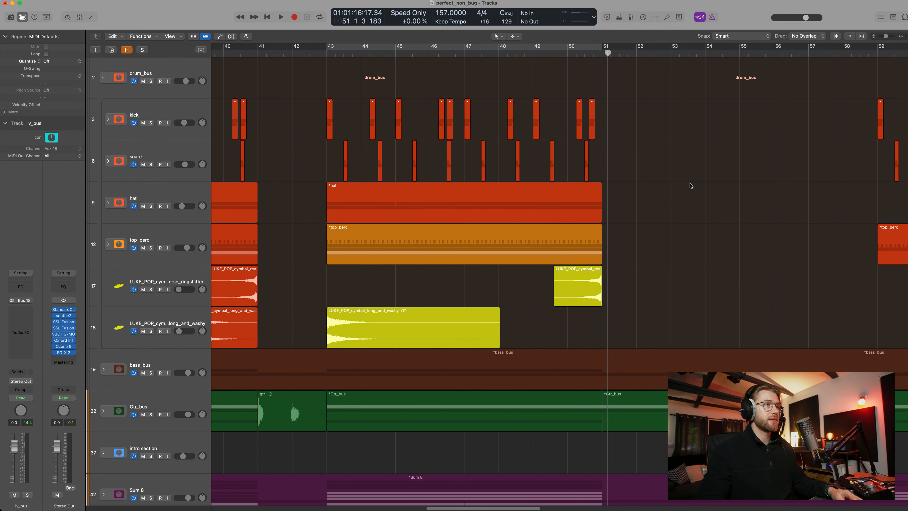
{"action": "left_click", "coordinate": [189, 69]}
{"action": "key", "text": "s"}
{"action": "key", "text": "c"}
{"action": "key", "text": "space"}
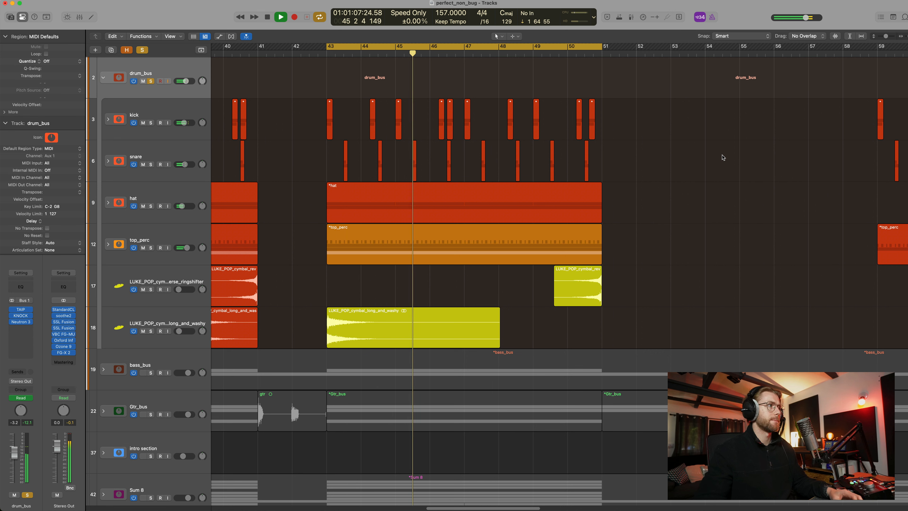
{"action": "key", "text": "space"}
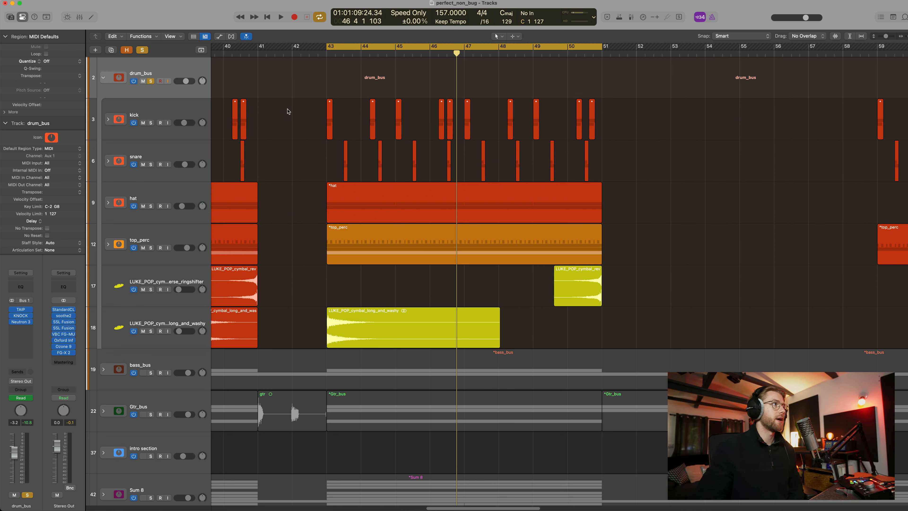
Select the regions between bars 43 and 51 for the kick, snare, hat, top_perc and cymbal tracks in turn
{"action": "left_click_drag", "start_coordinate": [314, 107], "coordinate": [608, 124]}
{"action": "left_click_drag", "start_coordinate": [303, 159], "coordinate": [639, 172]}
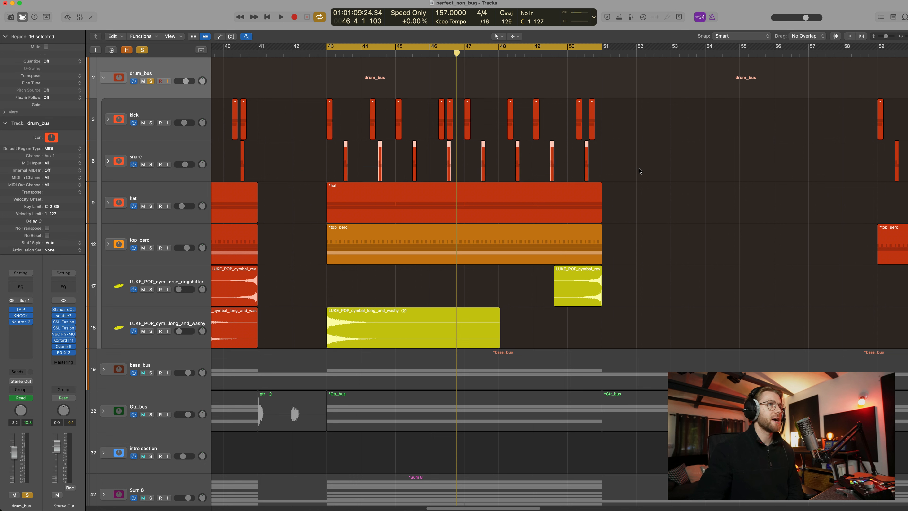
{"action": "left_click_drag", "start_coordinate": [298, 207], "coordinate": [461, 206]}
{"action": "left_click_drag", "start_coordinate": [295, 254], "coordinate": [568, 233]}
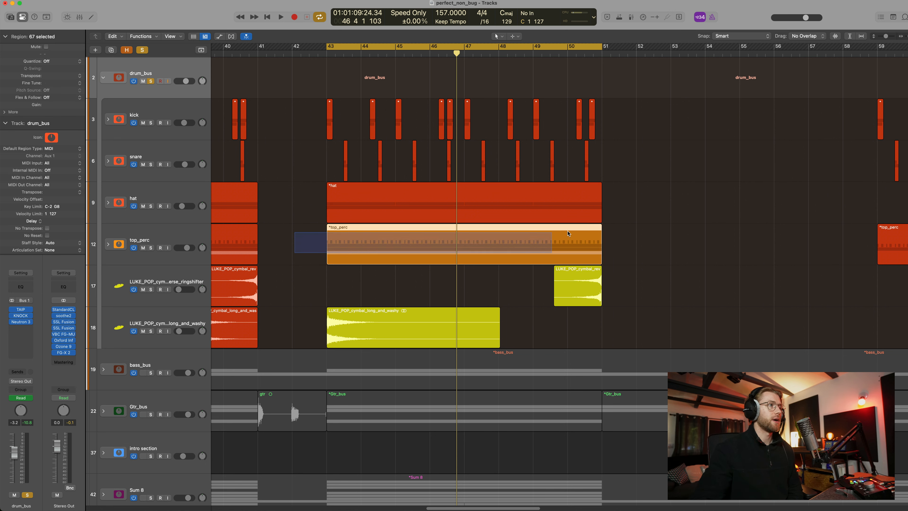
{"action": "left_click_drag", "start_coordinate": [286, 289], "coordinate": [647, 331]}
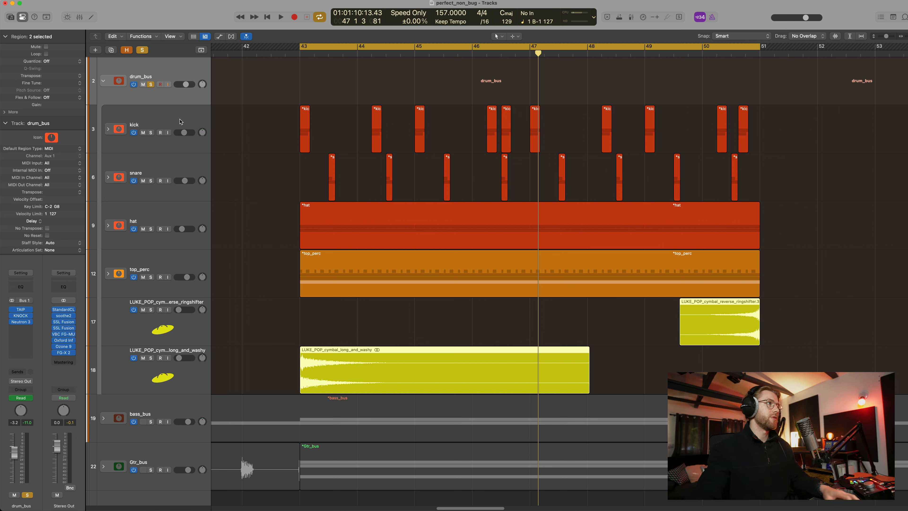
Solo the kick and snare tracks instead of drum_bus and play the cycled section
{"action": "left_click", "coordinate": [152, 127]}
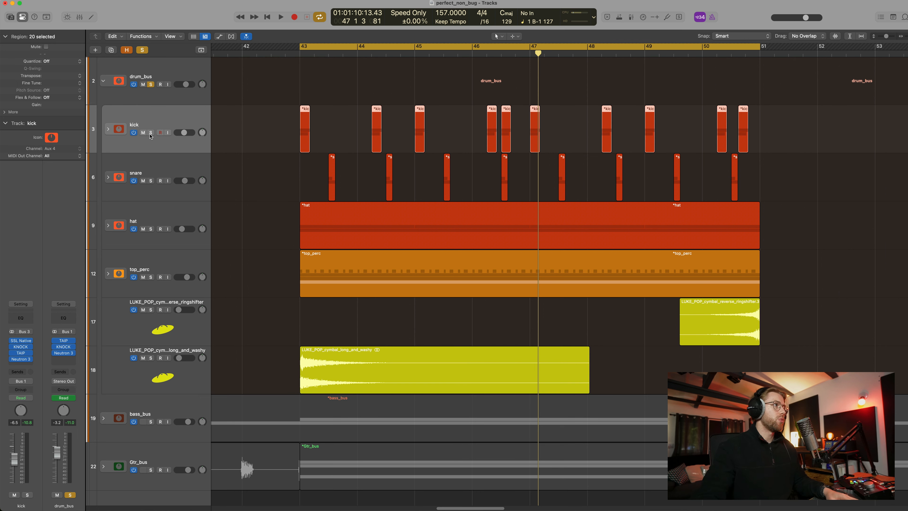
{"action": "left_click_drag", "start_coordinate": [150, 133], "coordinate": [152, 159]}
{"action": "left_click", "coordinate": [150, 85]}
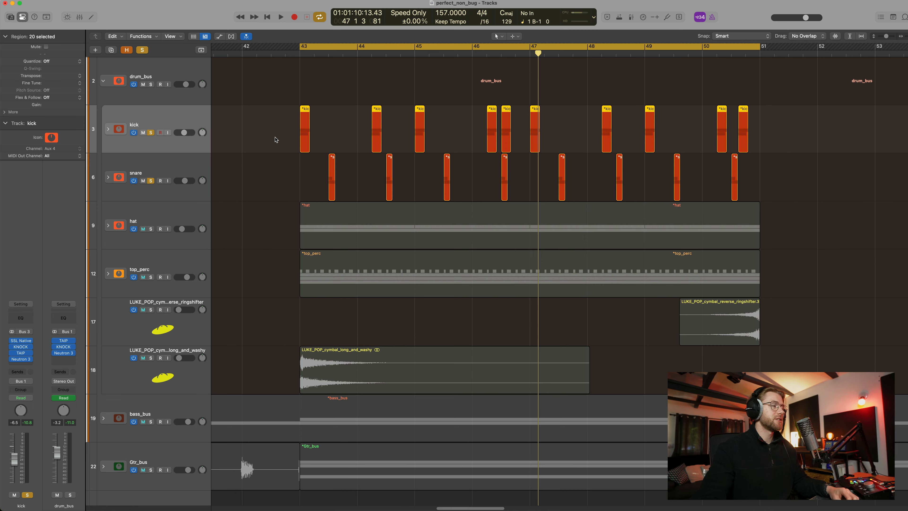
{"action": "key", "text": "super+Right"}
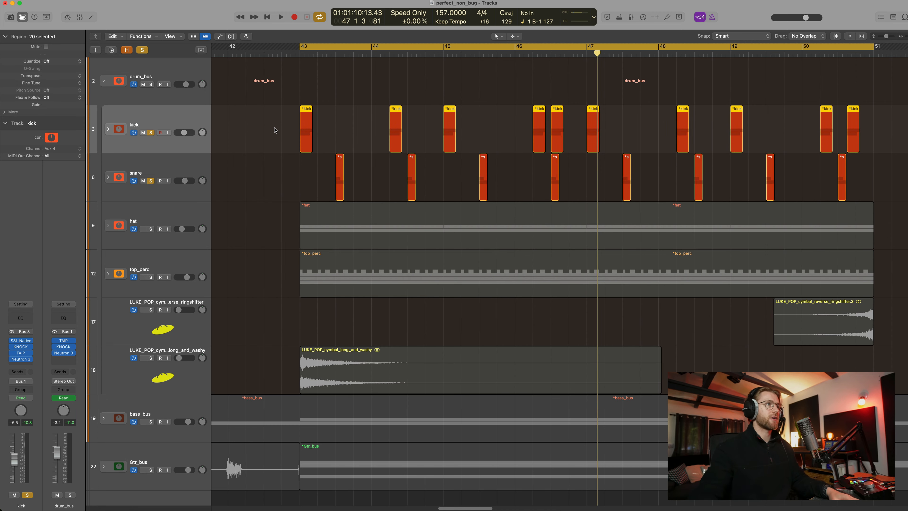
{"action": "key", "text": "shift+space"}
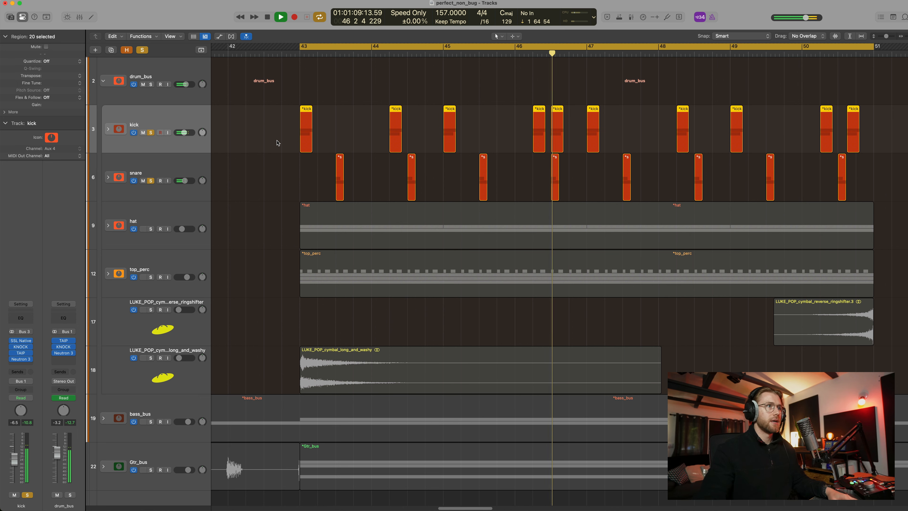
{"action": "key", "text": "space"}
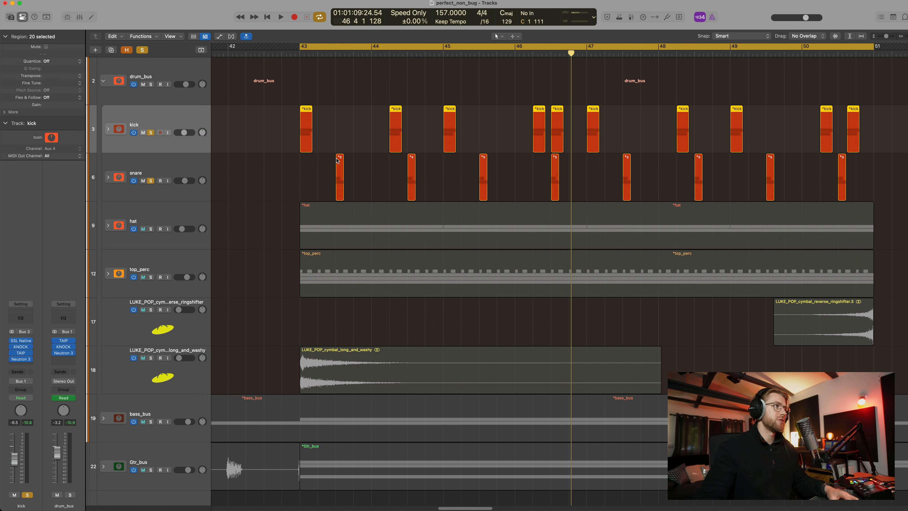
Try a busier beat in bar 43 with an extra kick and snare hit, and listen to it
{"action": "left_click_drag", "start_coordinate": [337, 165], "coordinate": [358, 169]}
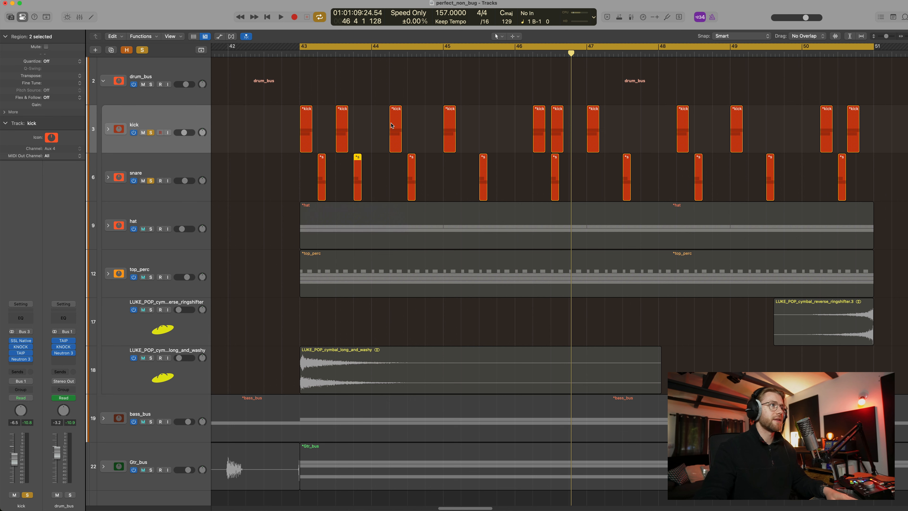
{"action": "key", "text": "space"}
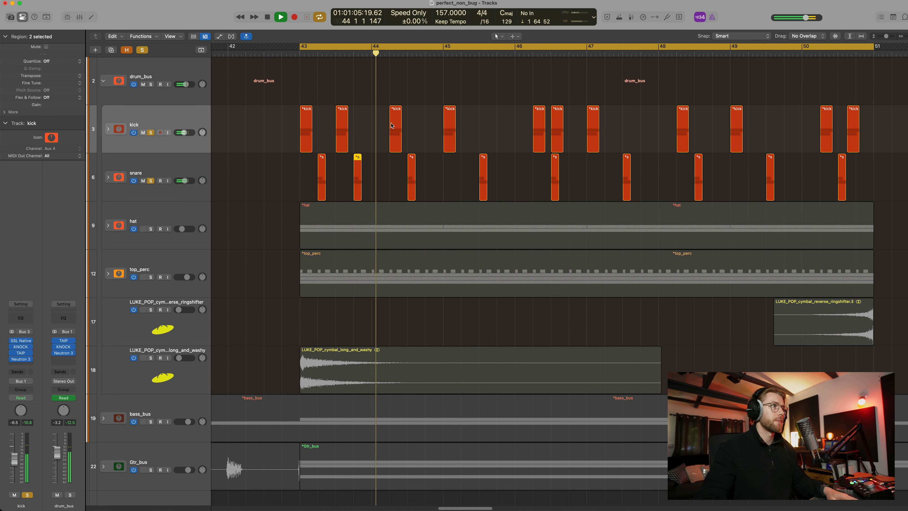
{"action": "key", "text": "space"}
{"action": "key", "text": "super+z"}
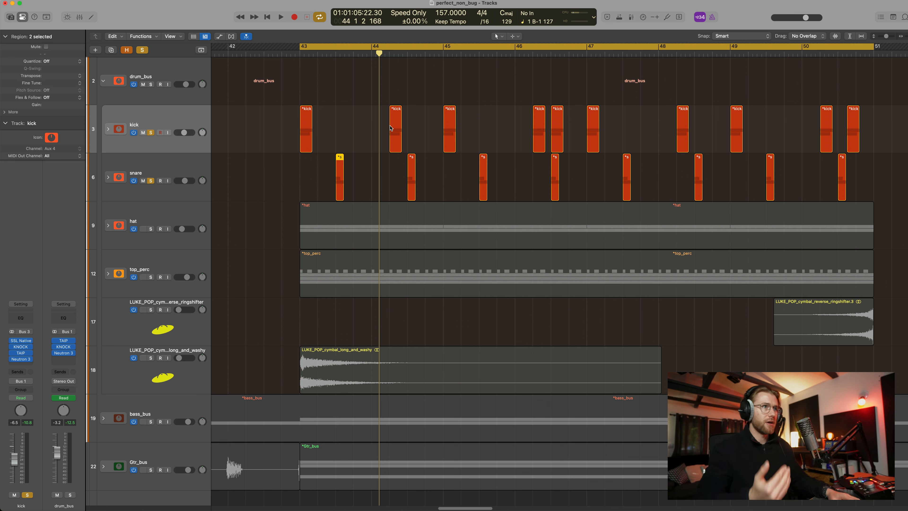
Select the hat track and remove the solo from the snare and kick tracks
{"action": "left_click", "coordinate": [163, 220]}
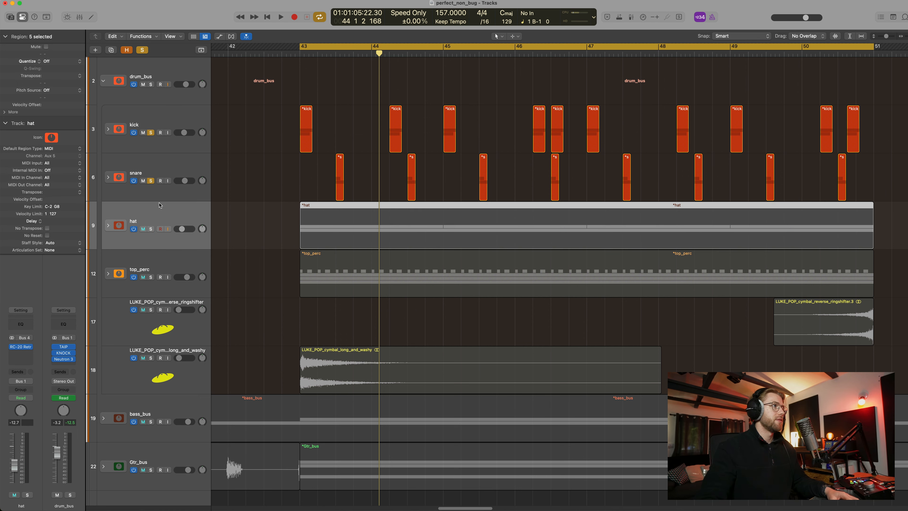
{"action": "left_click", "coordinate": [150, 181]}
{"action": "left_click", "coordinate": [150, 133]}
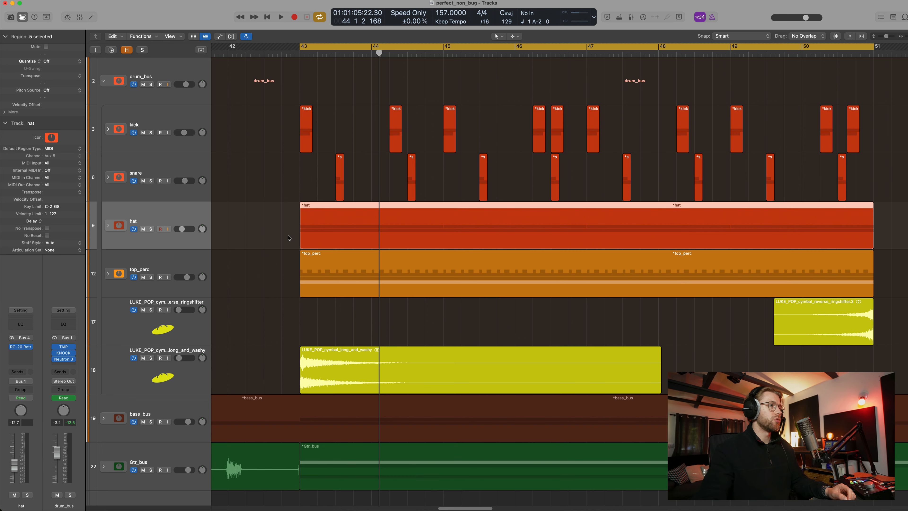
Solo the hat track, expand its stack to show the two closed-hat parts, and listen to them
{"action": "scroll", "coordinate": [289, 237], "scroll_direction": "down", "scroll_amount": 1}
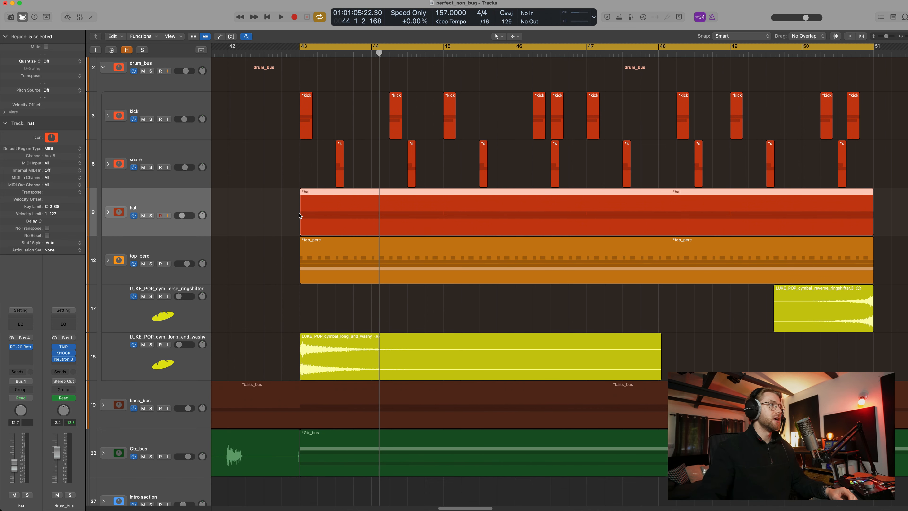
{"action": "left_click", "coordinate": [146, 253]}
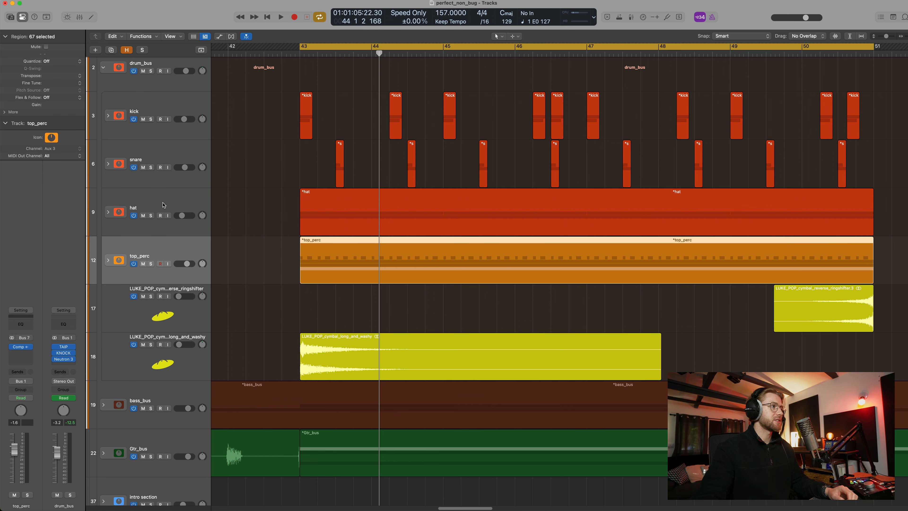
{"action": "left_click", "coordinate": [161, 202]}
{"action": "left_click", "coordinate": [151, 215]}
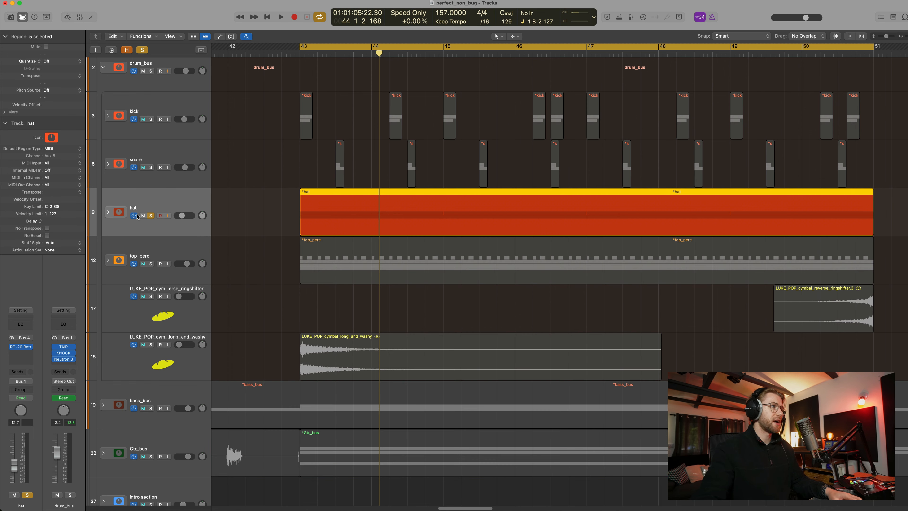
{"action": "left_click", "coordinate": [108, 212]}
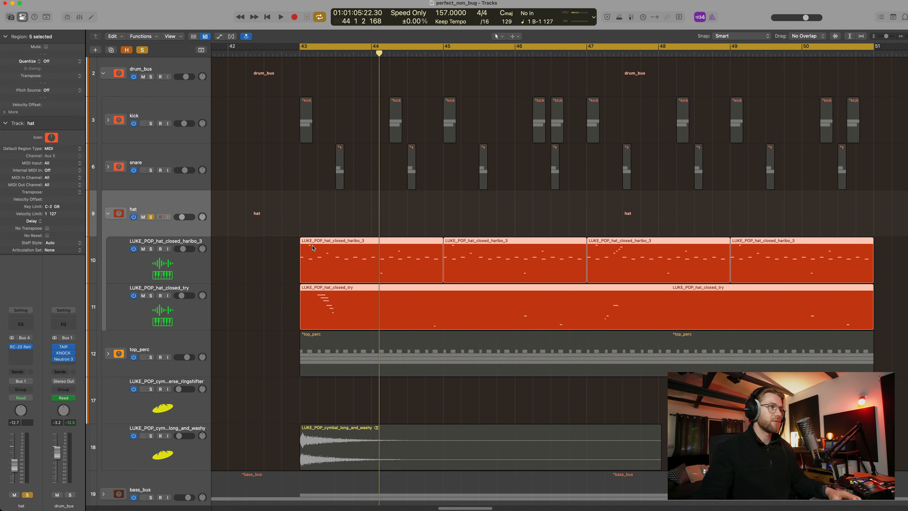
{"action": "key", "text": "space"}
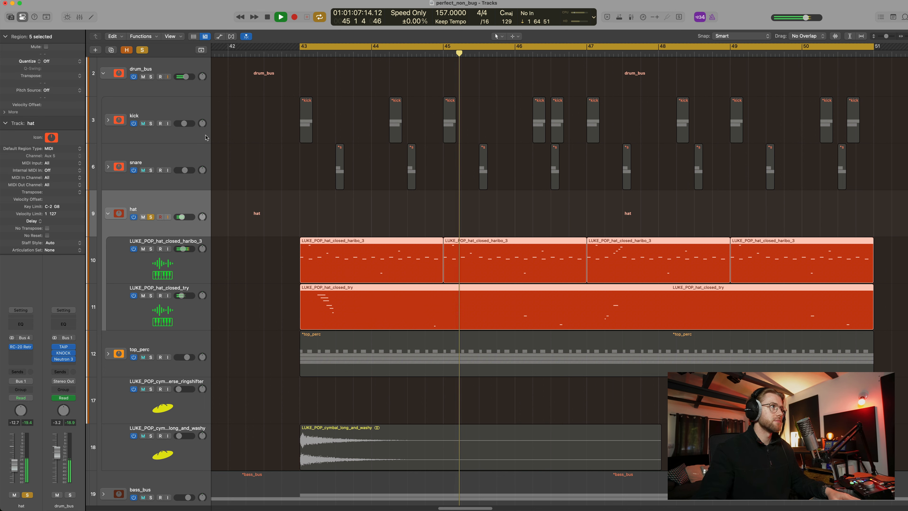
{"action": "key", "text": "space"}
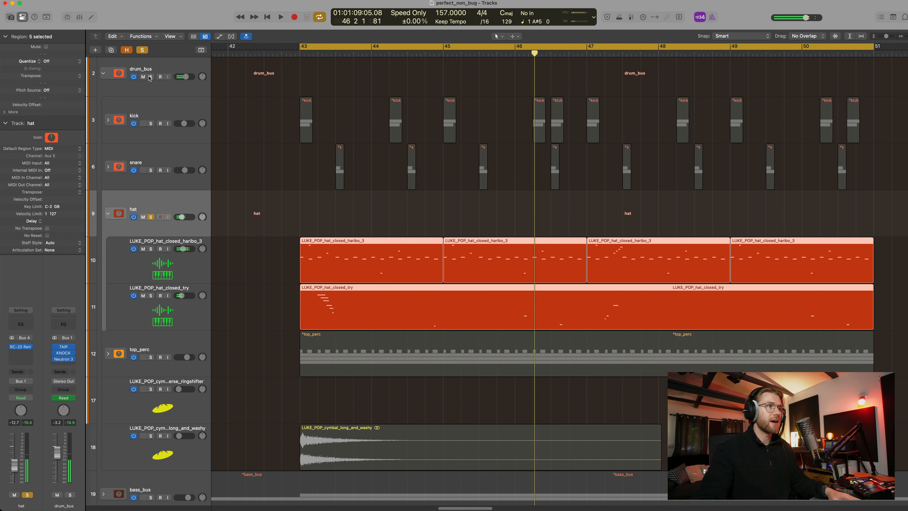
Add the kick and snare to the soloed hat and play the cycled section
{"action": "left_click", "coordinate": [151, 77]}
{"action": "key", "text": "space"}
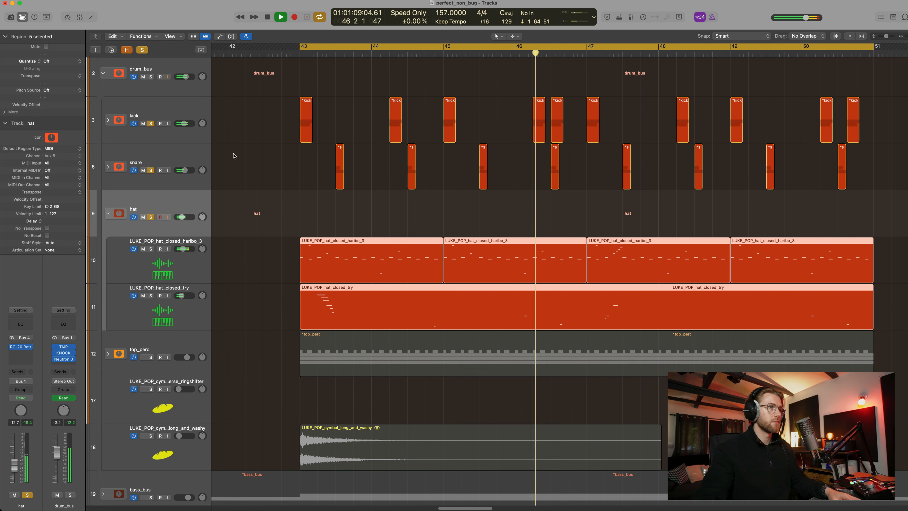
{"action": "key", "text": "space"}
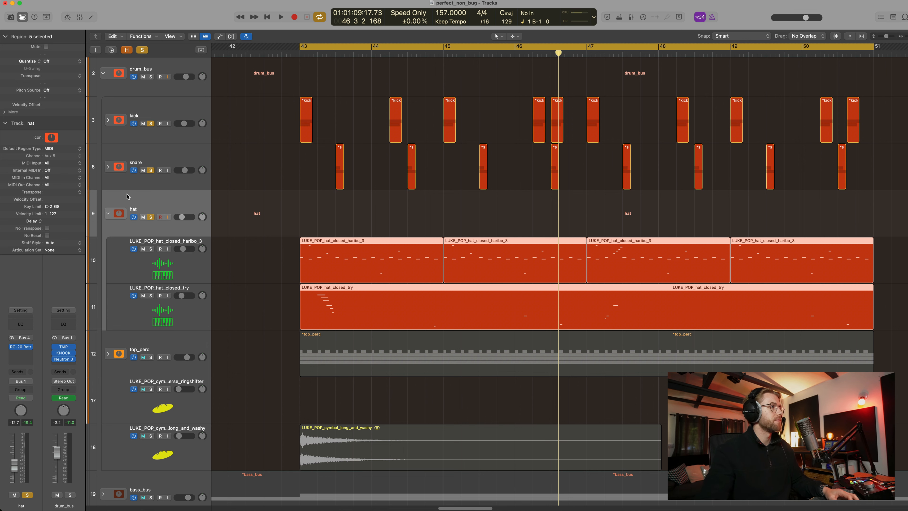
Collapse the hat stack, expand top_perc, and leave top_perc as the only soloed drum group
{"action": "left_click", "coordinate": [108, 215]}
{"action": "left_click", "coordinate": [158, 260]}
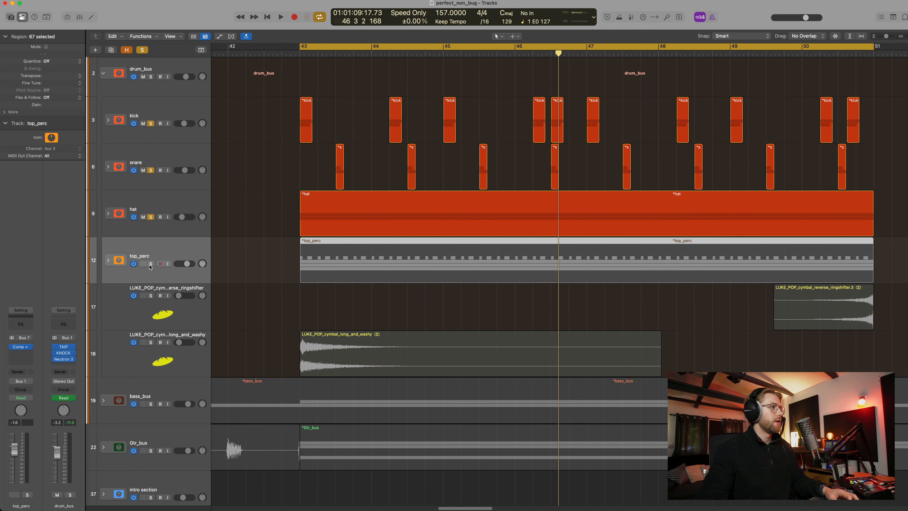
{"action": "left_click", "coordinate": [150, 217]}
{"action": "left_click", "coordinate": [108, 260]}
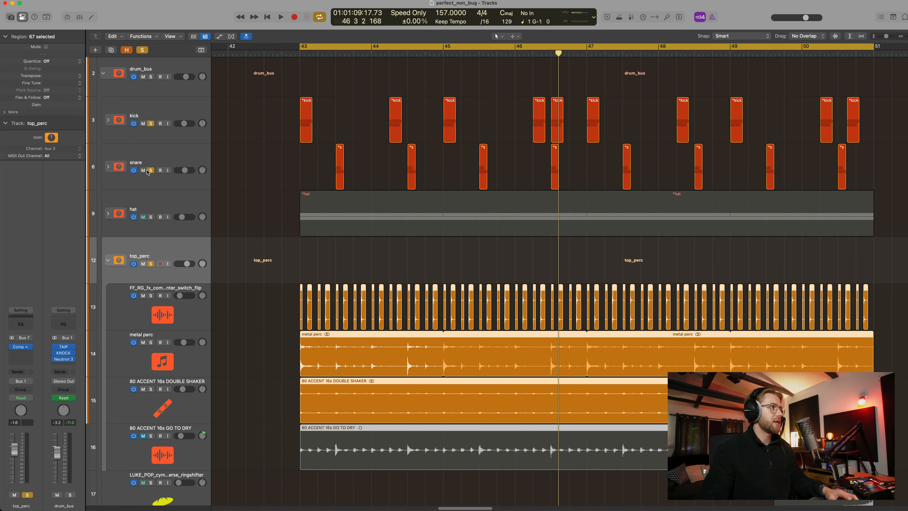
{"action": "left_click", "coordinate": [149, 171]}
{"action": "left_click", "coordinate": [150, 124]}
Examine the layers inside the top_perc stack and listen to them in the cycled section
{"action": "scroll", "coordinate": [268, 236], "scroll_direction": "down", "scroll_amount": 3}
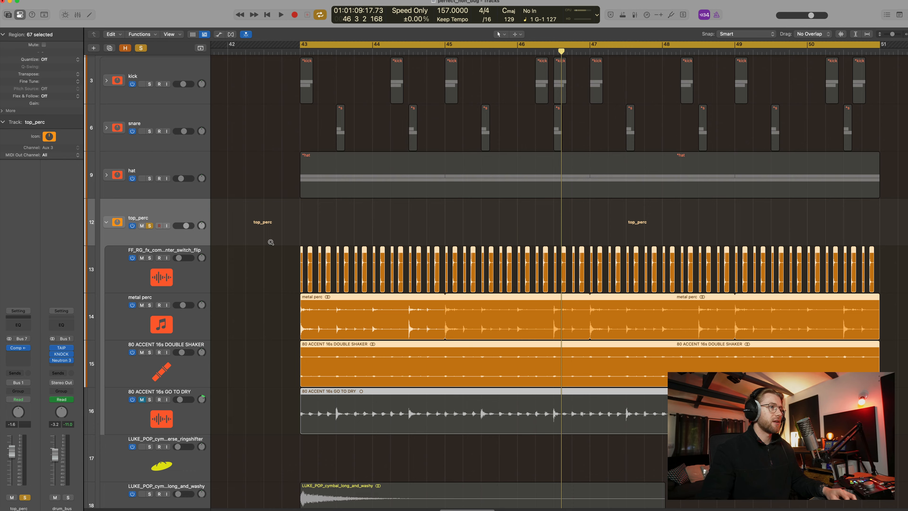
{"action": "scroll", "coordinate": [270, 242], "scroll_direction": "up", "scroll_amount": 1}
{"action": "scroll", "coordinate": [327, 345], "scroll_direction": "up", "scroll_amount": 3}
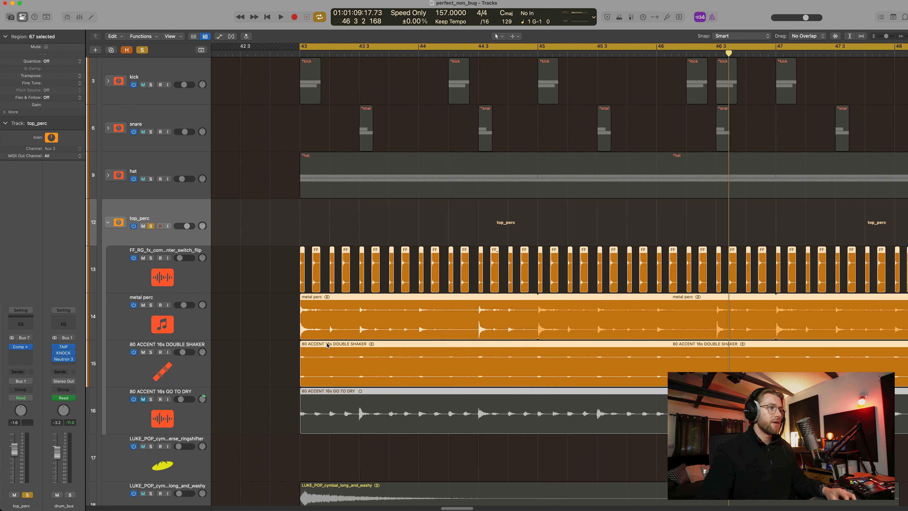
{"action": "scroll", "coordinate": [328, 344], "scroll_direction": "down", "scroll_amount": 2}
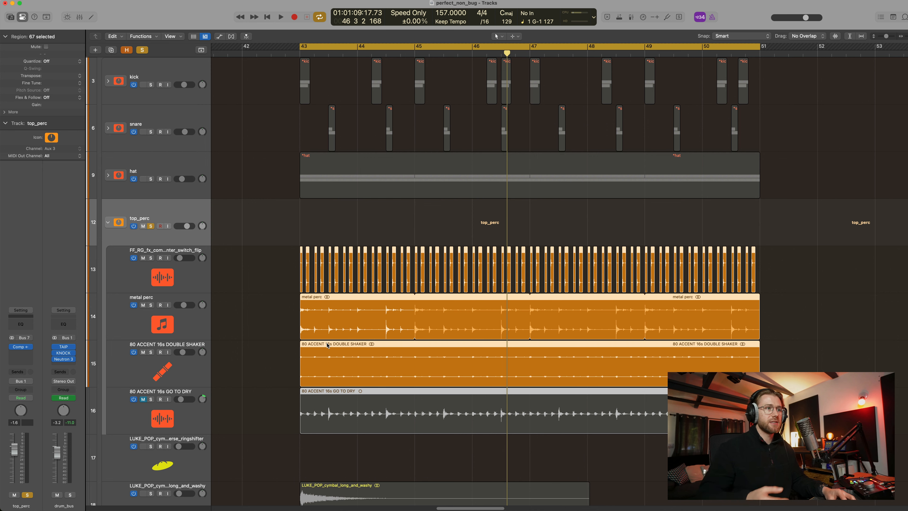
{"action": "scroll", "coordinate": [330, 264], "scroll_direction": "down", "scroll_amount": 2}
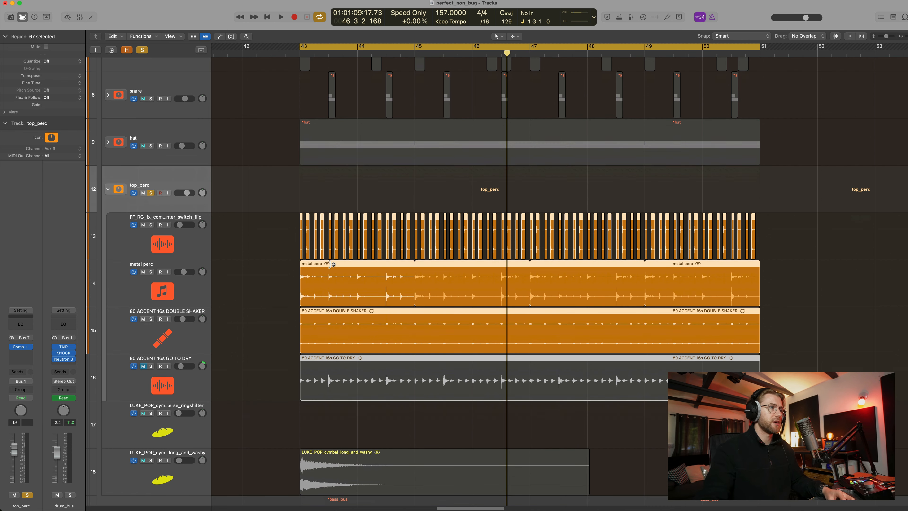
{"action": "key", "text": "shift+space"}
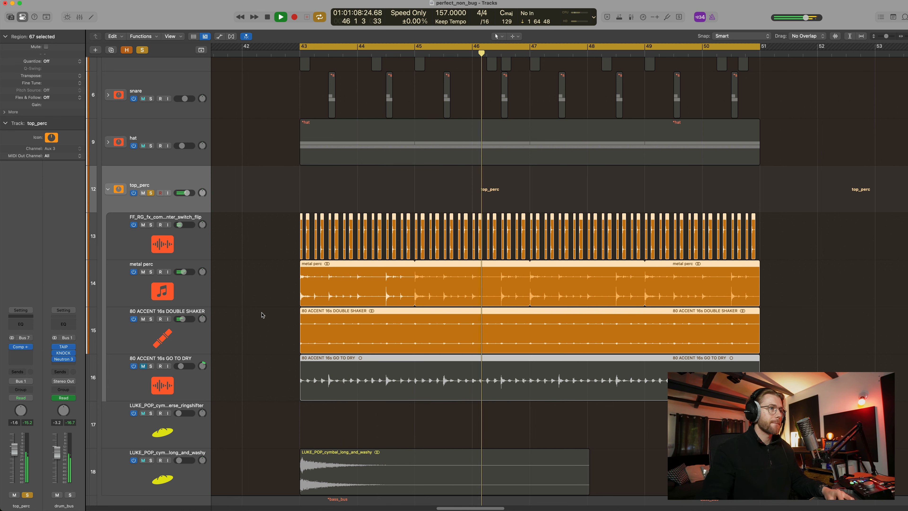
{"action": "key", "text": "space"}
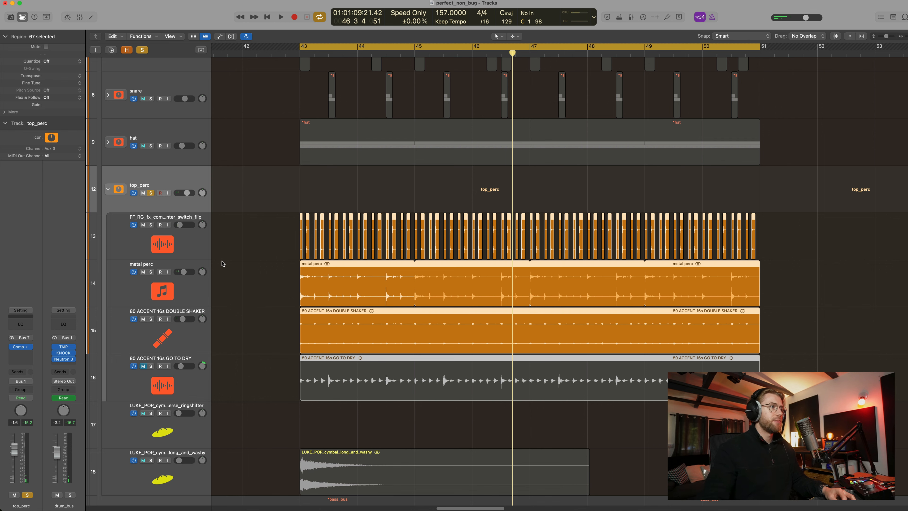
Add the hat to the soloed top_perc and play the cycled section
{"action": "left_click", "coordinate": [190, 131]}
{"action": "key", "text": "s"}
{"action": "key", "text": "space"}
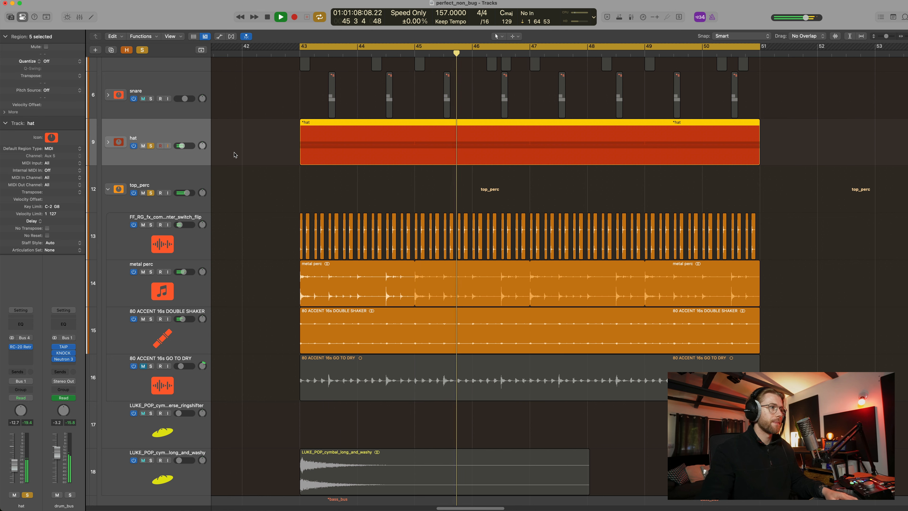
{"action": "key", "text": "space"}
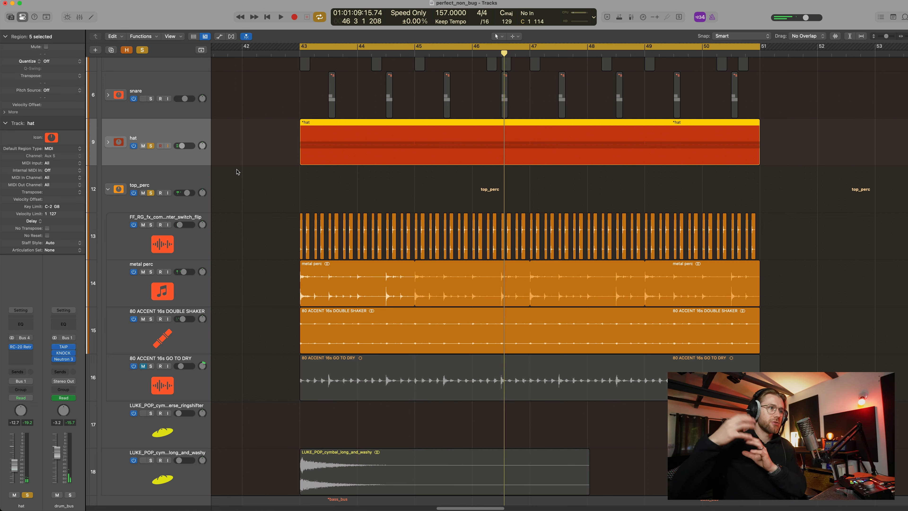
Clear the solos on top_perc and hat, and collapse the top_perc stack
{"action": "scroll", "coordinate": [230, 172], "scroll_direction": "up", "scroll_amount": 2}
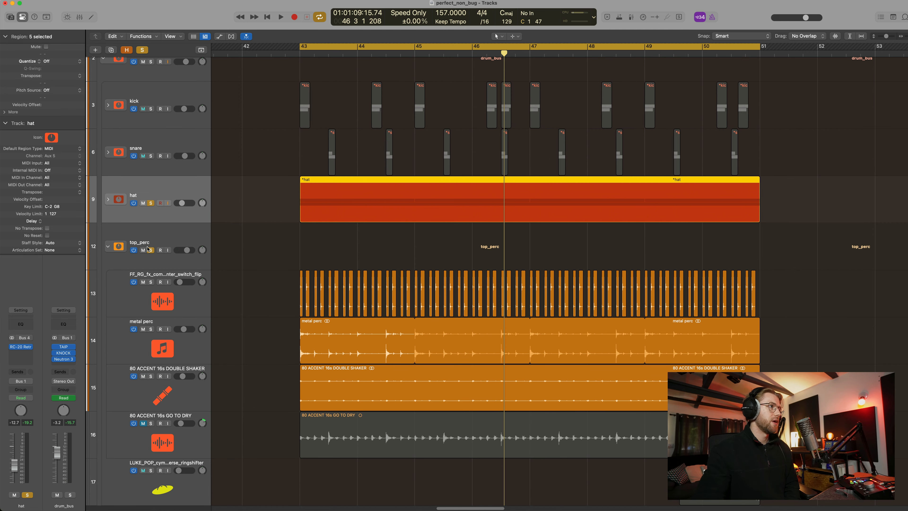
{"action": "left_click_drag", "start_coordinate": [151, 251], "coordinate": [151, 202]}
{"action": "left_click", "coordinate": [108, 247]}
Solo the long and washy cymbal track, listen to its crash from bar 43, and clear its solo
{"action": "scroll", "coordinate": [258, 253], "scroll_direction": "down", "scroll_amount": 1}
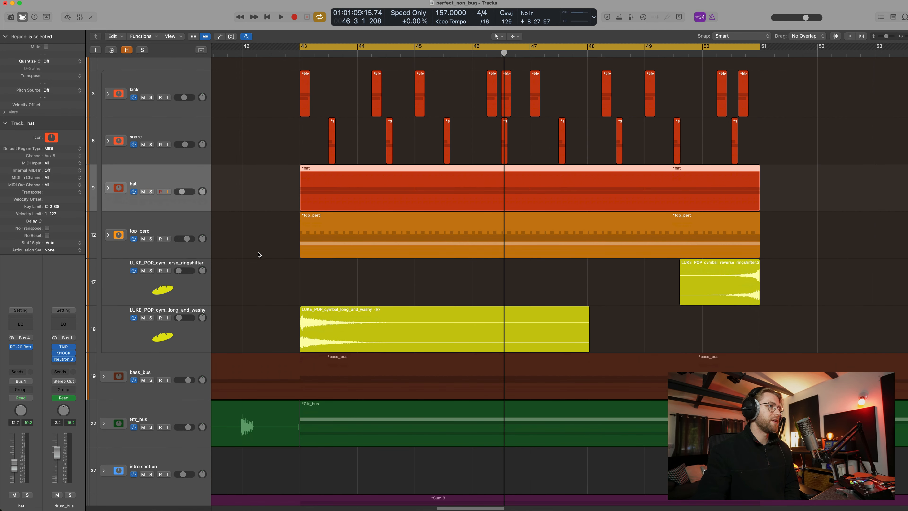
{"action": "left_click", "coordinate": [308, 319]}
{"action": "left_click", "coordinate": [168, 336]}
{"action": "key", "text": "s"}
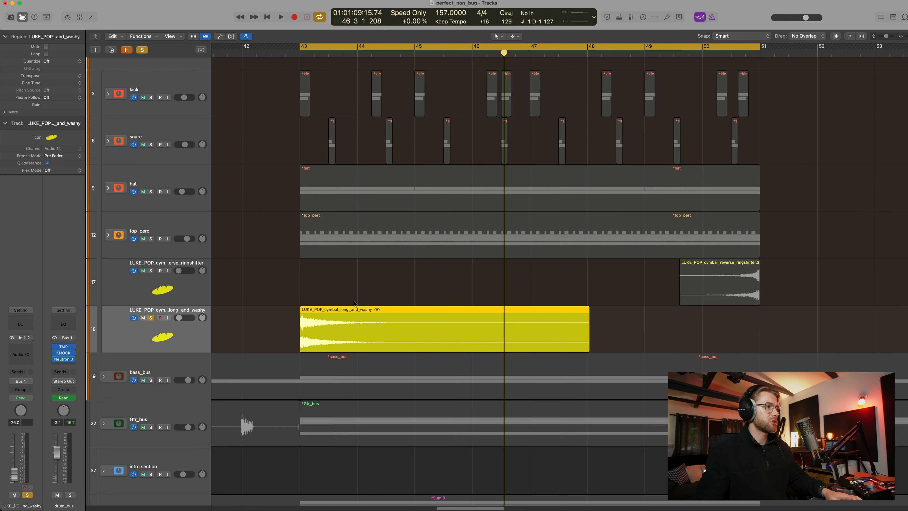
{"action": "key", "text": "space"}
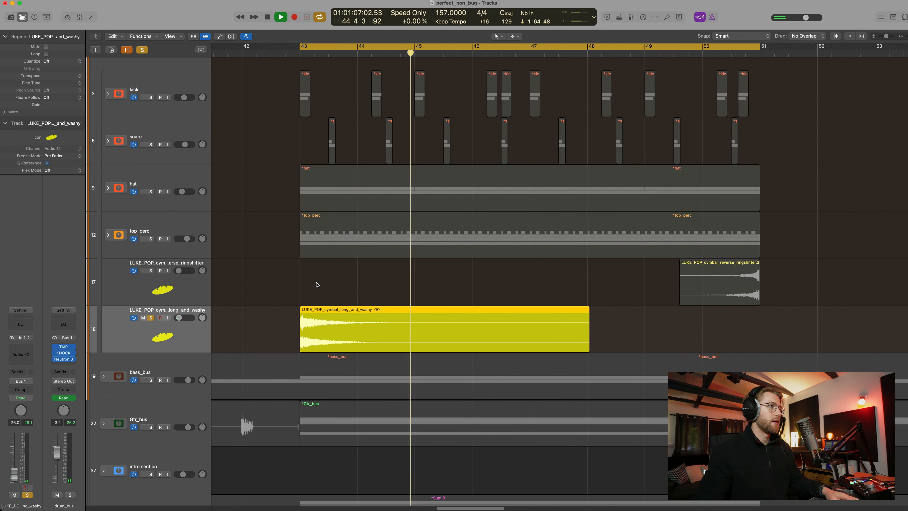
{"action": "key", "text": "space"}
{"action": "key", "text": "s"}
Turn off cycle mode, solo the reverse ringshifter cymbal, play it from about bar 50, and clear its solo
{"action": "left_click", "coordinate": [219, 287]}
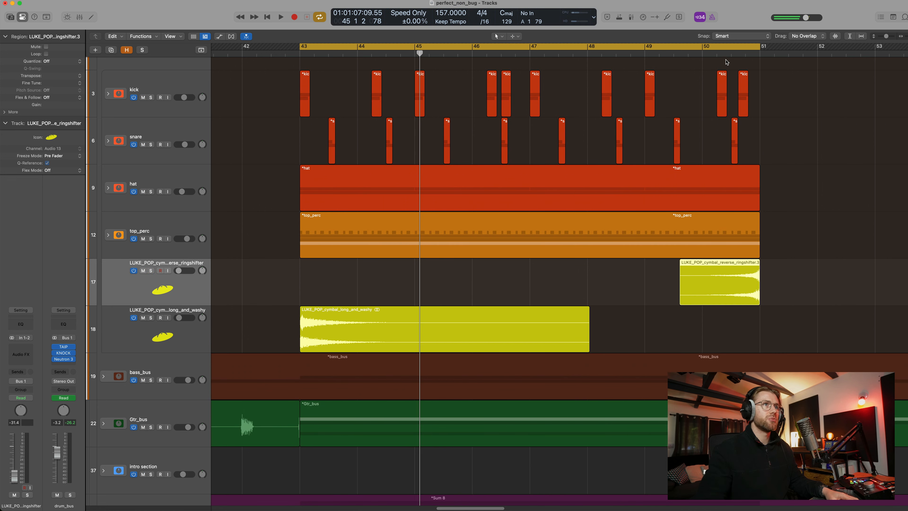
{"action": "left_click", "coordinate": [720, 45]}
{"action": "left_click", "coordinate": [719, 52]}
{"action": "key", "text": "s"}
{"action": "key", "text": "space"}
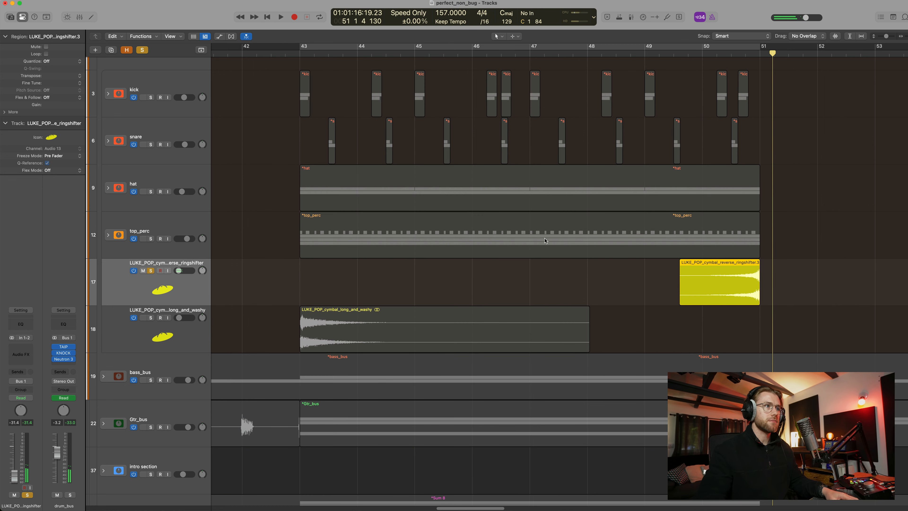
{"action": "key", "text": "s"}
Expand the kick stack to show its two layers and enlarge the regions from bar 43
{"action": "key", "text": "super+Up"}
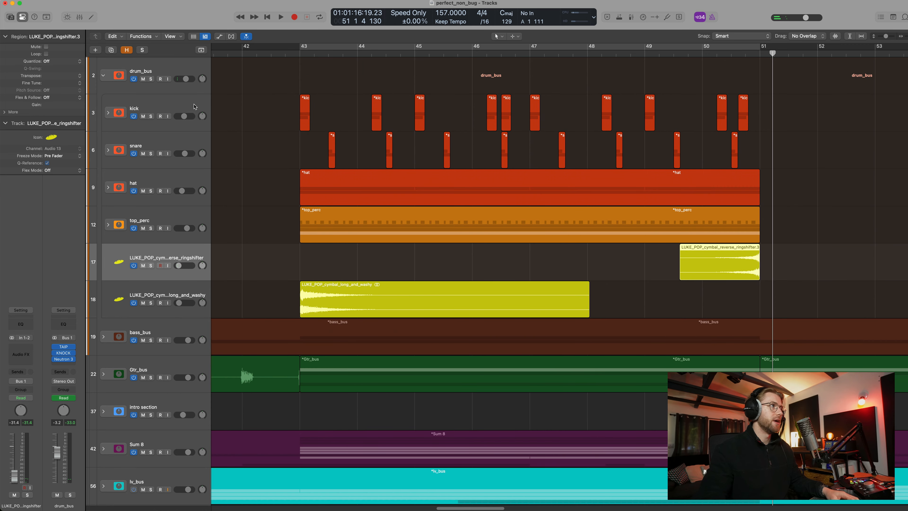
{"action": "left_click", "coordinate": [128, 113]}
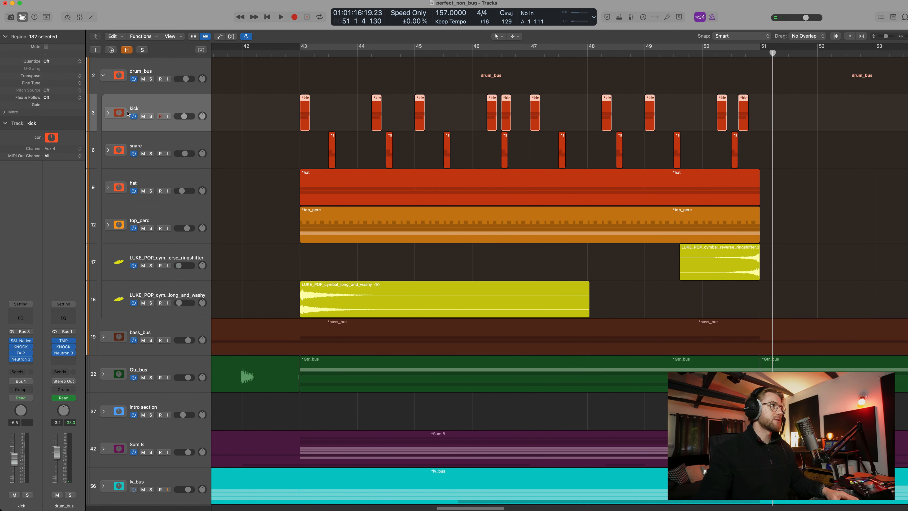
{"action": "left_click", "coordinate": [107, 114]}
{"action": "left_click_drag", "start_coordinate": [267, 115], "coordinate": [806, 231]}
{"action": "key", "text": "z"}
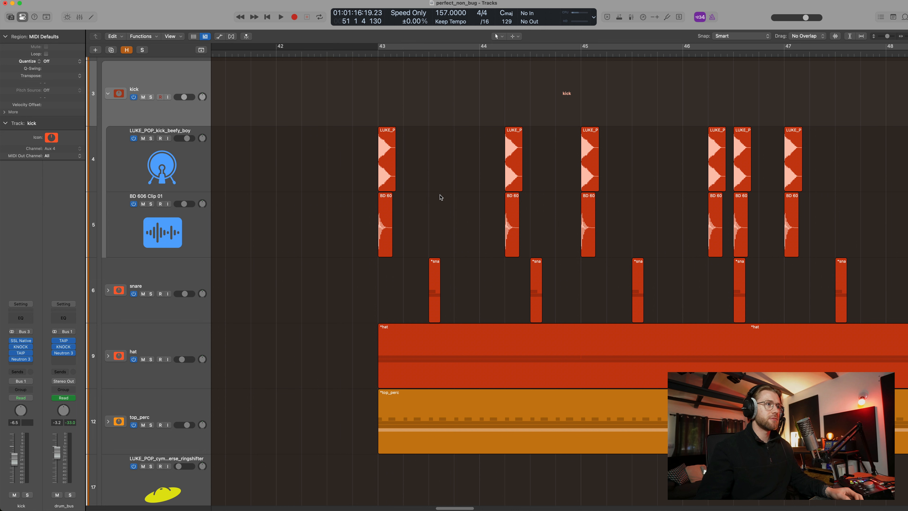
Solo the LUKE_POP_kick_beefy_boy layer and play its first hit from just before bar 43
{"action": "left_click", "coordinate": [214, 172]}
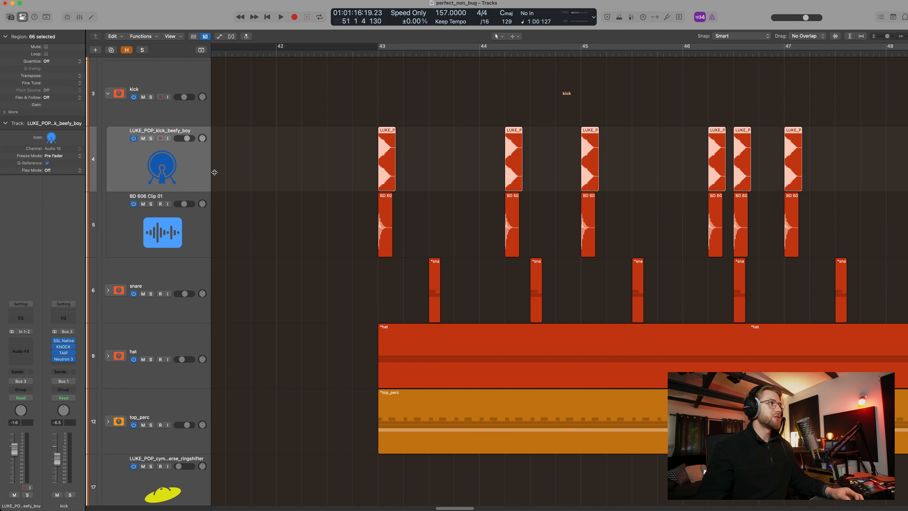
{"action": "left_click_drag", "start_coordinate": [329, 162], "coordinate": [412, 159]}
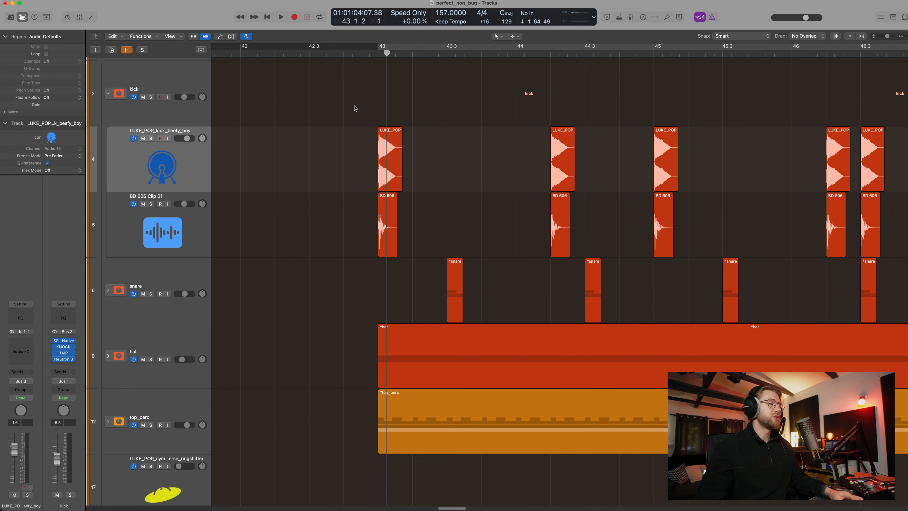
{"action": "left_click", "coordinate": [197, 154]}
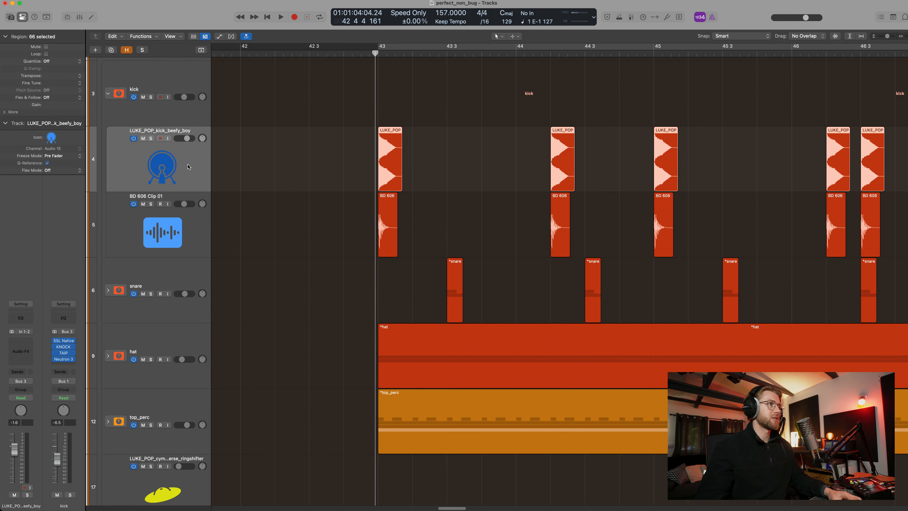
{"action": "key", "text": "s"}
{"action": "key", "text": "space"}
{"action": "key", "text": "space"}
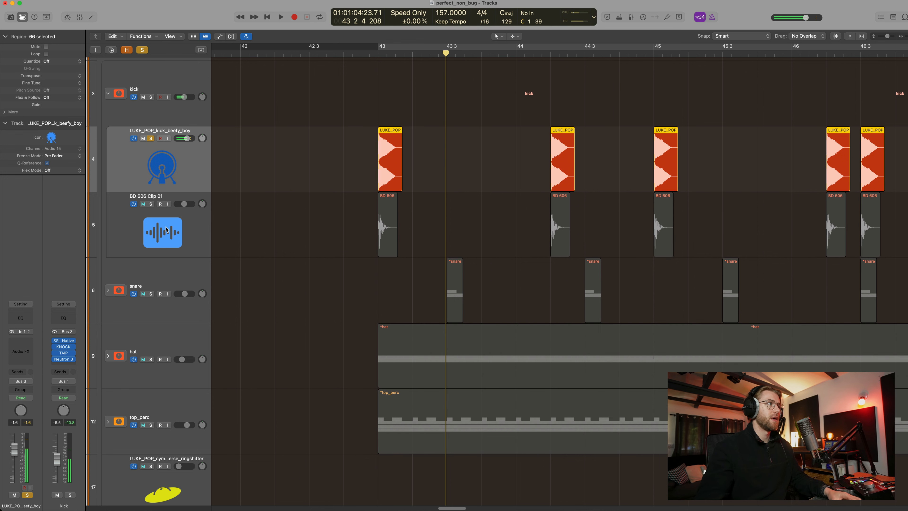
Make BD 606 Clip 01 the only soloed kick layer and play its first hit at bar 43
{"action": "left_click", "coordinate": [160, 224]}
{"action": "left_click", "coordinate": [150, 204]}
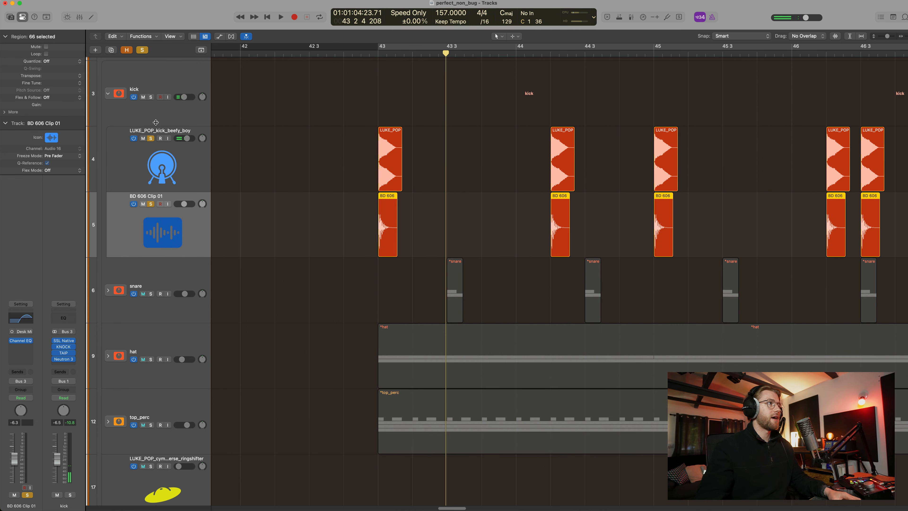
{"action": "left_click", "coordinate": [150, 138]}
{"action": "key", "text": "space"}
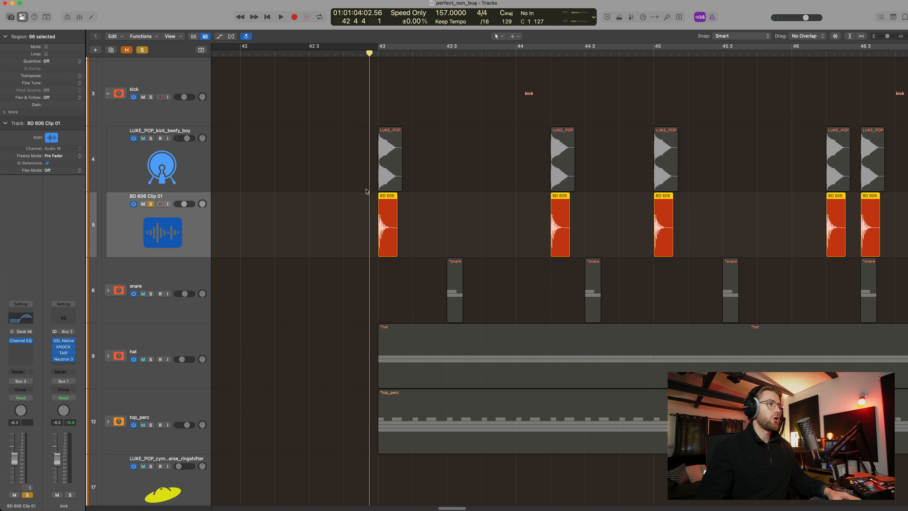
{"action": "key", "text": "space"}
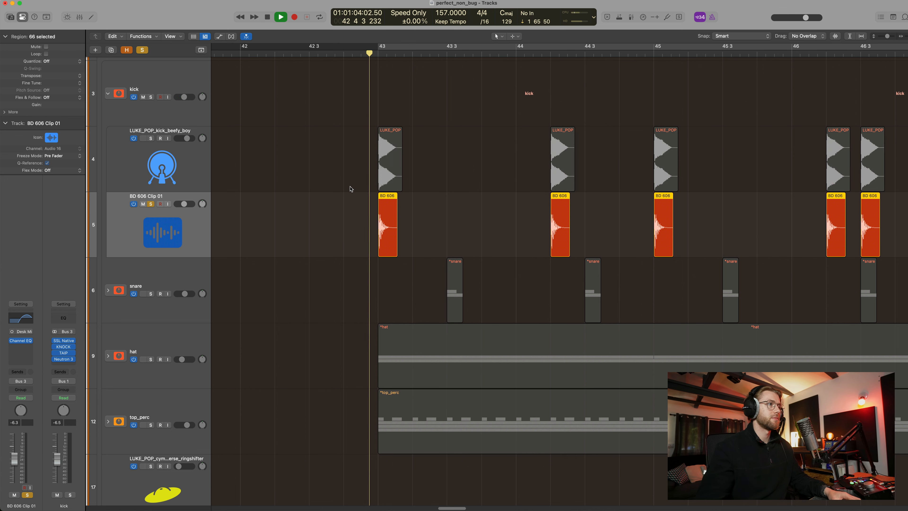
{"action": "key", "text": "space"}
{"action": "key", "text": "space"}
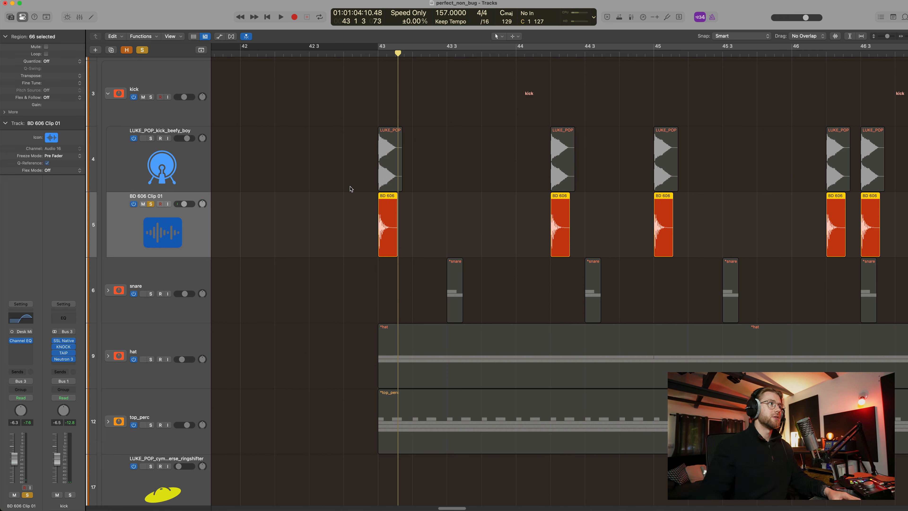
Add the LUKE_POP_kick_beefy_boy layer to the soloed BD 606 Clip 01 and listen to both together
{"action": "left_click", "coordinate": [150, 138]}
{"action": "key", "text": "space"}
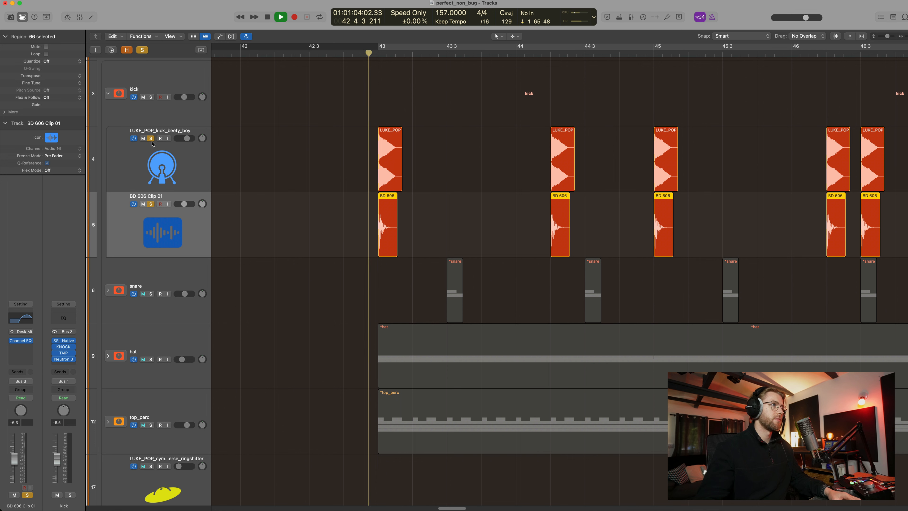
{"action": "key", "text": "space"}
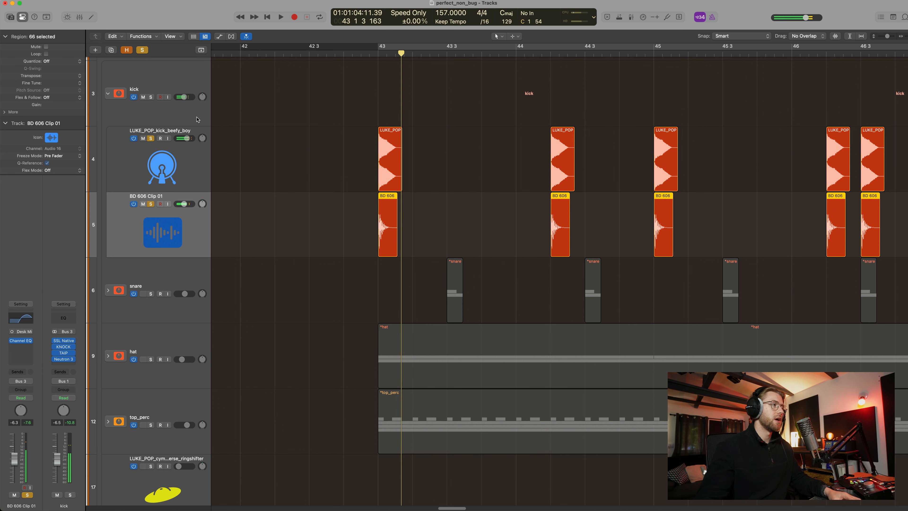
Clear the solos on both kick layers and collapse the kick stack
{"action": "left_click", "coordinate": [151, 204]}
{"action": "left_click", "coordinate": [151, 138]}
{"action": "left_click", "coordinate": [162, 83]}
{"action": "scroll", "coordinate": [277, 197], "scroll_direction": "up", "scroll_amount": 3}
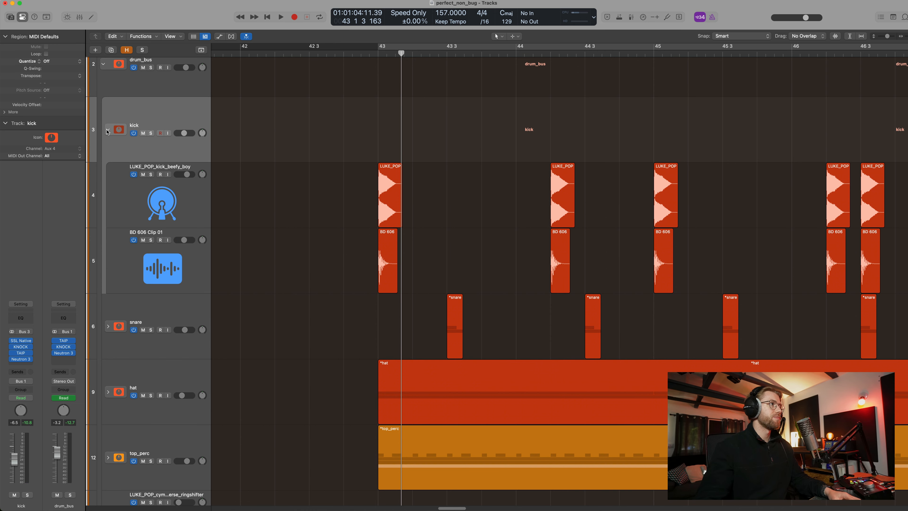
{"action": "left_click", "coordinate": [107, 130]}
Select the kick stack and inspect its SSL Native Channel Strip 2, KNOCK, TAIP and Neutron 3 plug-ins
{"action": "left_click_drag", "start_coordinate": [309, 120], "coordinate": [456, 120]}
{"action": "left_click_drag", "start_coordinate": [513, 109], "coordinate": [594, 110]}
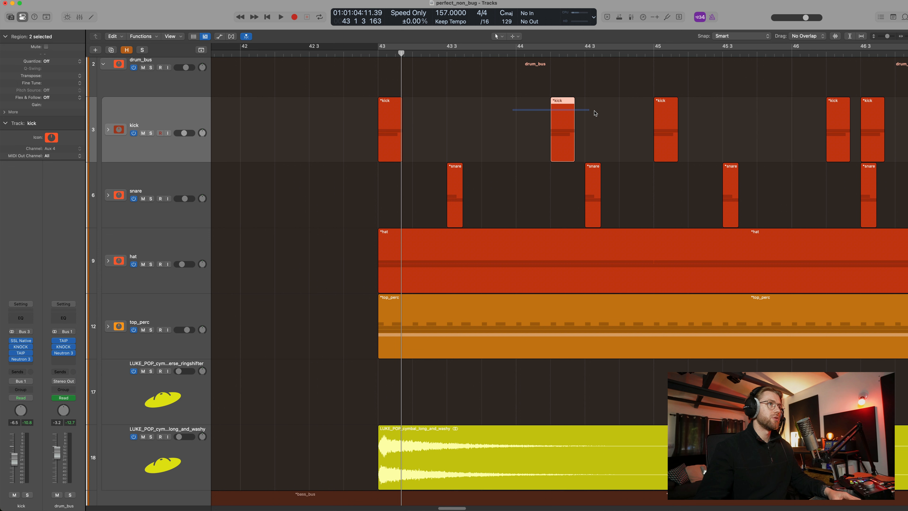
{"action": "left_click", "coordinate": [164, 125]}
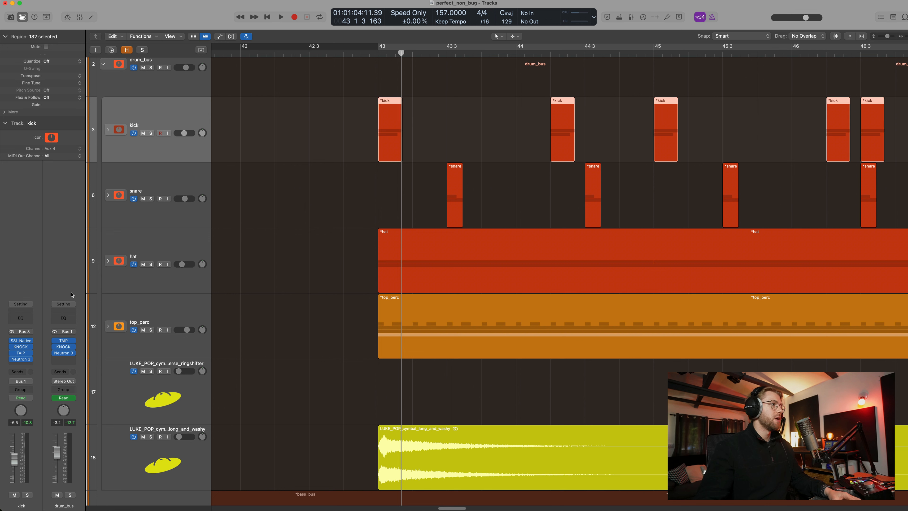
{"action": "left_click", "coordinate": [21, 341]}
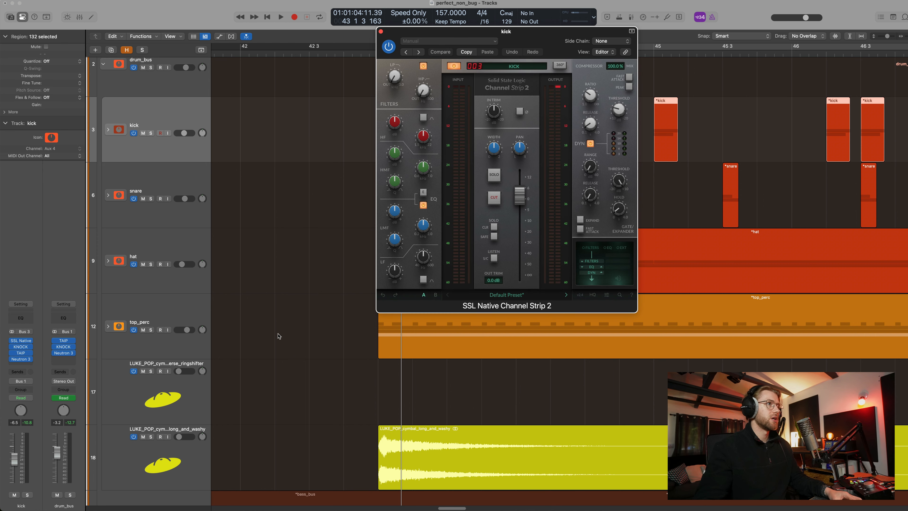
{"action": "left_click_drag", "start_coordinate": [545, 43], "coordinate": [486, 99]}
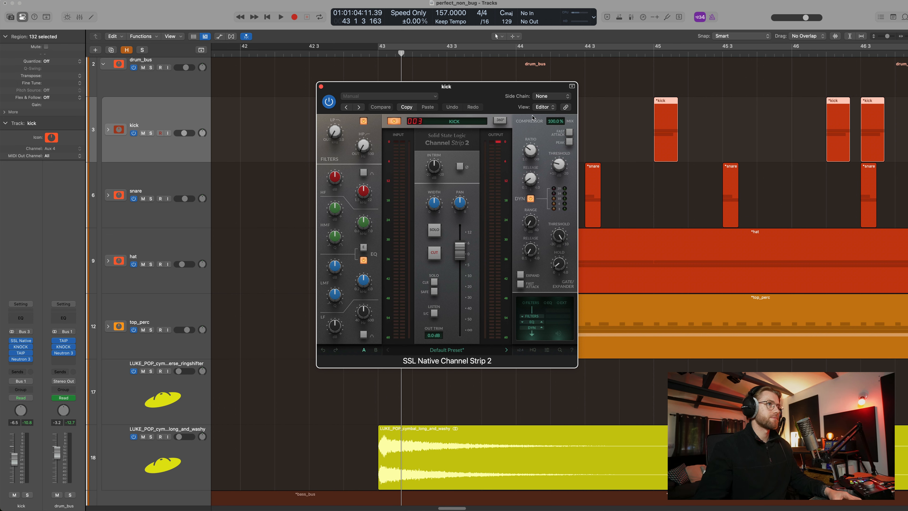
{"action": "left_click", "coordinate": [21, 347]}
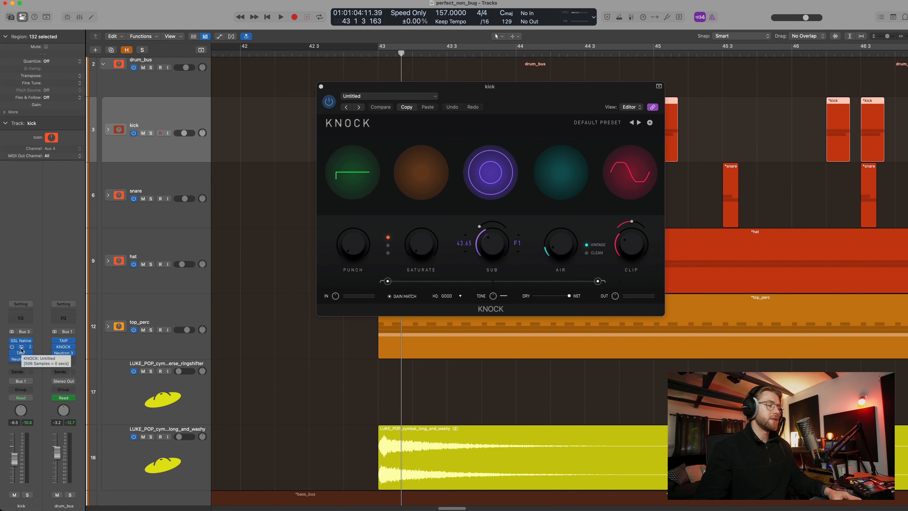
{"action": "left_click", "coordinate": [22, 353]}
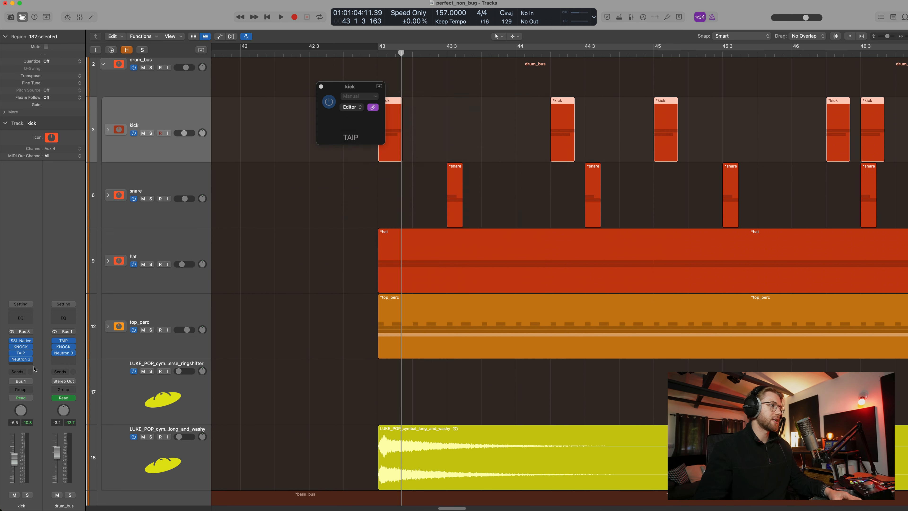
{"action": "left_click", "coordinate": [20, 359]}
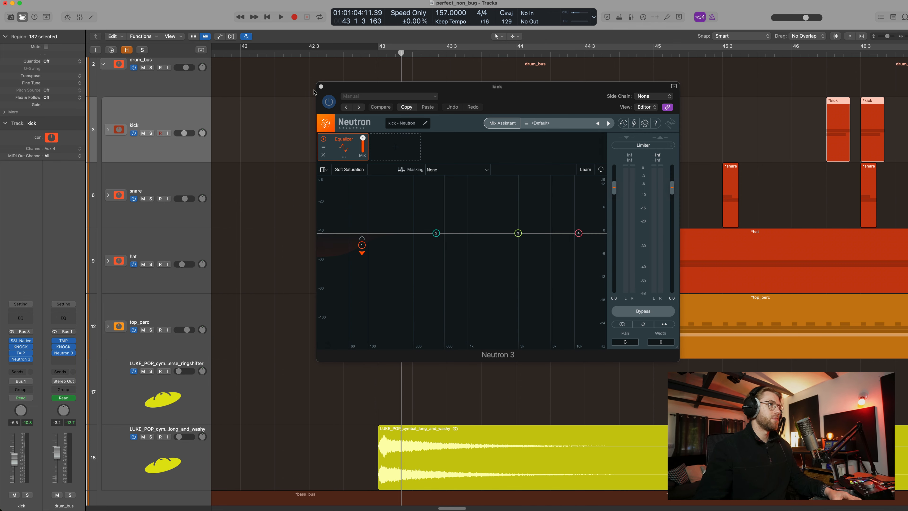
Bypass all four plug-ins on the kick stack, solo it, and listen to the unprocessed kick
{"action": "left_click", "coordinate": [14, 340]}
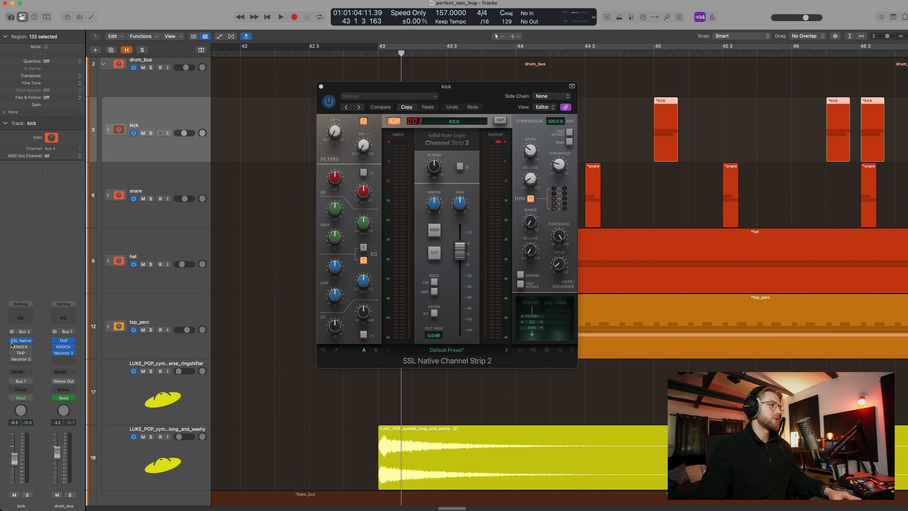
{"action": "left_click", "coordinate": [12, 340]}
{"action": "key", "text": "s"}
{"action": "key", "text": "space"}
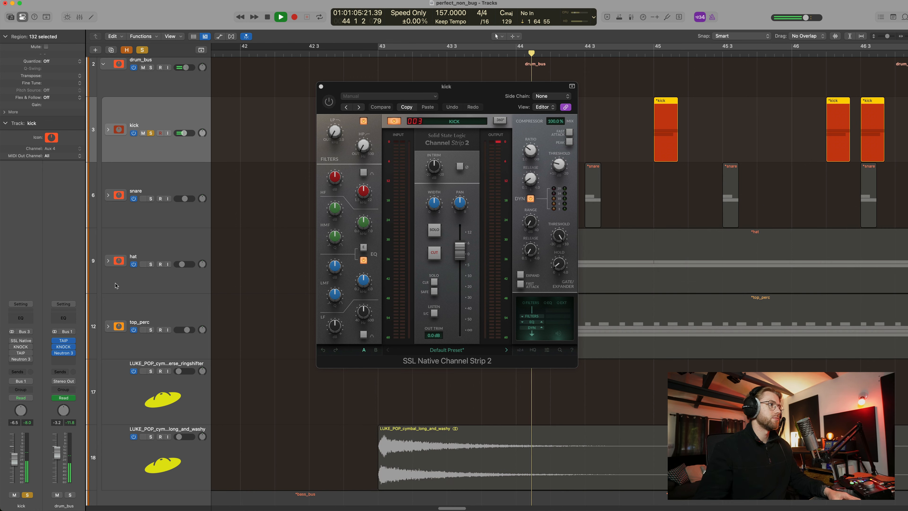
{"action": "key", "text": "space"}
Re-enable the four kick plug-ins and play the soloed kick with its processing
{"action": "mouse_move", "coordinate": [16, 340]}
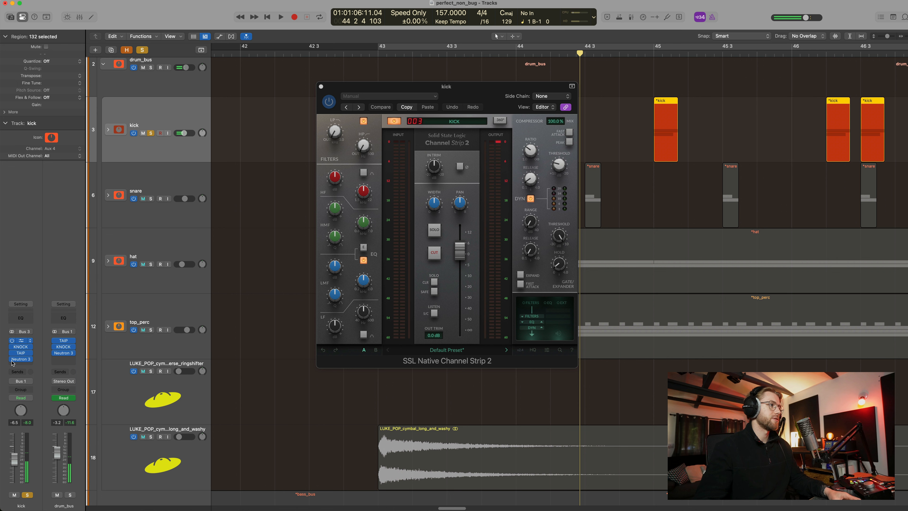
{"action": "key", "text": "space"}
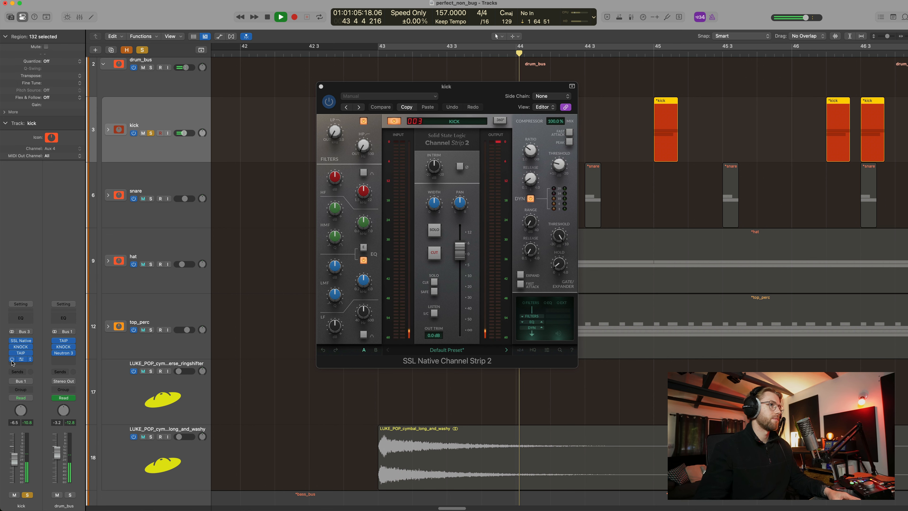
{"action": "key", "text": "space"}
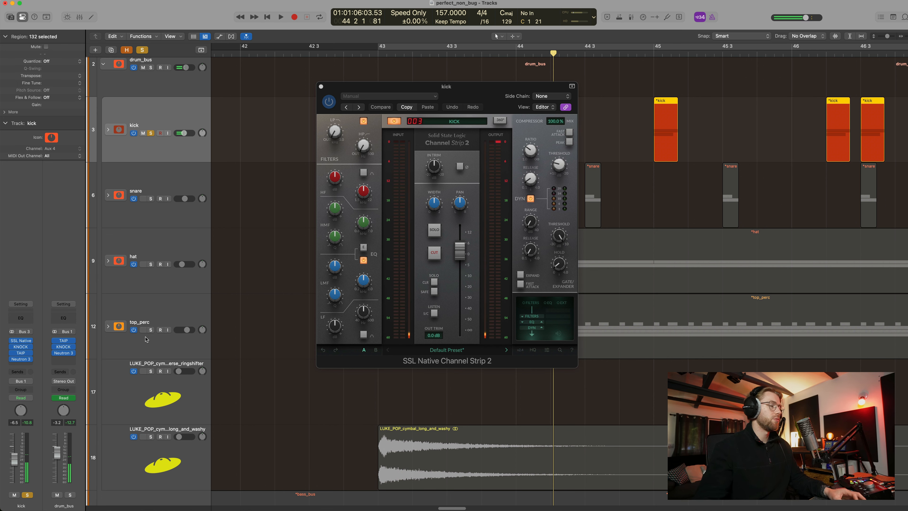
{"action": "scroll", "coordinate": [287, 255], "scroll_direction": "up", "scroll_amount": 1}
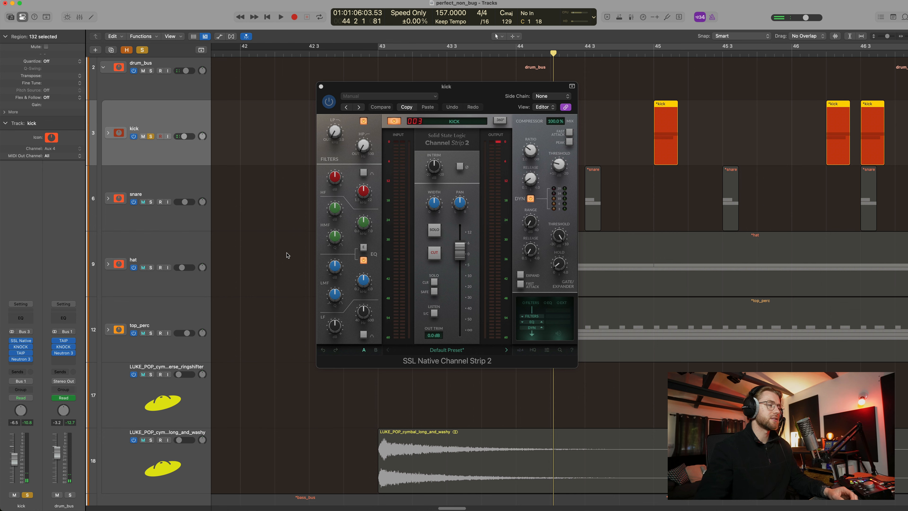
Bypass KNOCK, TAIP and Neutron 3 on the kick stack and audition the soloed kick through SSL Native Channel Strip 2 alone
{"action": "left_click_drag", "start_coordinate": [501, 85], "coordinate": [460, 104]}
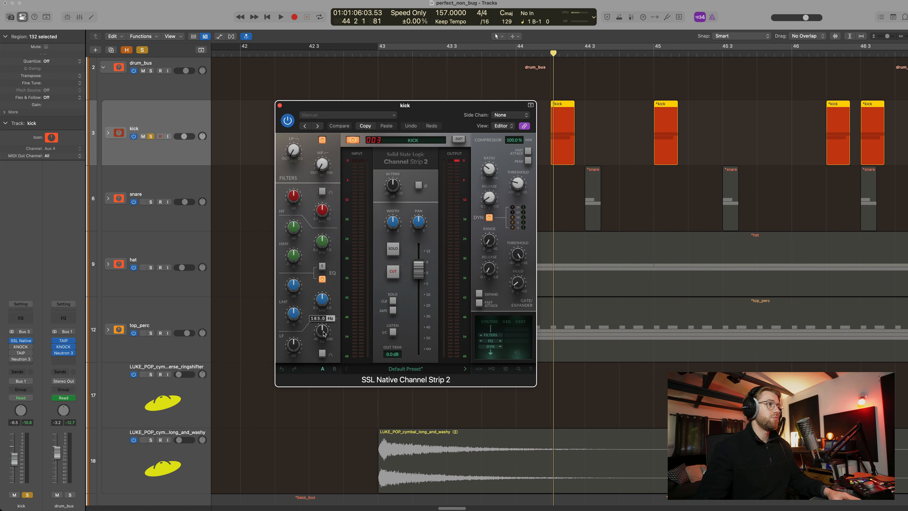
{"action": "mouse_move", "coordinate": [513, 189]}
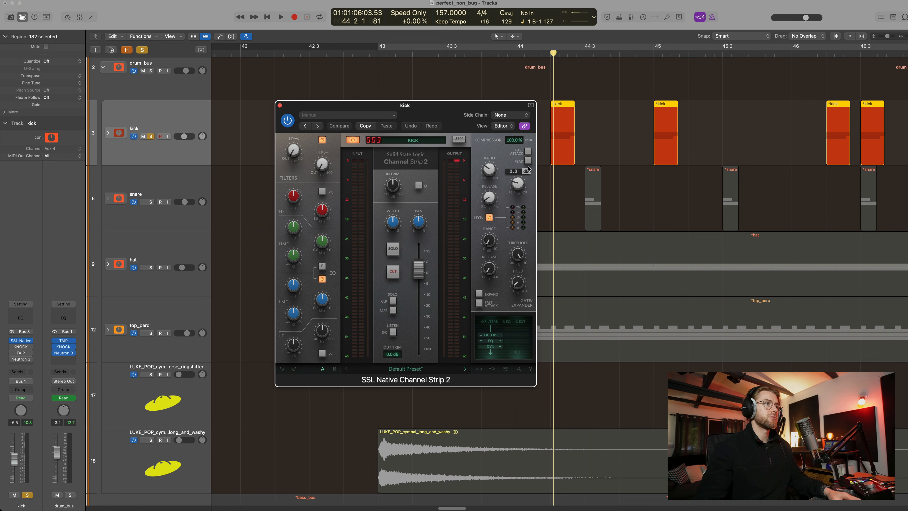
{"action": "key", "text": "space"}
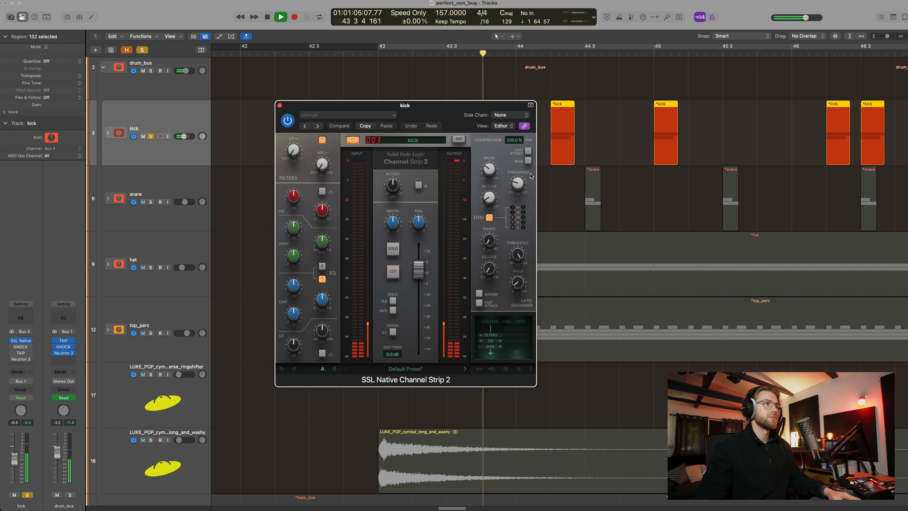
{"action": "key", "text": "space"}
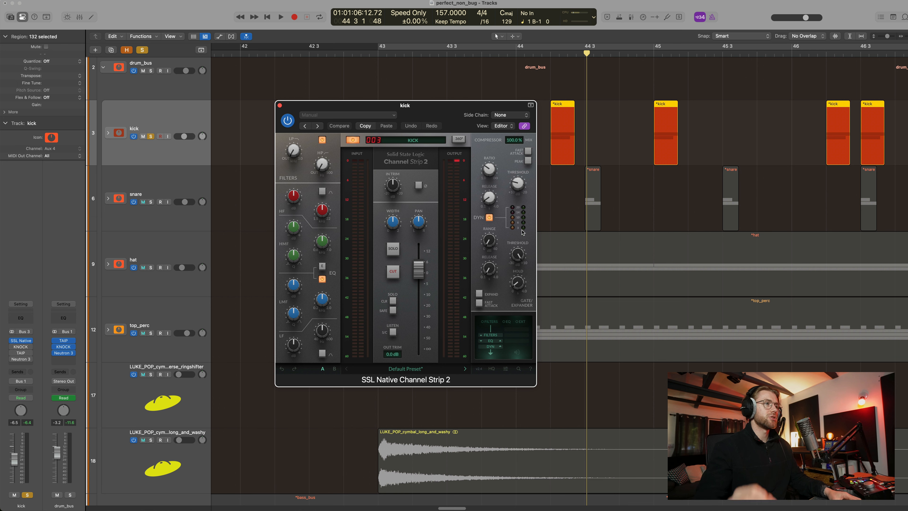
{"action": "key", "text": "space"}
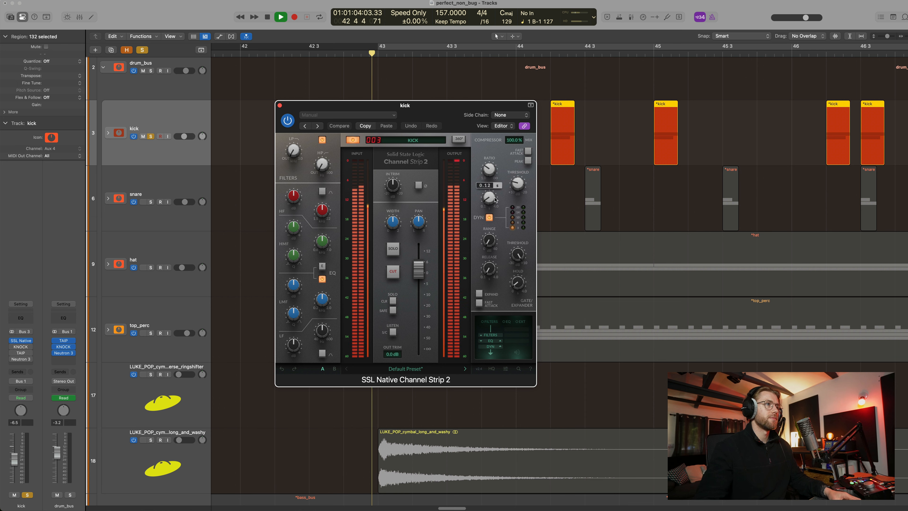
{"action": "key", "text": "space"}
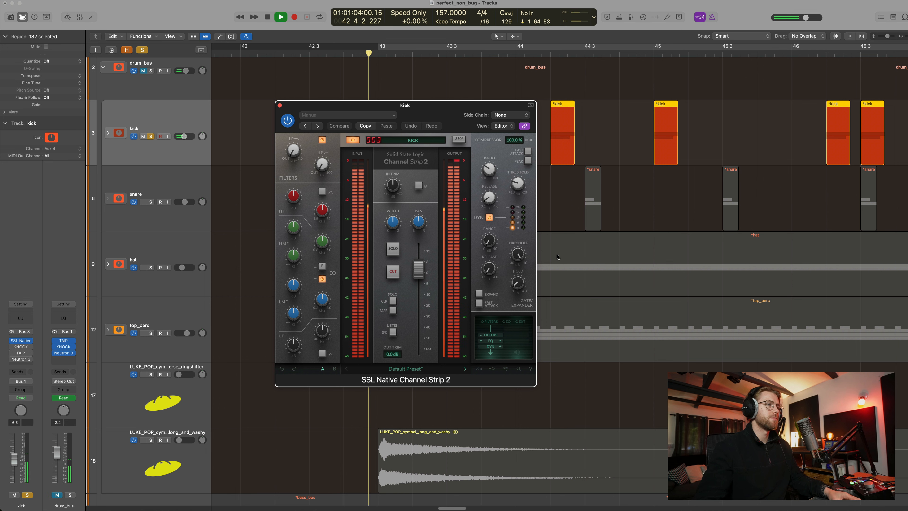
{"action": "key", "text": "space"}
Re-enable KNOCK on the kick stack and examine its Sub, Air and Clip settings while playing the kick
{"action": "left_click", "coordinate": [21, 346]}
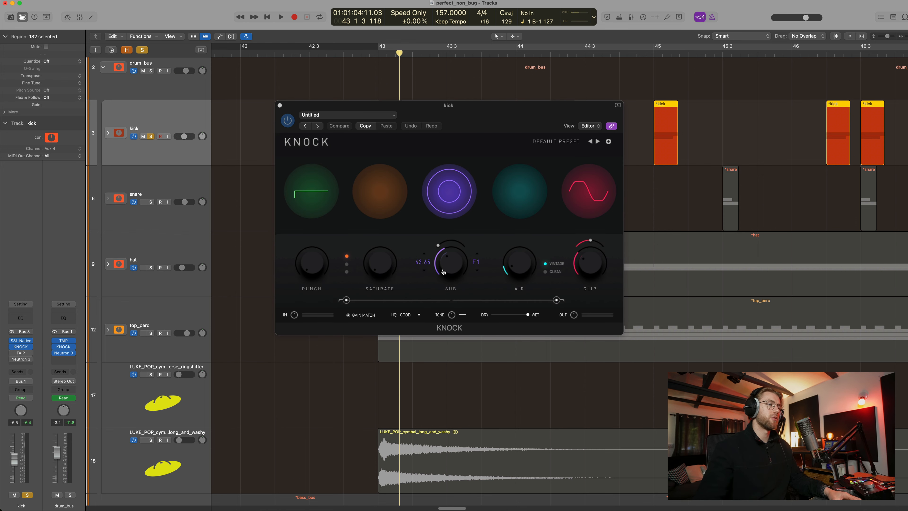
{"action": "key", "text": "space"}
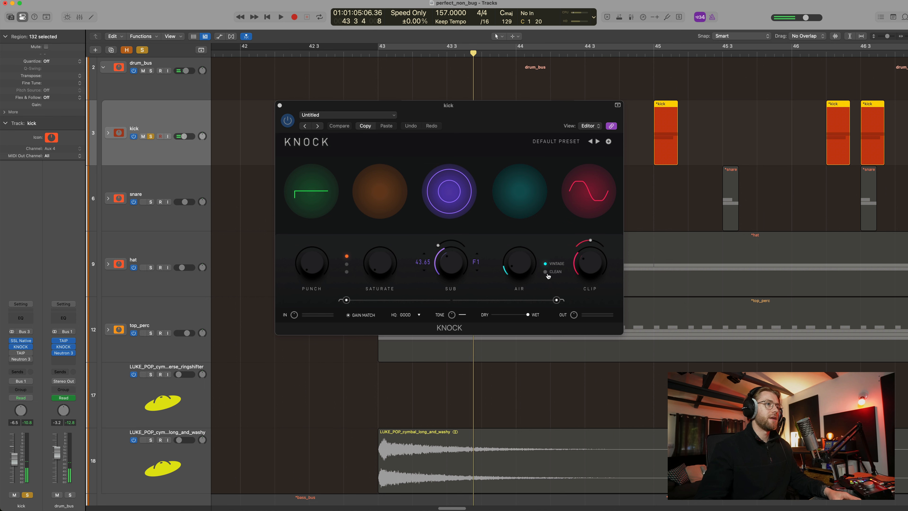
{"action": "left_click", "coordinate": [514, 265]}
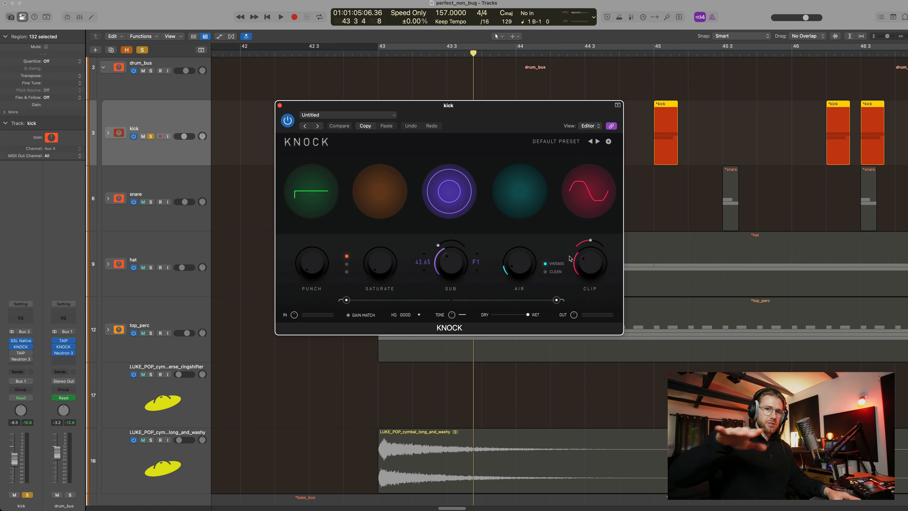
Re-enable TAIP on the kick stack, inspect its shape settings, and play the kick through it
{"action": "left_click", "coordinate": [19, 352]}
{"action": "left_click", "coordinate": [18, 353]}
{"action": "left_click", "coordinate": [21, 353]}
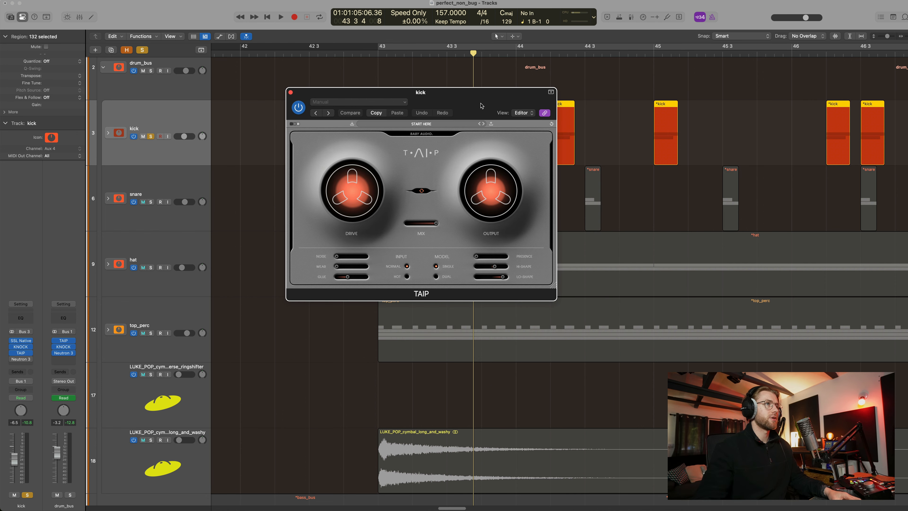
{"action": "left_click_drag", "start_coordinate": [481, 103], "coordinate": [582, 135]}
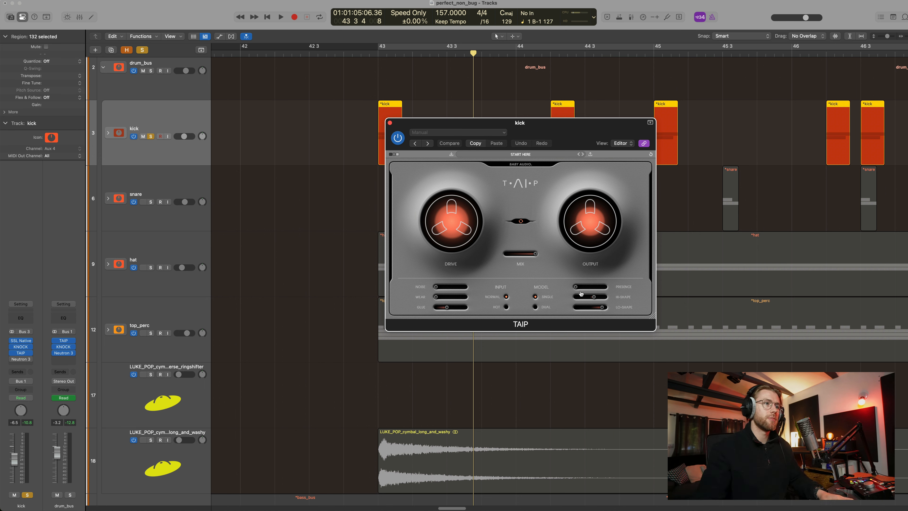
{"action": "mouse_move", "coordinate": [597, 299]}
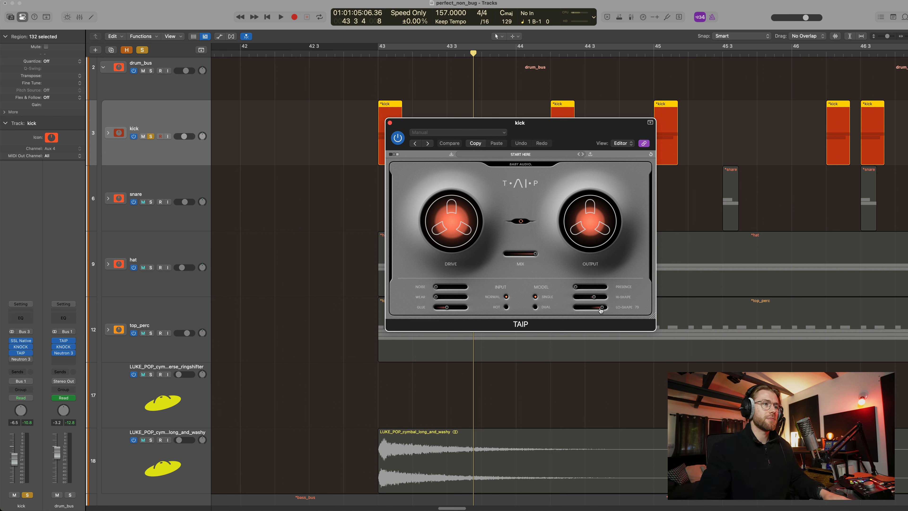
{"action": "key", "text": "space"}
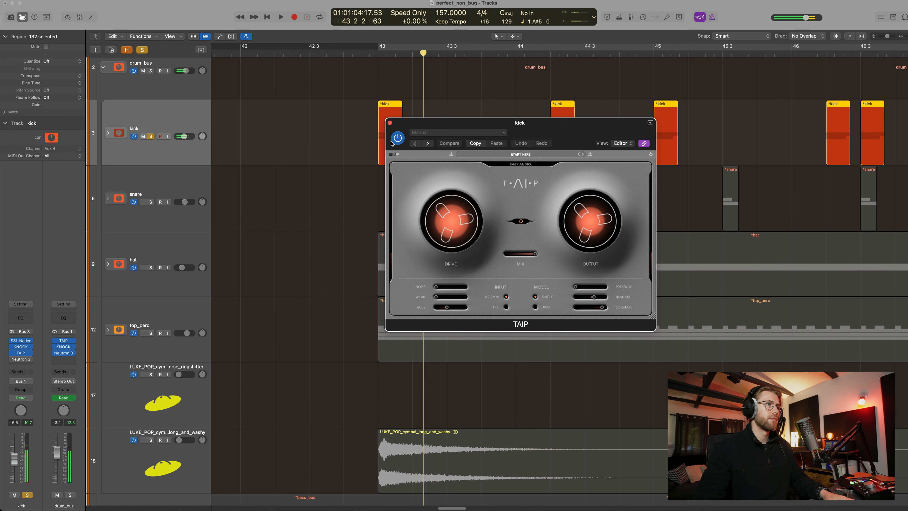
{"action": "key", "text": "space"}
{"action": "left_click", "coordinate": [390, 122]}
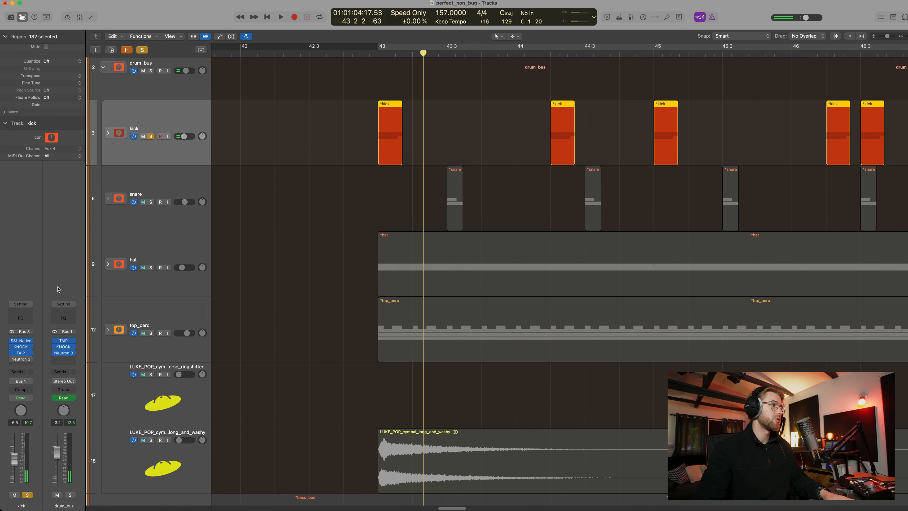
Re-enable Neutron 3 on the kick stack and examine its equalizer's low-end cut while playing the kick
{"action": "left_click", "coordinate": [20, 359]}
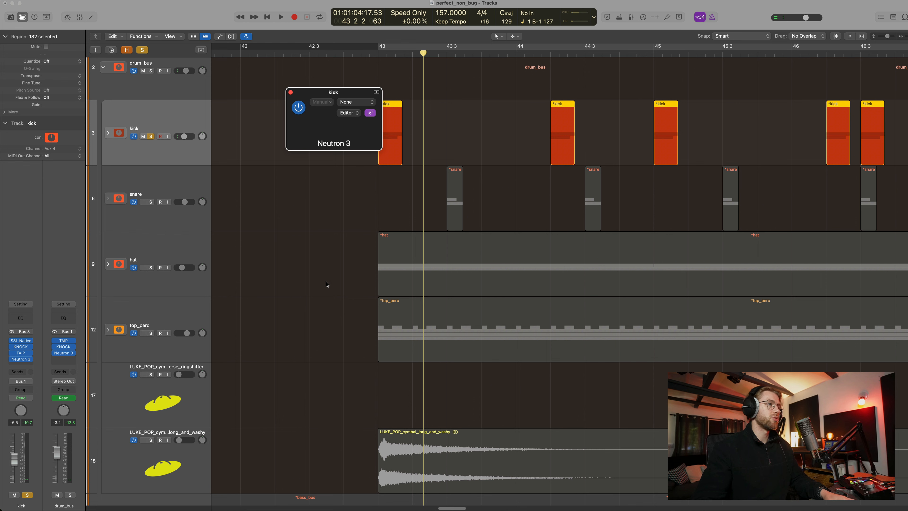
{"action": "key", "text": "space"}
{"action": "key", "text": "space"}
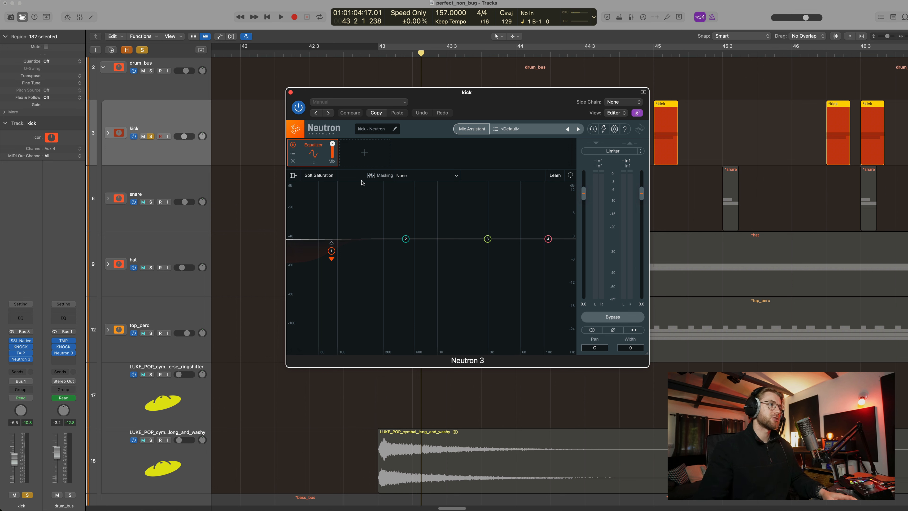
{"action": "key", "text": "space"}
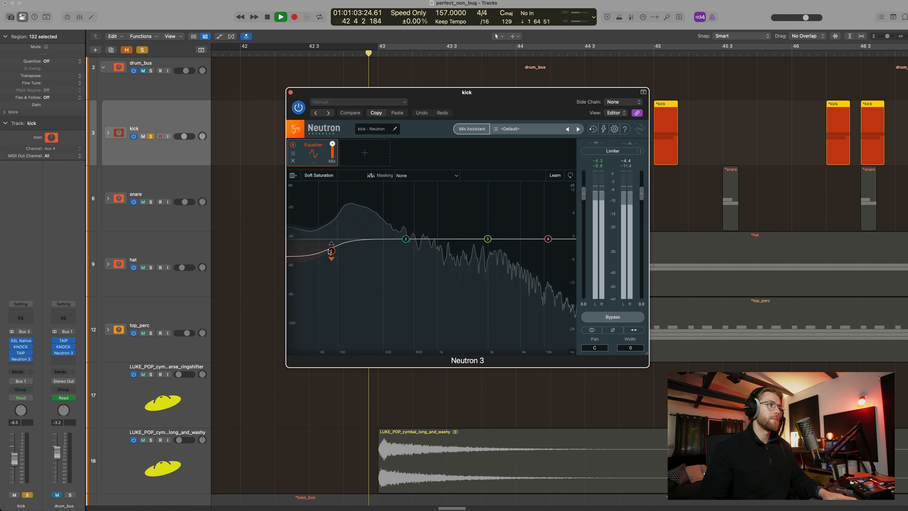
{"action": "key", "text": "space"}
{"action": "left_click", "coordinate": [290, 92]}
Clear the kick stack's solo and expand the snare stack to show its two layers
{"action": "left_click", "coordinate": [148, 183]}
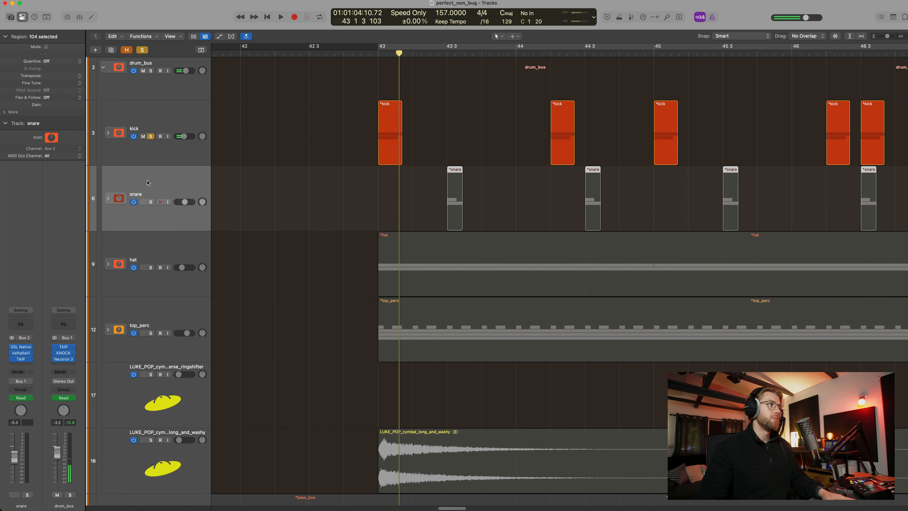
{"action": "left_click", "coordinate": [152, 138]}
{"action": "left_click", "coordinate": [108, 200]}
{"action": "scroll", "coordinate": [279, 209], "scroll_direction": "down", "scroll_amount": 2}
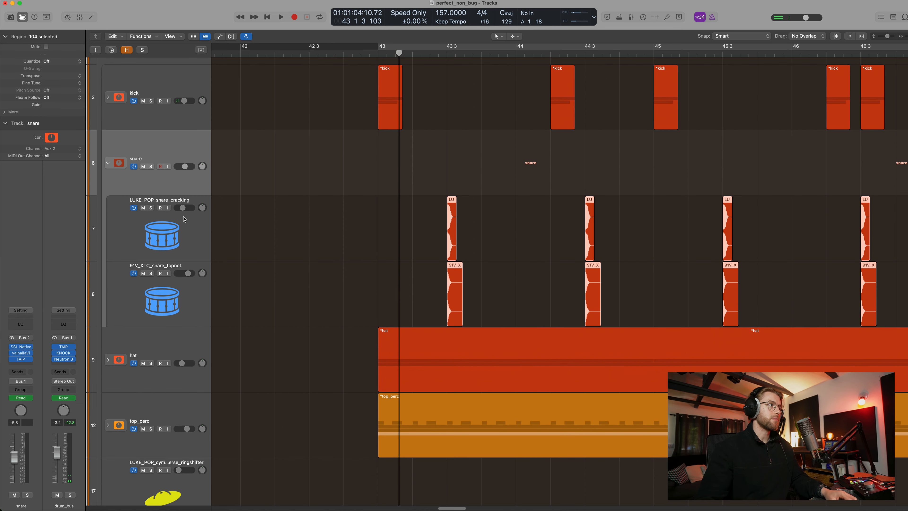
Solo the LUKE_POP_snare_cracking layer and play it from 43 2 4
{"action": "left_click", "coordinate": [185, 219]}
{"action": "scroll", "coordinate": [399, 252], "scroll_direction": "up", "scroll_amount": 4}
{"action": "scroll", "coordinate": [400, 251], "scroll_direction": "right", "scroll_amount": 5}
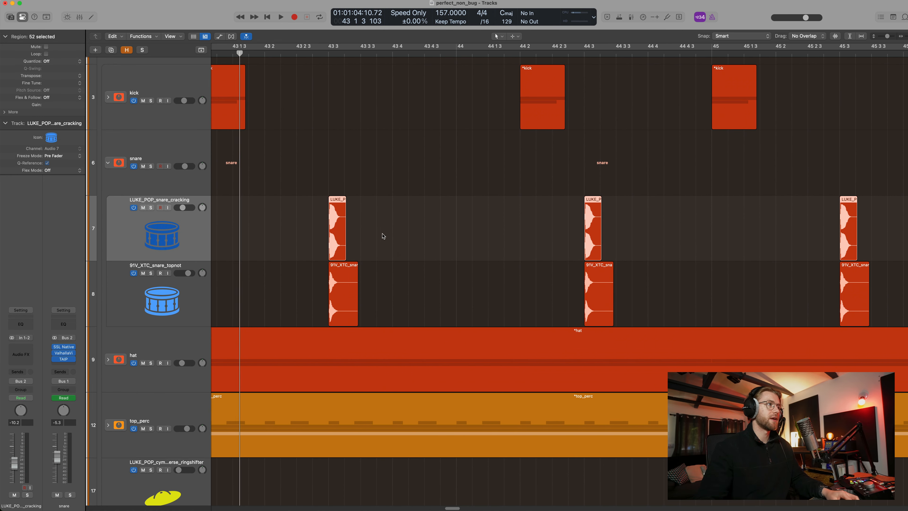
{"action": "key", "text": "s"}
{"action": "left_click", "coordinate": [312, 54]}
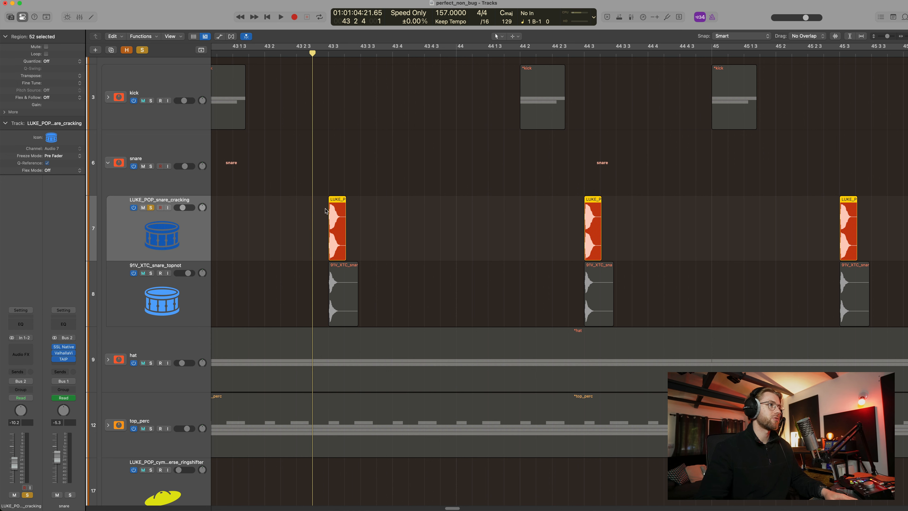
{"action": "key", "text": "space"}
{"action": "key", "text": "space"}
Switch the solo to the 91V_XTC_snare_topnot layer and play it
{"action": "left_click", "coordinate": [164, 280]}
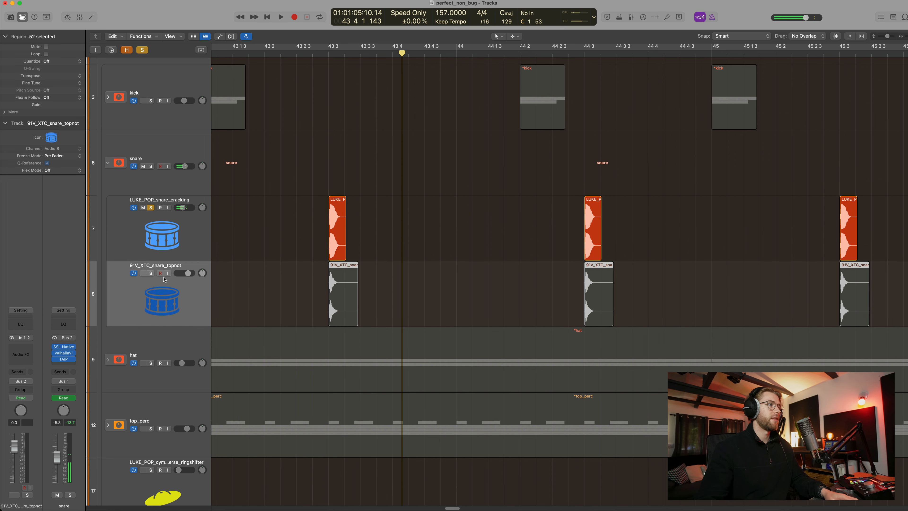
{"action": "key", "text": "s"}
{"action": "left_click", "coordinate": [151, 208]}
{"action": "key", "text": "space"}
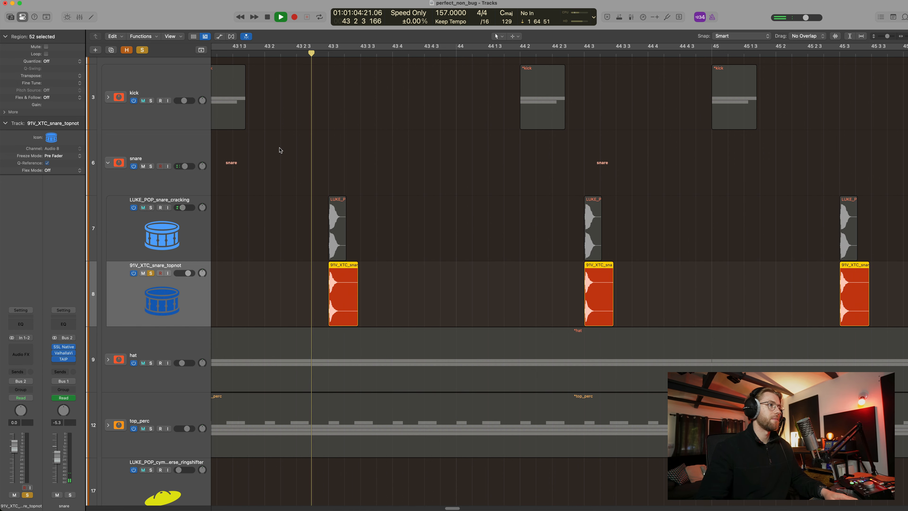
Move the solo back to the LUKE_POP_snare_cracking layer and replay it from 43 2 4
{"action": "left_click", "coordinate": [192, 232]}
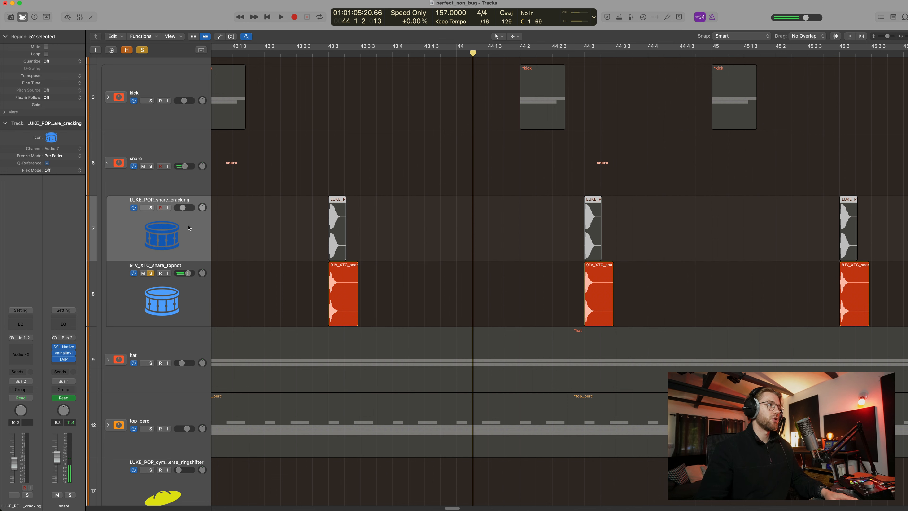
{"action": "key", "text": "s"}
{"action": "left_click", "coordinate": [151, 273]}
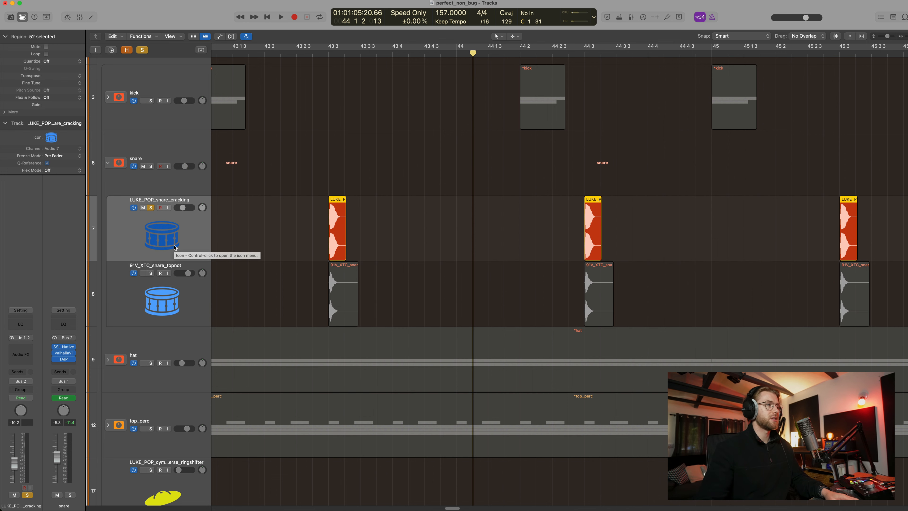
{"action": "left_click", "coordinate": [310, 54]}
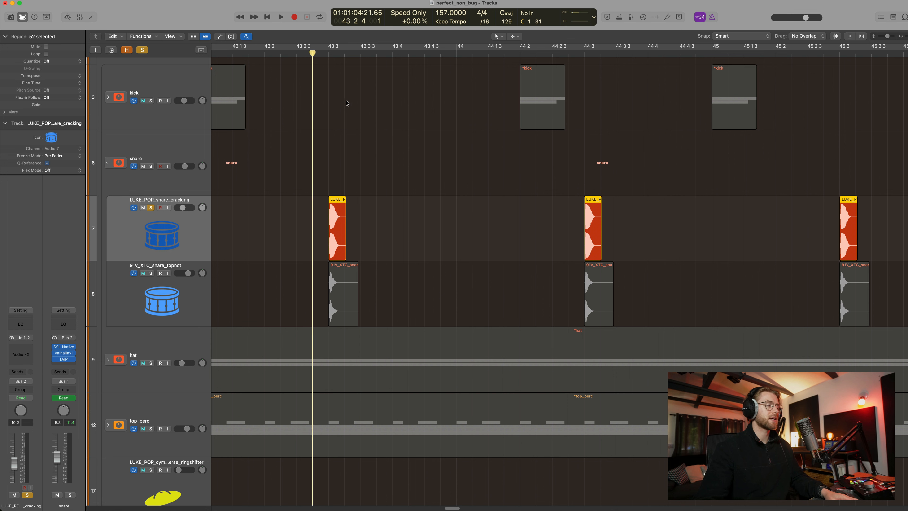
{"action": "key", "text": "space"}
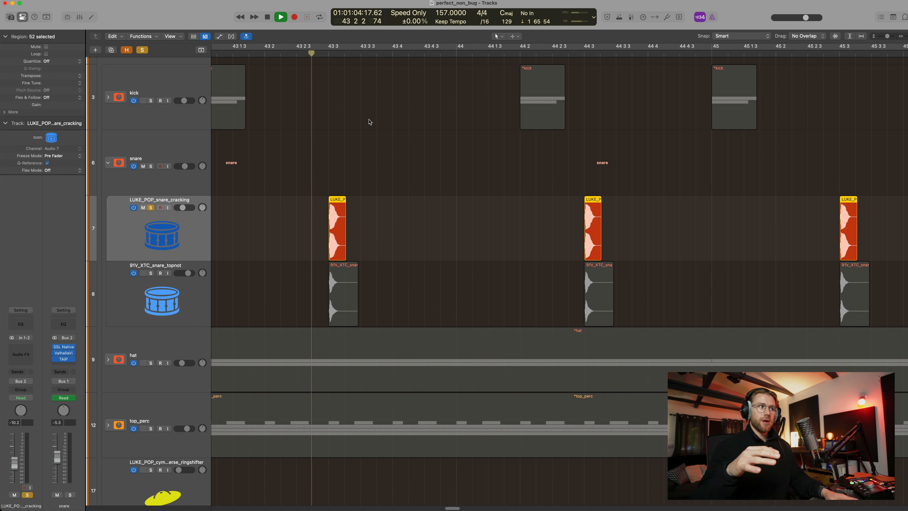
{"action": "key", "text": "space"}
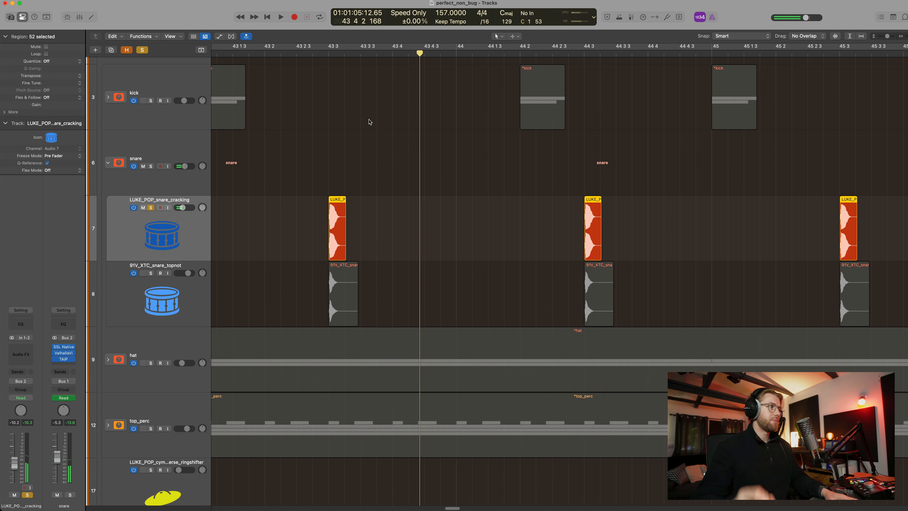
Audition the 91V_XTC_snare_topnot layer on its own, and with the LUKE_POP_snare_cracking layer also soloed
{"action": "left_click", "coordinate": [152, 273]}
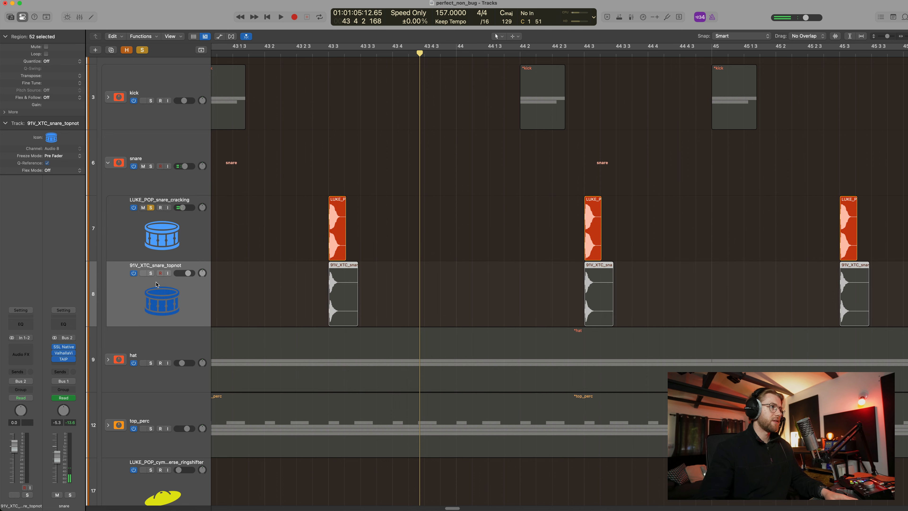
{"action": "left_click", "coordinate": [153, 207]}
{"action": "key", "text": "space"}
{"action": "key", "text": "space"}
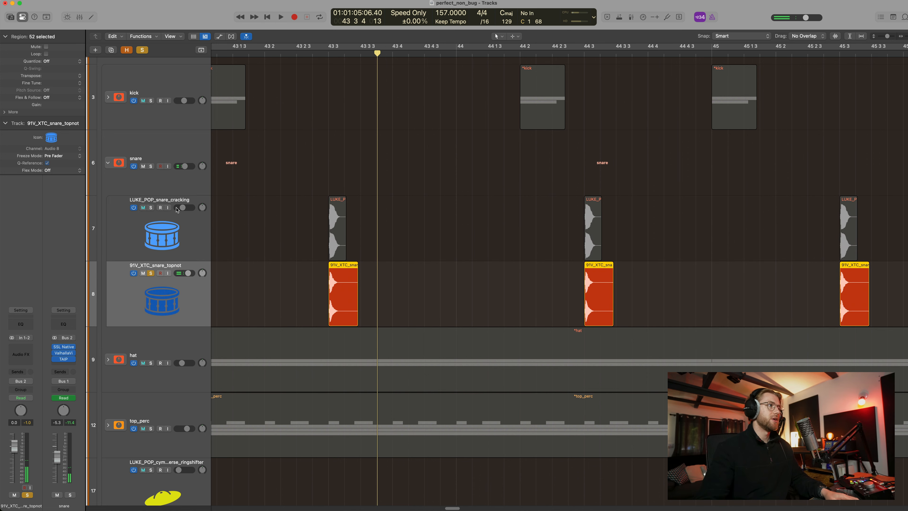
{"action": "left_click", "coordinate": [152, 207]}
{"action": "key", "text": "space"}
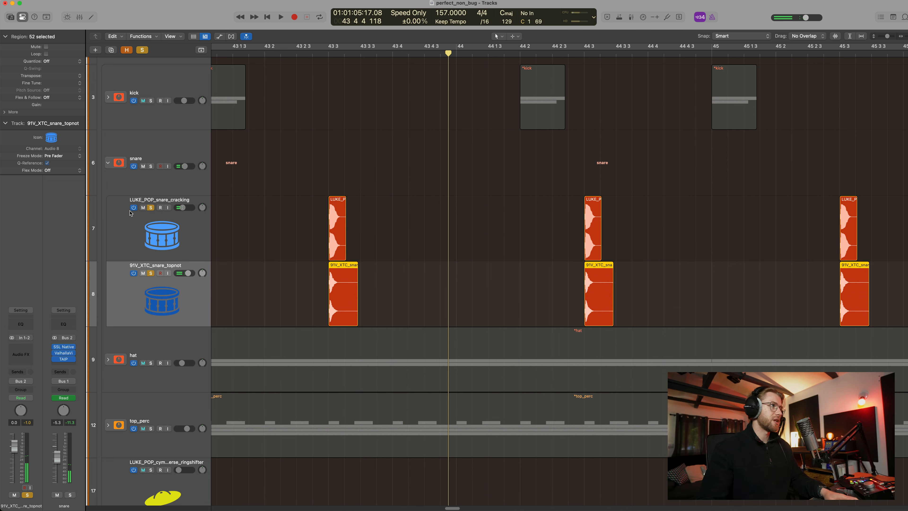
Clear the solos on both snare layers and collapse the snare stack
{"action": "left_click", "coordinate": [151, 207]}
{"action": "left_click", "coordinate": [151, 273]}
{"action": "left_click", "coordinate": [160, 174]}
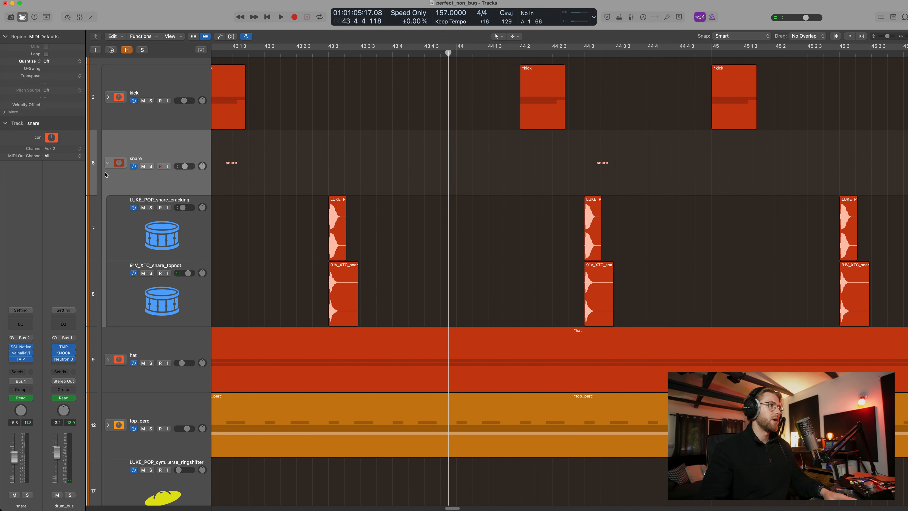
{"action": "left_click", "coordinate": [107, 163]}
Examine the snare stack's SSL Native Channel Strip 2 settings, solo the stack and play it, and close the plug-in
{"action": "left_click", "coordinate": [21, 347]}
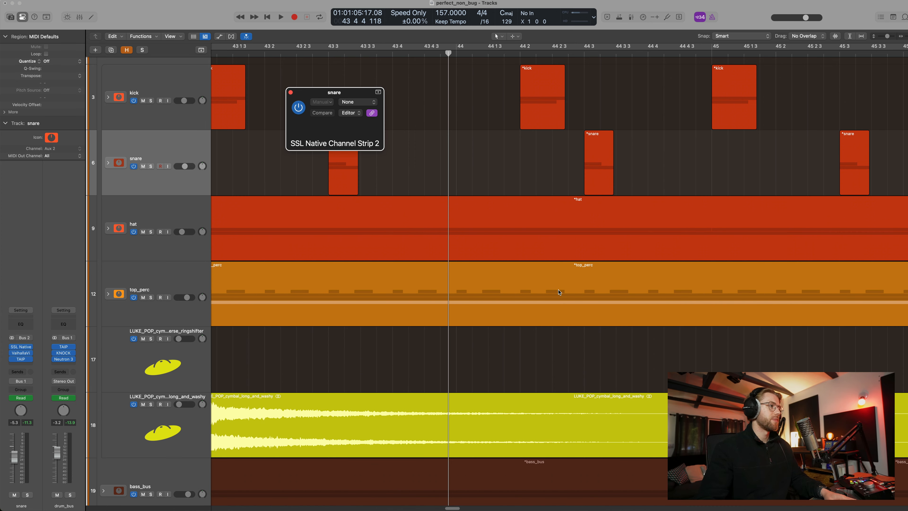
{"action": "left_click_drag", "start_coordinate": [479, 102], "coordinate": [624, 89]}
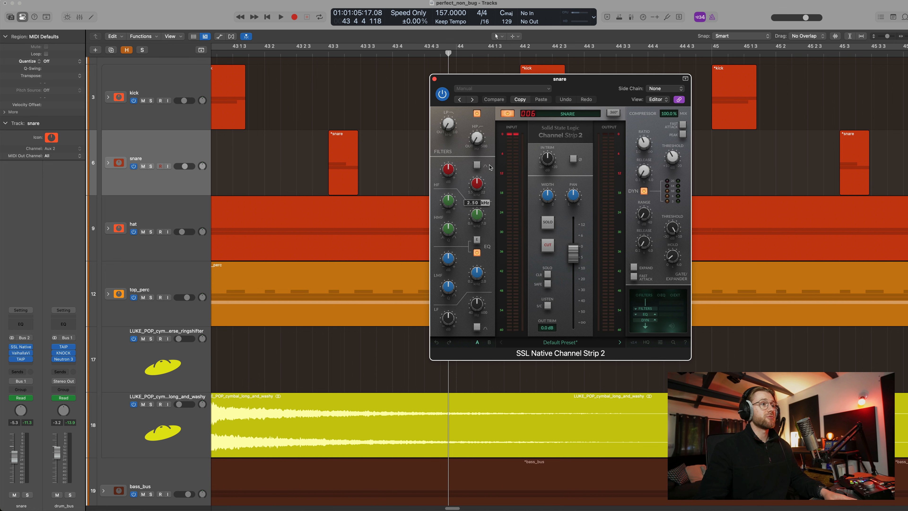
{"action": "key", "text": "s"}
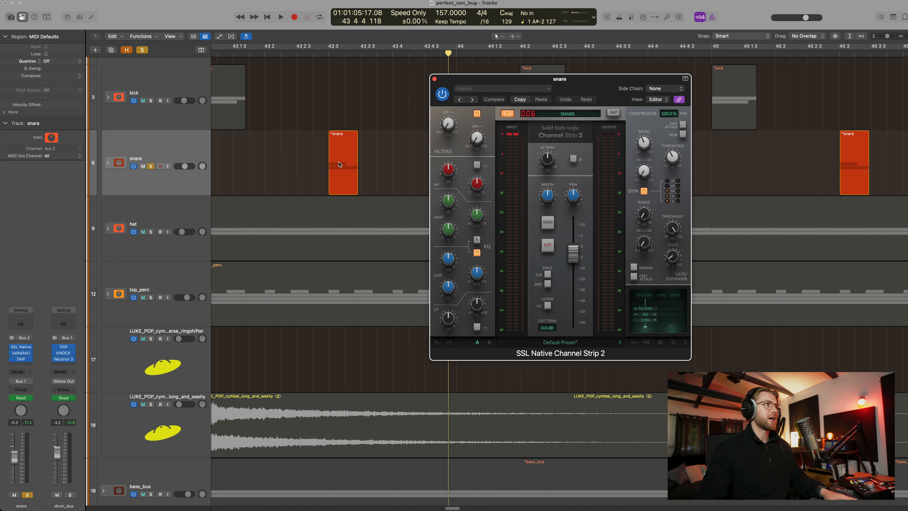
{"action": "key", "text": "space"}
{"action": "key", "text": "space"}
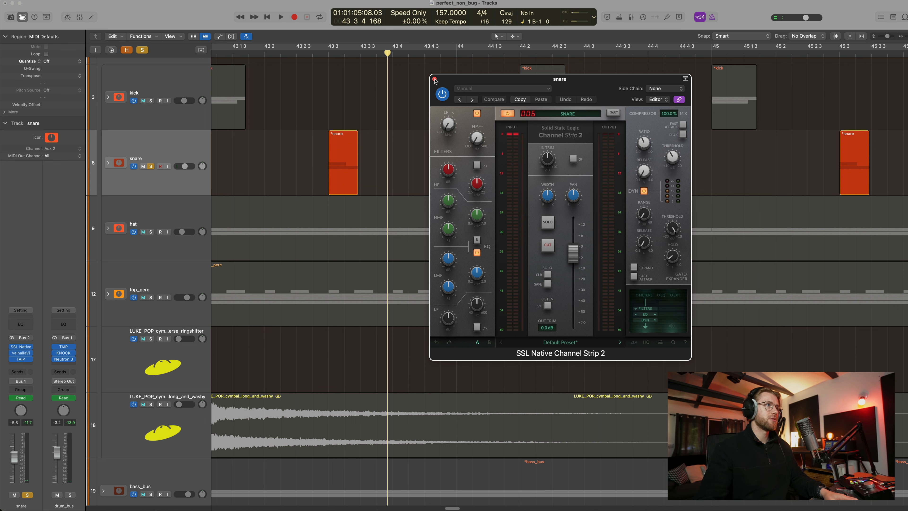
{"action": "left_click", "coordinate": [435, 79]}
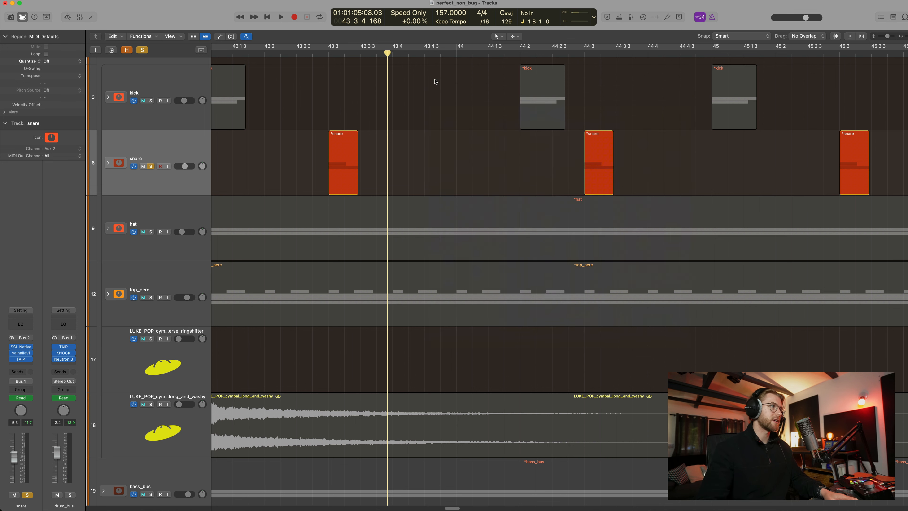
Examine the snare stack's ValhallaVintageVerb reverb settings while playing the soloed snare, and close the plug-in
{"action": "left_click", "coordinate": [21, 352]}
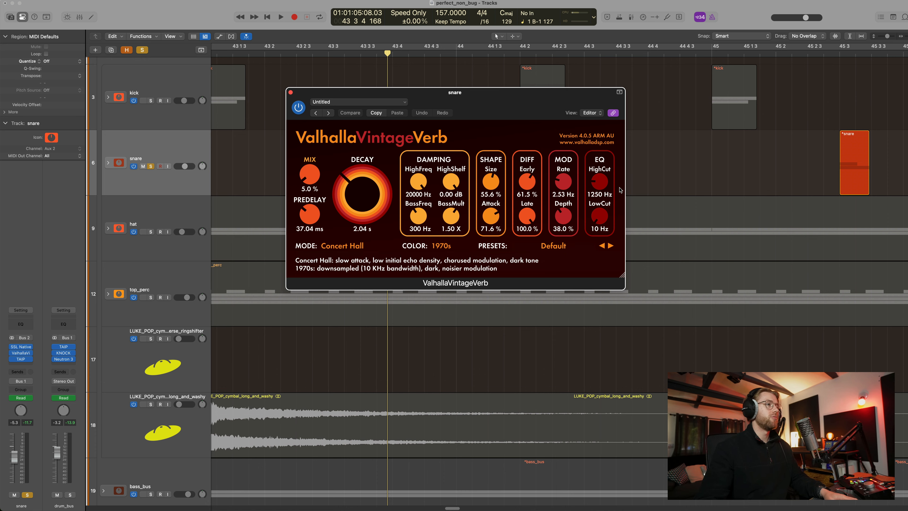
{"action": "left_click_drag", "start_coordinate": [493, 109], "coordinate": [680, 117]}
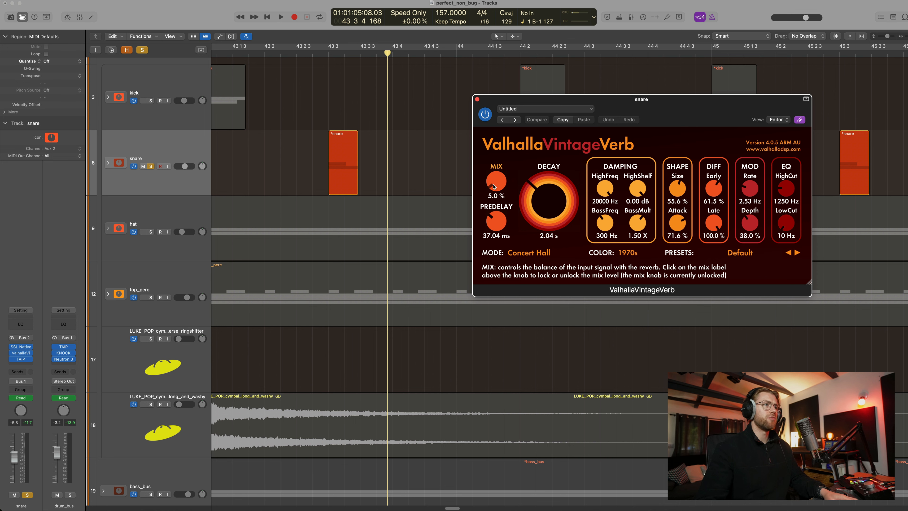
{"action": "key", "text": "space"}
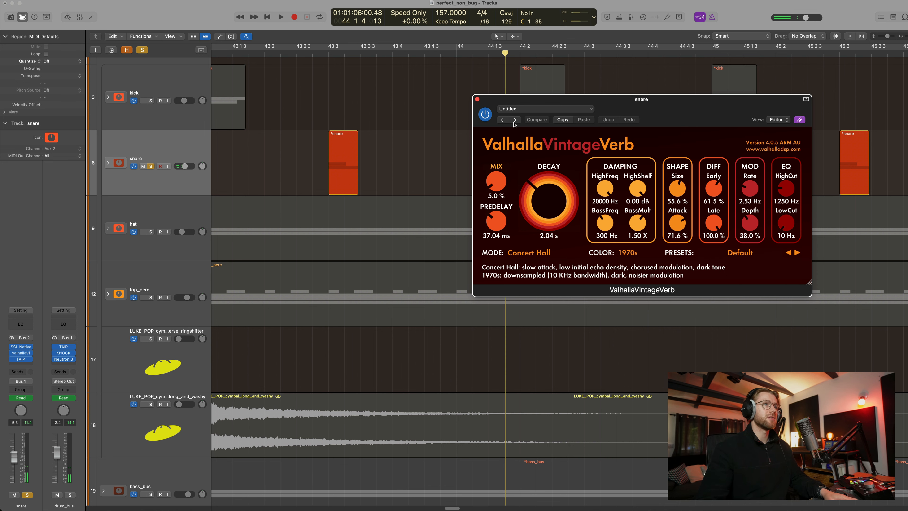
{"action": "left_click", "coordinate": [477, 99]}
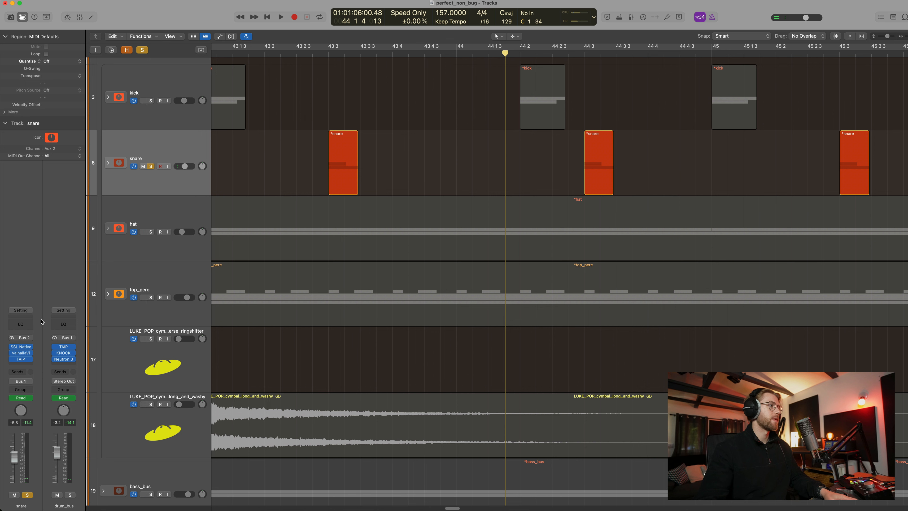
Open the TAIP plug-in on the snare stack and examine its Drive and Wear settings
{"action": "left_click", "coordinate": [23, 362]}
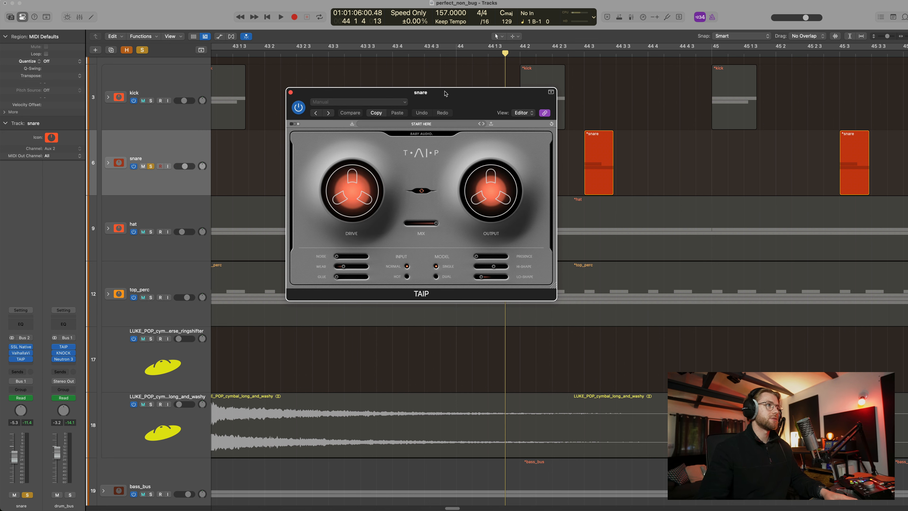
{"action": "left_click_drag", "start_coordinate": [445, 94], "coordinate": [519, 101]}
{"action": "mouse_move", "coordinate": [424, 196]}
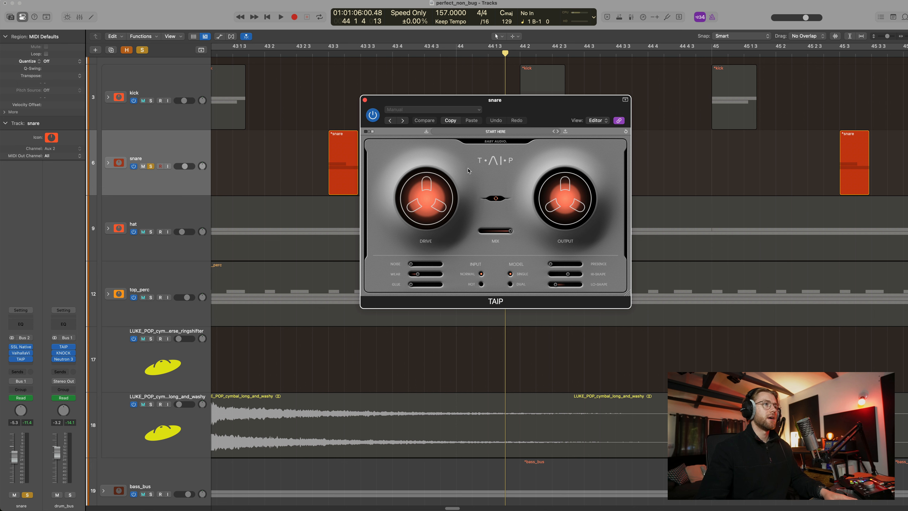
{"action": "mouse_move", "coordinate": [440, 210]}
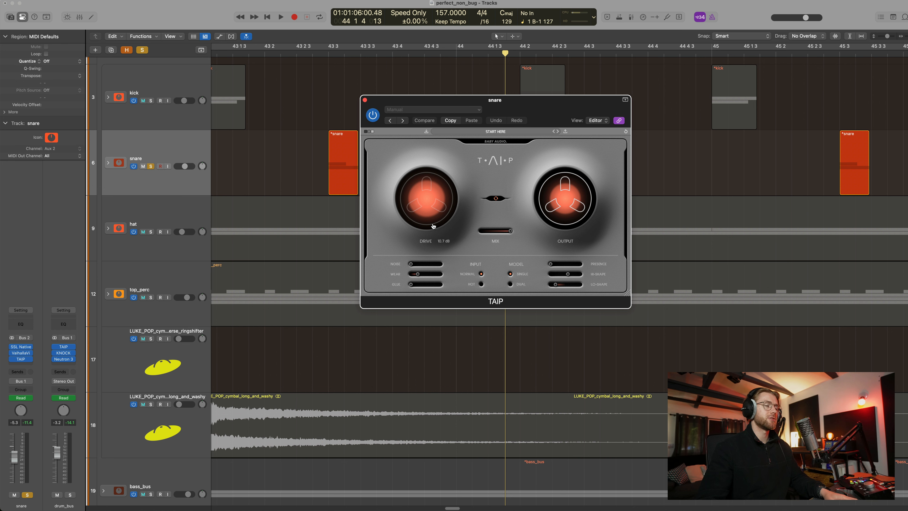
{"action": "left_click_drag", "start_coordinate": [418, 275], "coordinate": [418, 275]}
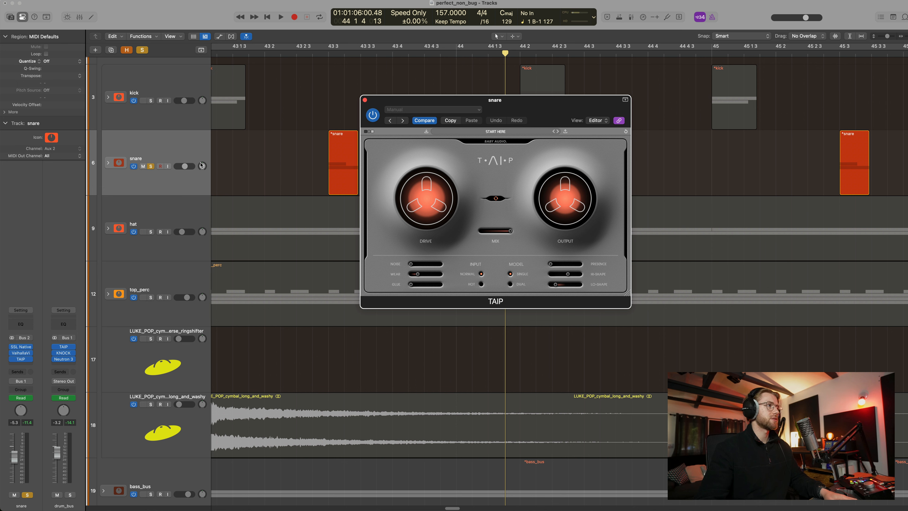
Compare the soloed snare with TAIP active and bypassed, leave TAIP enabled, and close the plug-in
{"action": "key", "text": "space"}
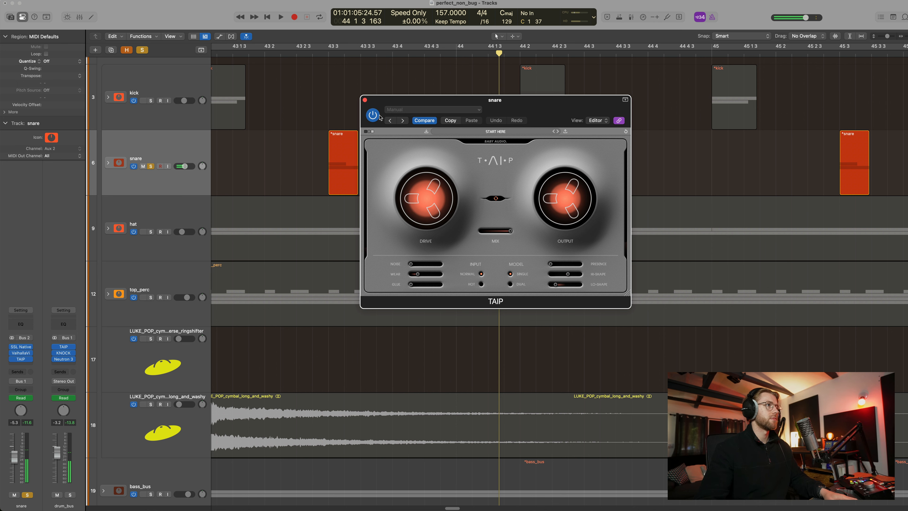
{"action": "left_click", "coordinate": [373, 115]}
{"action": "key", "text": "space"}
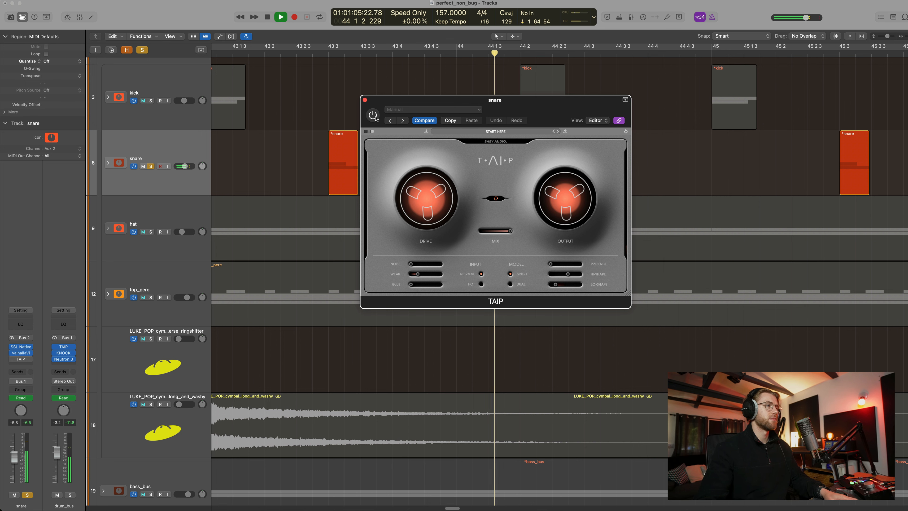
{"action": "key", "text": "space"}
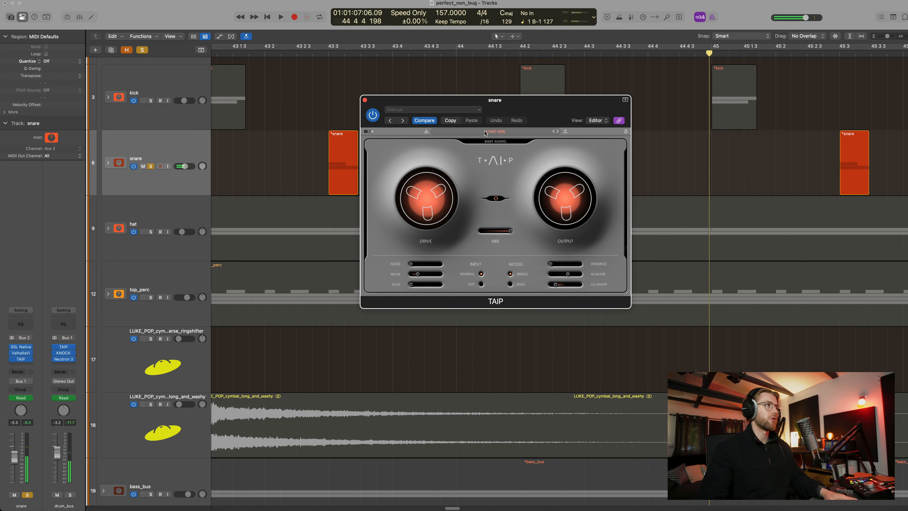
{"action": "key", "text": "space"}
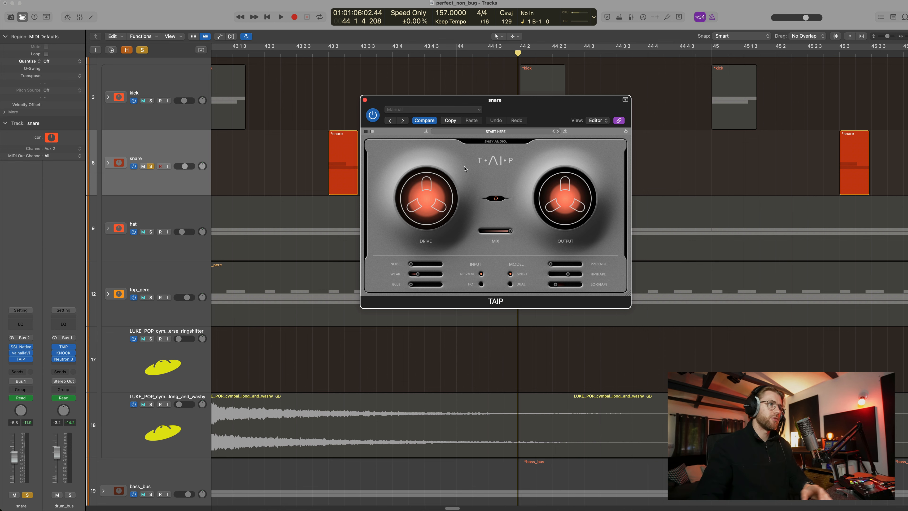
{"action": "left_click", "coordinate": [365, 100]}
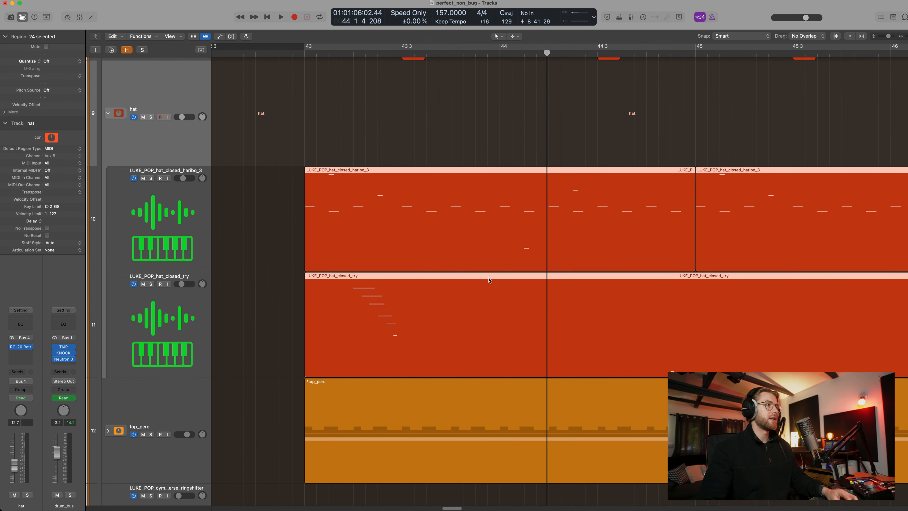
Solo the LUKE_POP_hat_closed_haribo_3 track, set the playhead to bar 43, and show its notes in the Piano Roll
{"action": "left_click", "coordinate": [191, 243]}
{"action": "key", "text": "super+Left"}
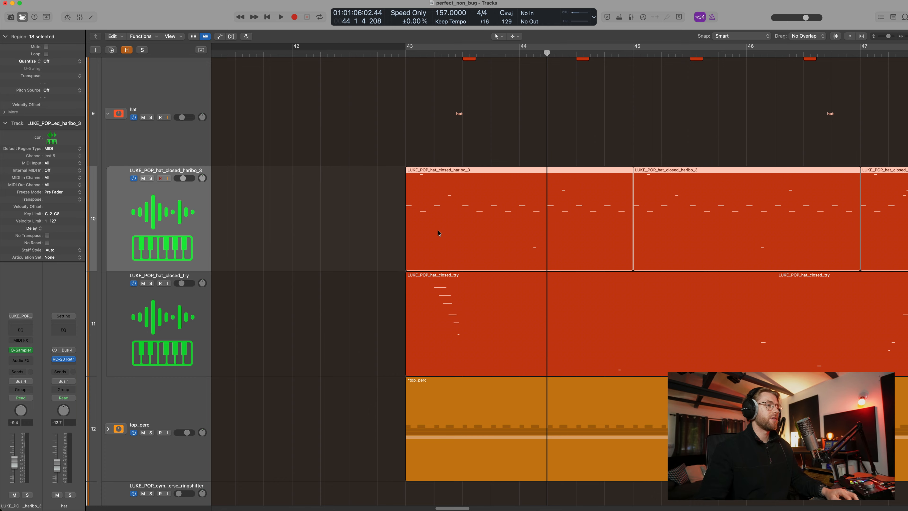
{"action": "key", "text": "super+Left"}
{"action": "key", "text": "s"}
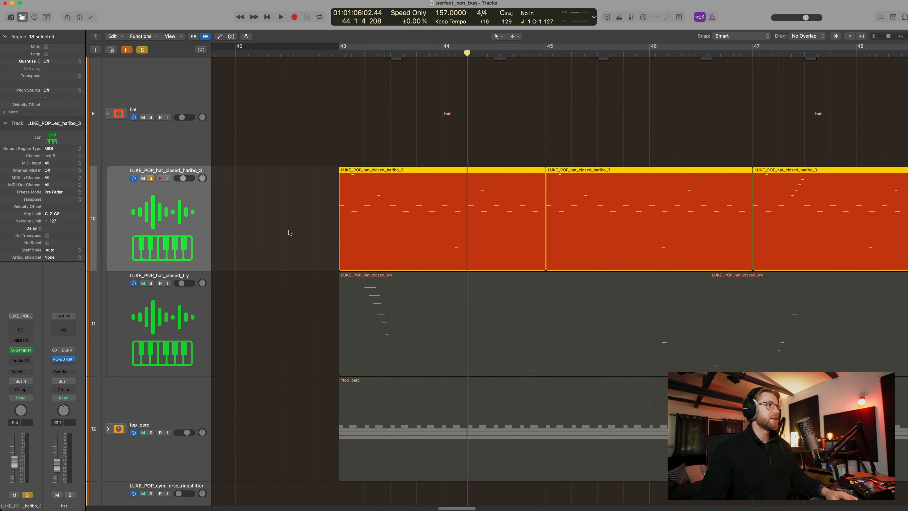
{"action": "left_click", "coordinate": [342, 52]}
{"action": "key", "text": "p"}
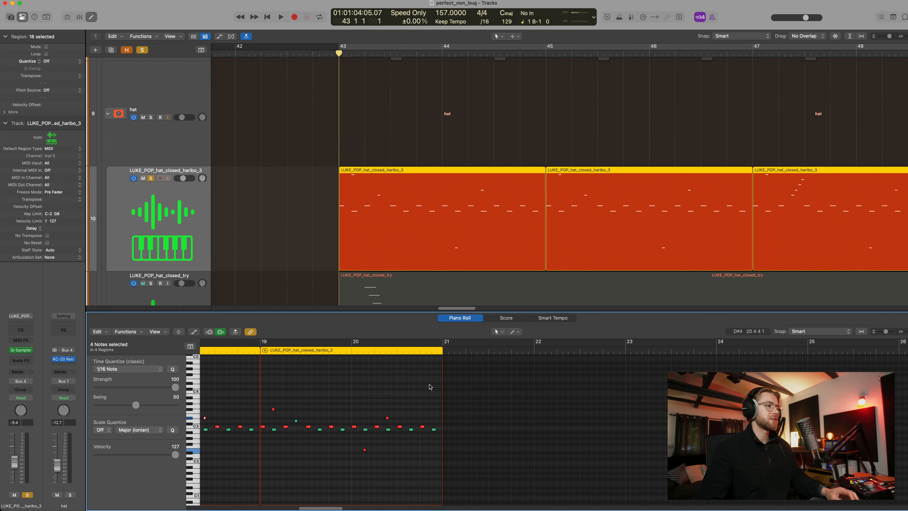
Position the playhead just before bar 13 and select the high and low accent notes of the first haribo_3 hat region in turn
{"action": "scroll", "coordinate": [393, 413], "scroll_direction": "left", "scroll_amount": 10}
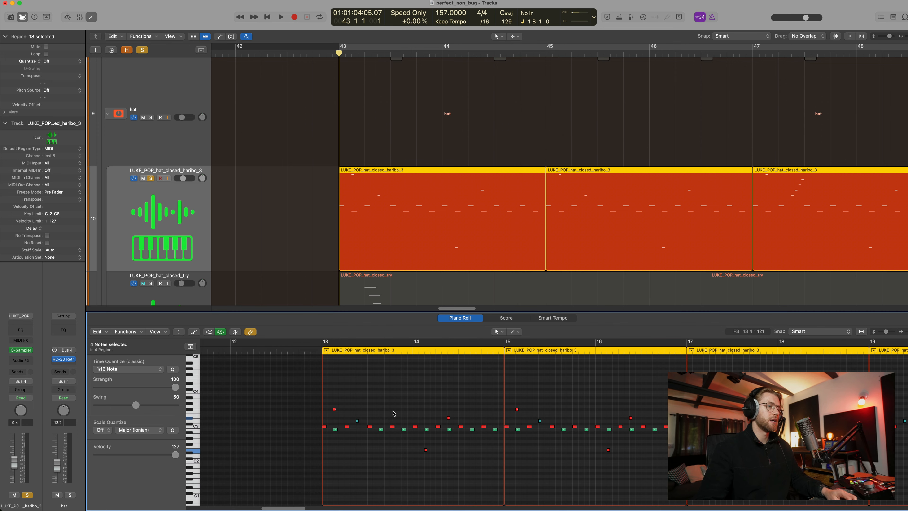
{"action": "scroll", "coordinate": [393, 413], "scroll_direction": "left", "scroll_amount": 5}
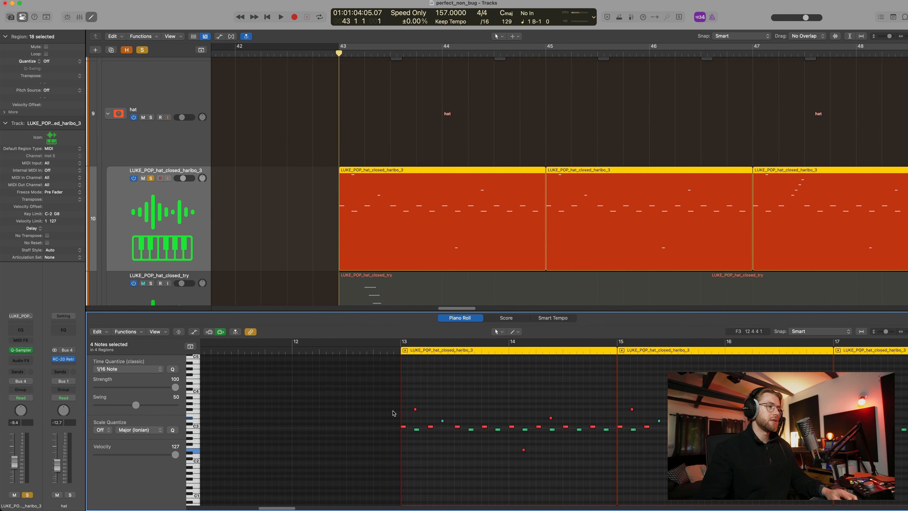
{"action": "left_click", "coordinate": [393, 350]}
{"action": "left_click", "coordinate": [382, 408]}
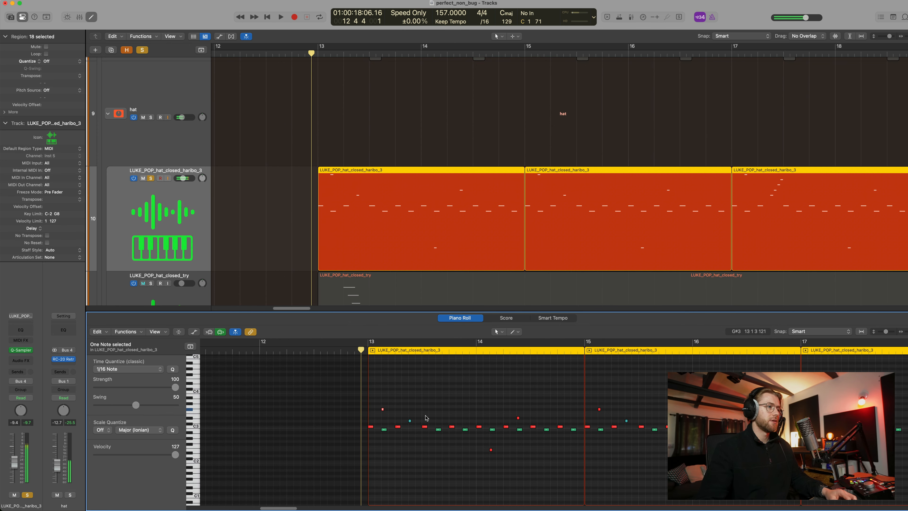
{"action": "left_click", "coordinate": [491, 449]}
Play the haribo_3 hat pattern through to bar 18 and select the rising four-note run in bar 17
{"action": "key", "text": "space"}
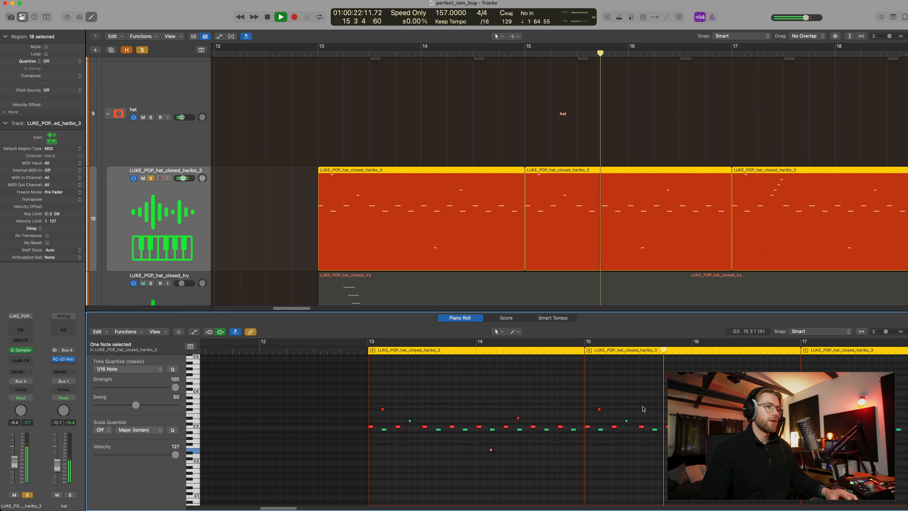
{"action": "scroll", "coordinate": [643, 409], "scroll_direction": "right", "scroll_amount": 5}
{"action": "scroll", "coordinate": [642, 409], "scroll_direction": "right", "scroll_amount": 5}
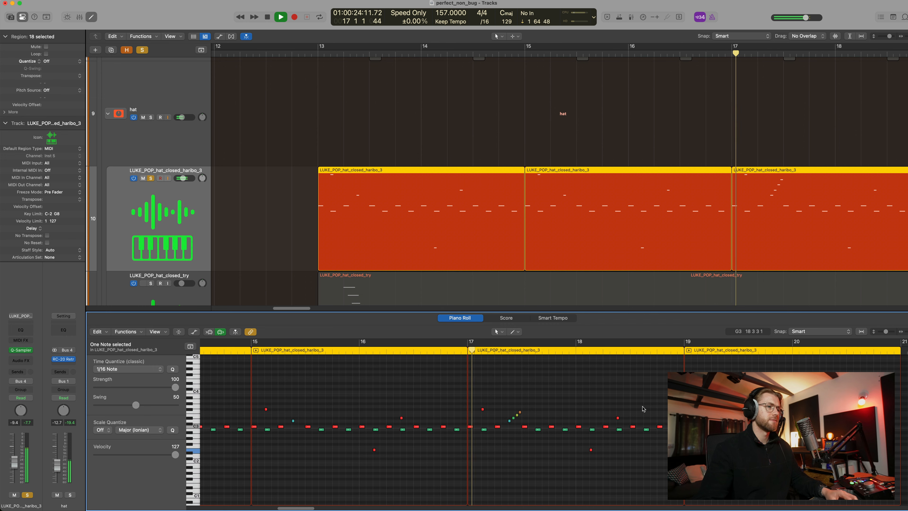
{"action": "key", "text": "space"}
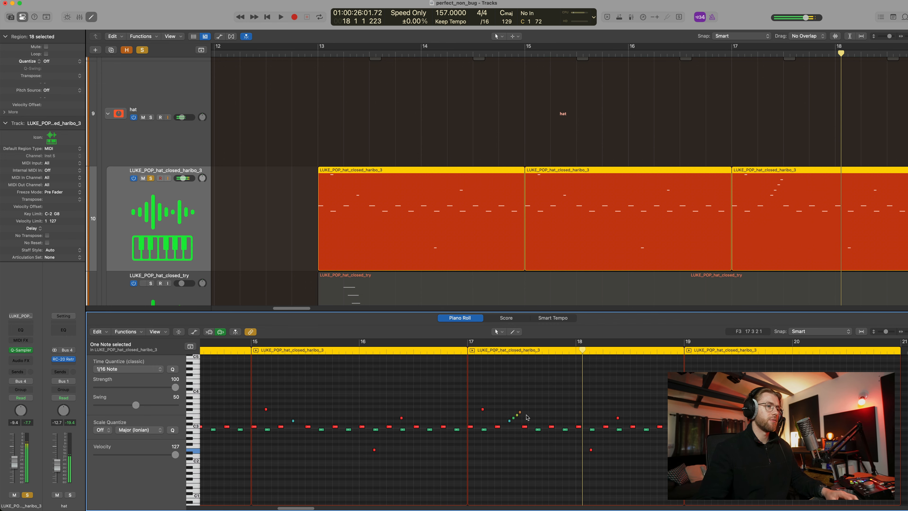
{"action": "left_click", "coordinate": [510, 427]}
{"action": "left_click_drag", "start_coordinate": [517, 407], "coordinate": [520, 403]}
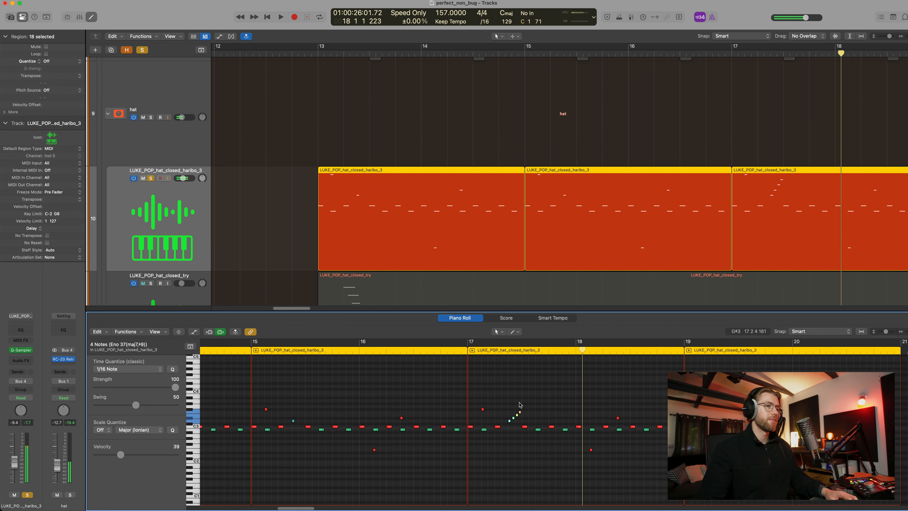
Also solo the LUKE_POP_hat_closed_try track and play both hat layers together from bar 13
{"action": "scroll", "coordinate": [520, 160], "scroll_direction": "down", "scroll_amount": 3}
{"action": "scroll", "coordinate": [520, 161], "scroll_direction": "down", "scroll_amount": 2}
{"action": "left_click", "coordinate": [155, 181]}
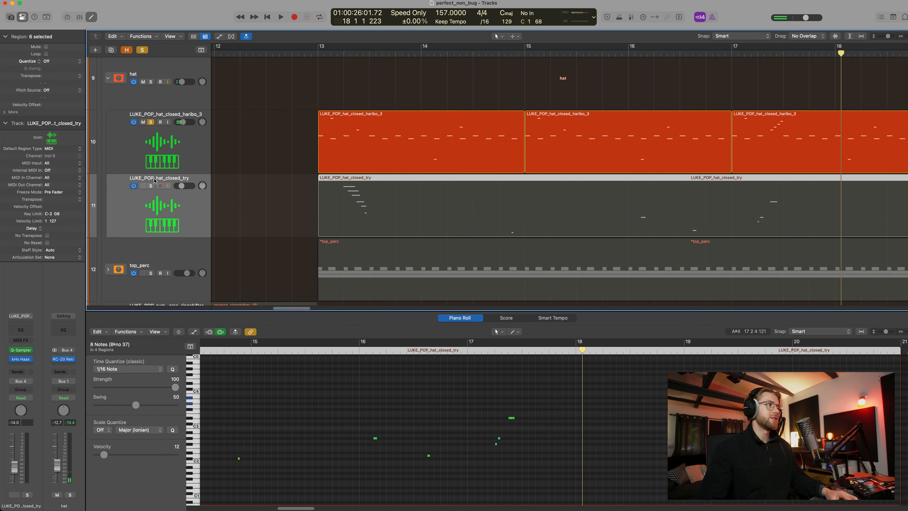
{"action": "left_click", "coordinate": [151, 185]}
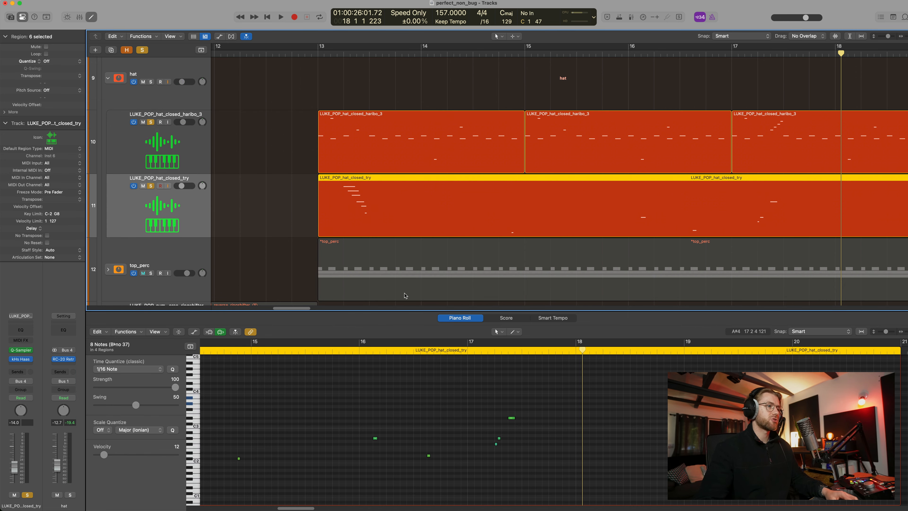
{"action": "left_click", "coordinate": [409, 201]}
{"action": "left_click", "coordinate": [322, 55]}
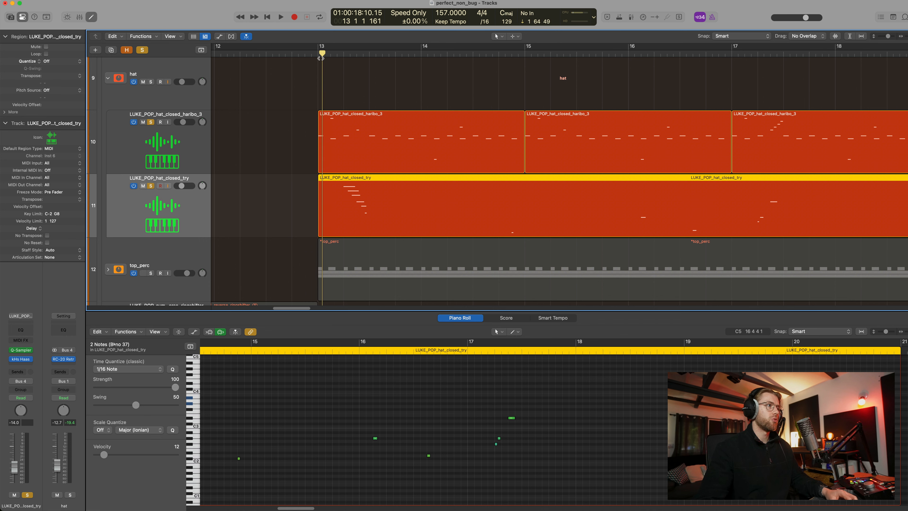
{"action": "key", "text": "space"}
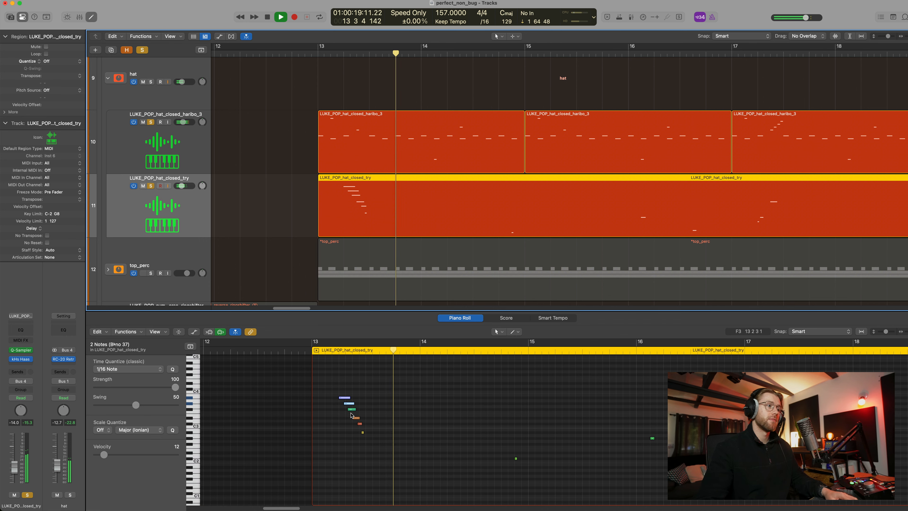
{"action": "key", "text": "space"}
Remove the solo from LUKE_POP_hat_closed_haribo_3 and open the kHs Haas plug-in on the LUKE_POP_hat_closed_try track
{"action": "left_click", "coordinate": [151, 122]}
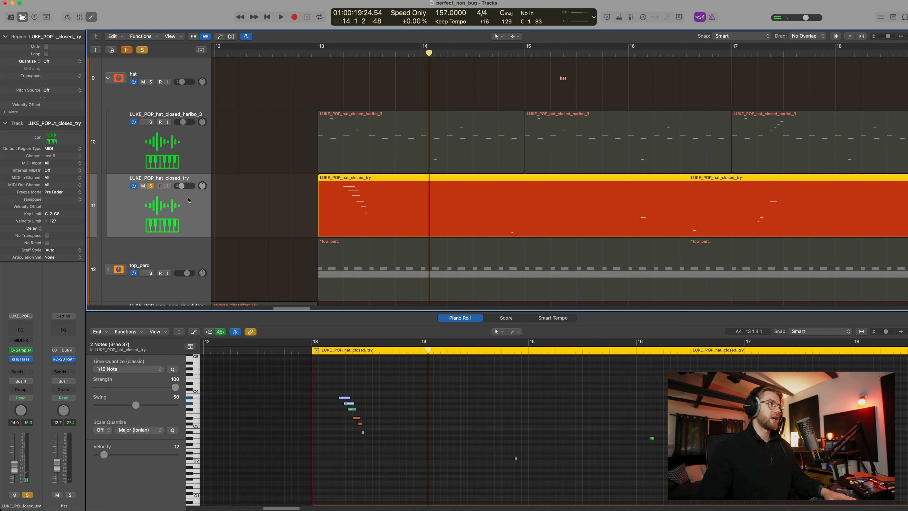
{"action": "left_click", "coordinate": [144, 161]}
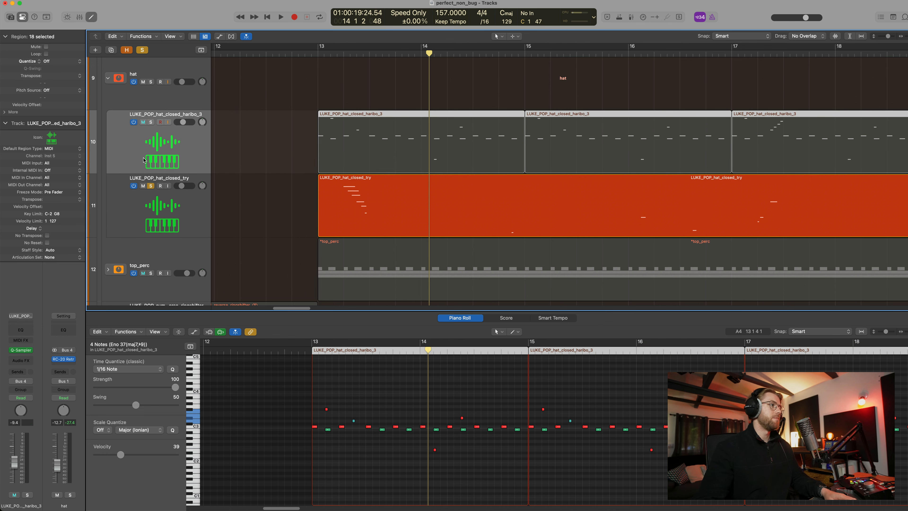
{"action": "left_click", "coordinate": [153, 217]}
{"action": "left_click", "coordinate": [20, 360]}
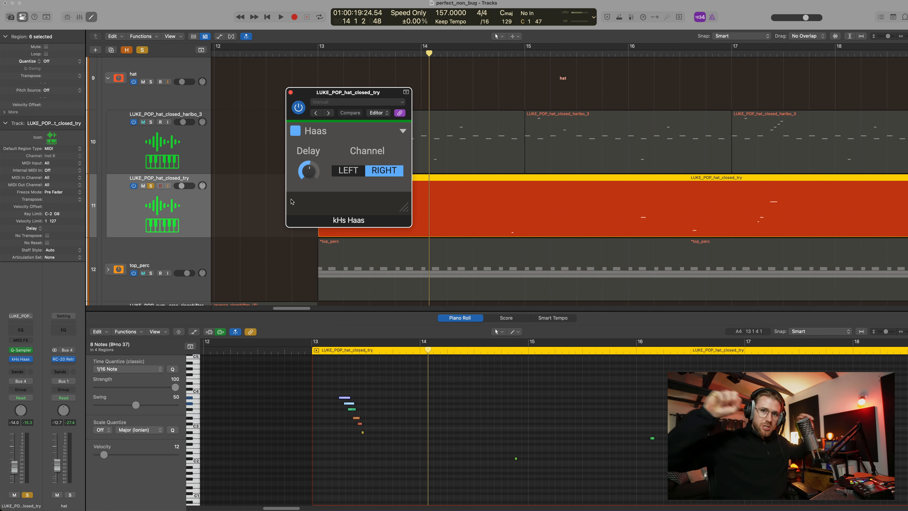
Examine the kHs Haas delay on LUKE_POP_hat_closed_try, compare the track with LUKE_POP_hat_closed_haribo_3, and close the plug-in
{"action": "mouse_move", "coordinate": [303, 139]}
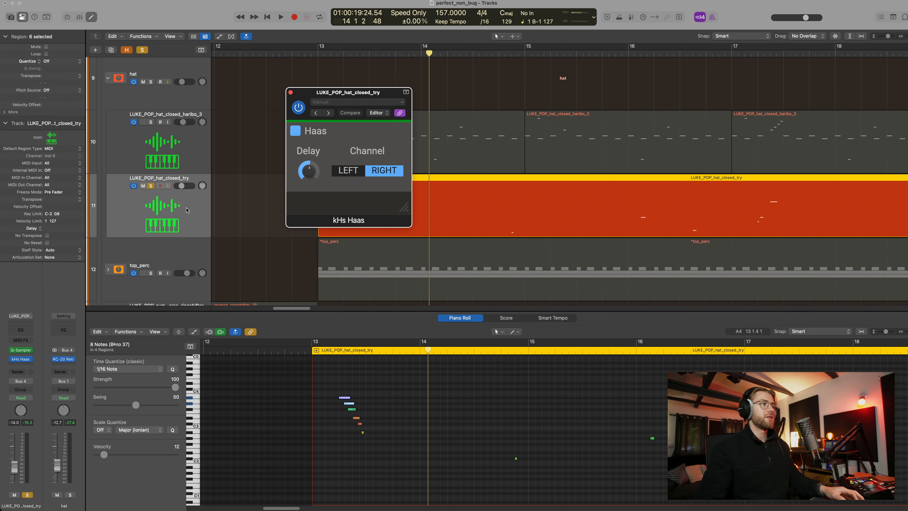
{"action": "left_click", "coordinate": [207, 150]}
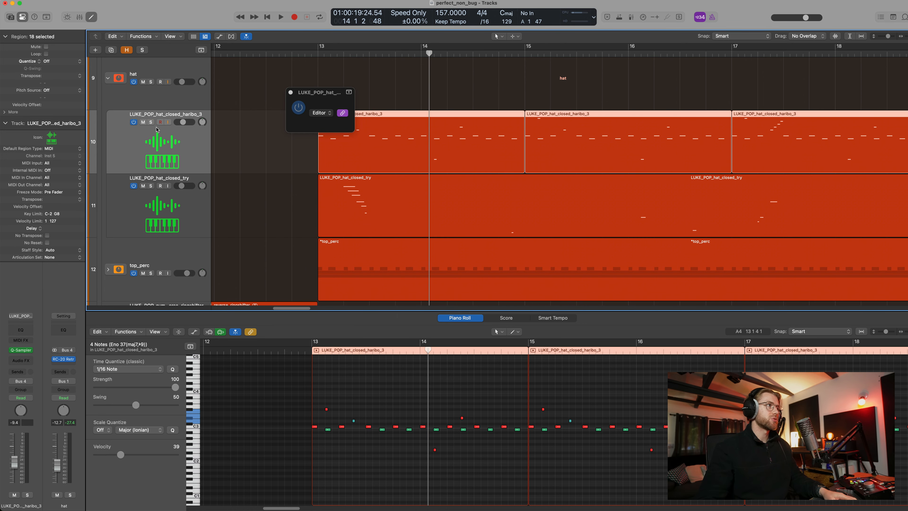
{"action": "left_click", "coordinate": [160, 199]}
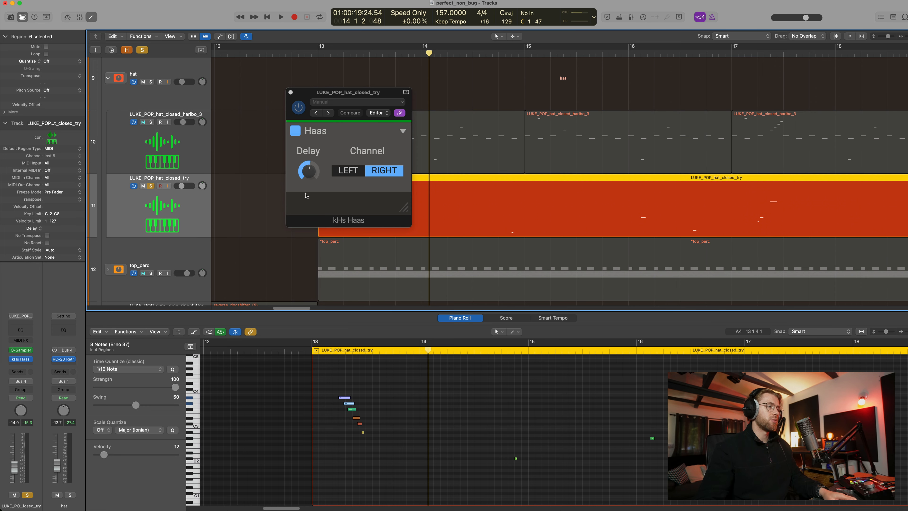
{"action": "left_click", "coordinate": [313, 173]}
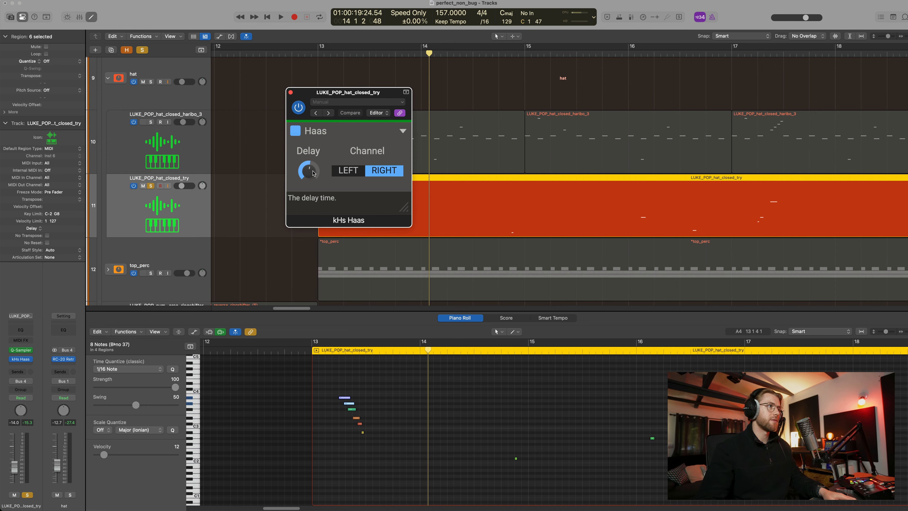
{"action": "left_click", "coordinate": [291, 93]}
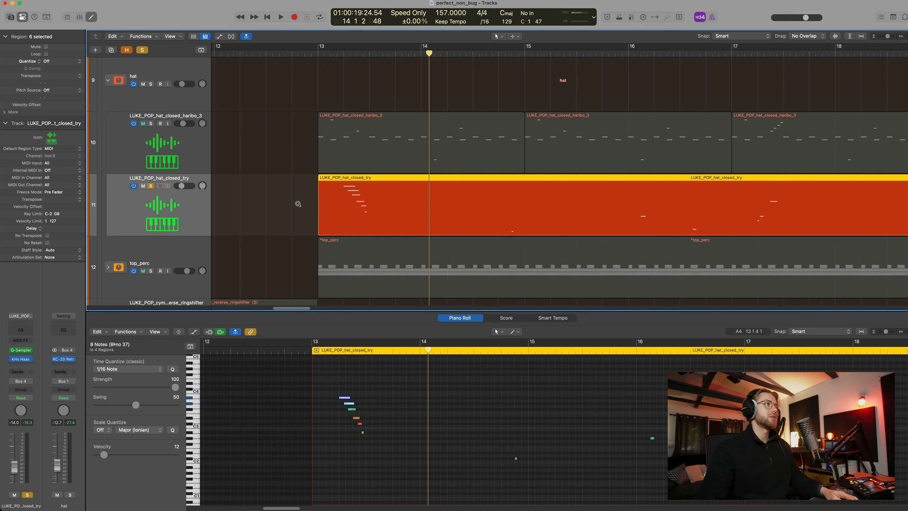
Remove the solo from LUKE_POP_hat_closed_try and collapse the hat track stack
{"action": "scroll", "coordinate": [298, 204], "scroll_direction": "down", "scroll_amount": 3}
{"action": "left_click", "coordinate": [170, 96]}
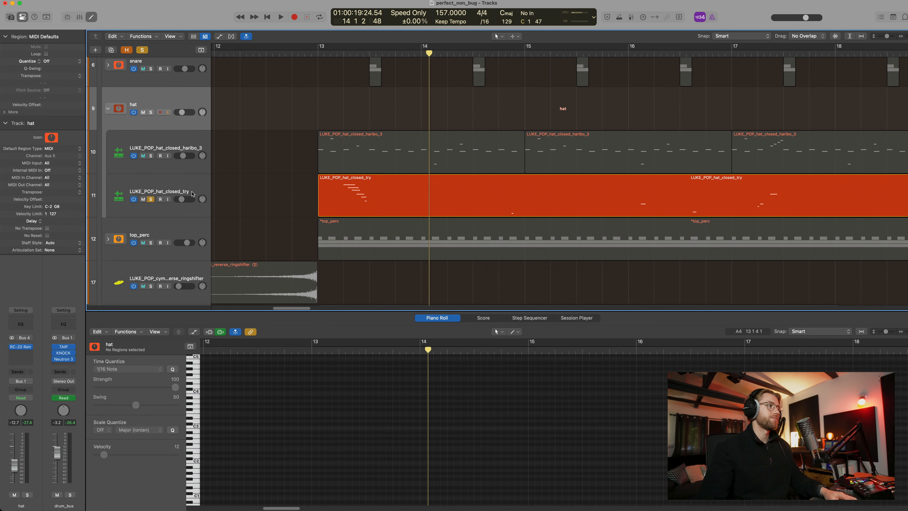
{"action": "left_click", "coordinate": [150, 200]}
{"action": "left_click", "coordinate": [112, 111]}
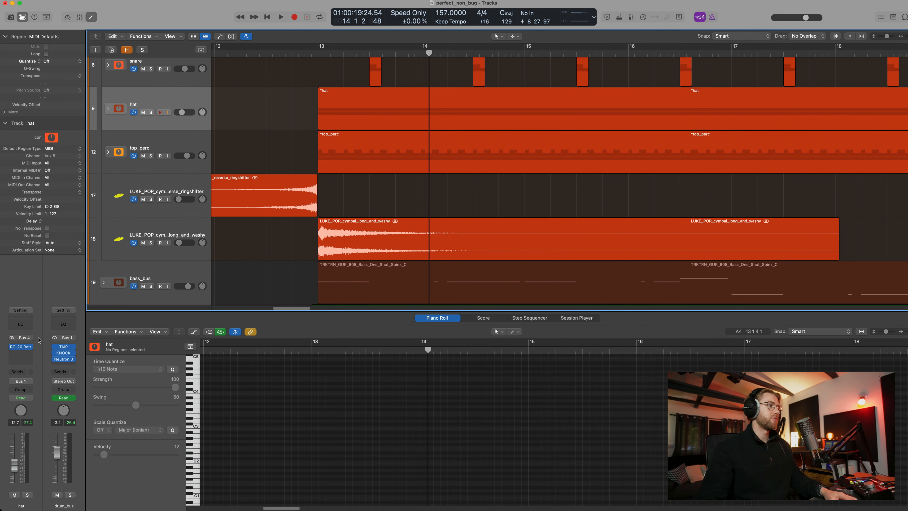
Open RC-20 Retro Color on the hat stack and examine its Distort amount and EQ tone setting
{"action": "left_click", "coordinate": [22, 346]}
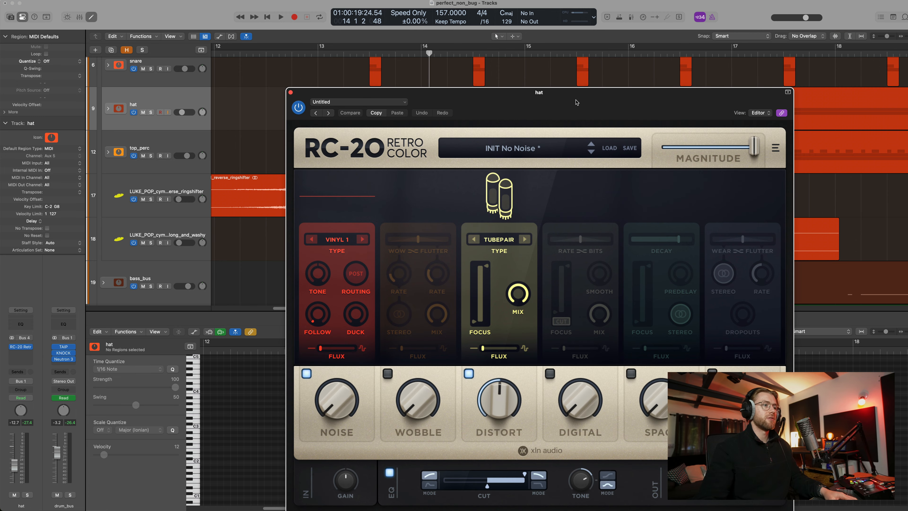
{"action": "left_click_drag", "start_coordinate": [575, 102], "coordinate": [475, 27]}
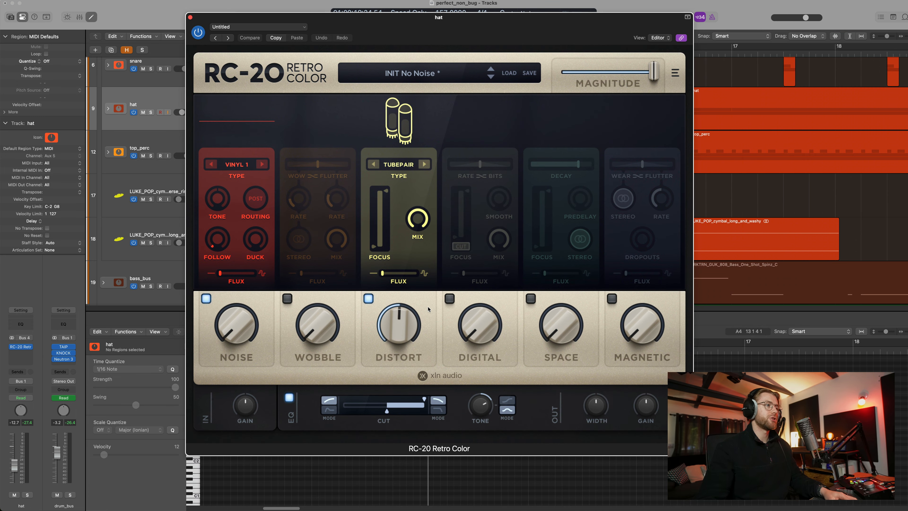
{"action": "left_click_drag", "start_coordinate": [404, 324], "coordinate": [405, 324]}
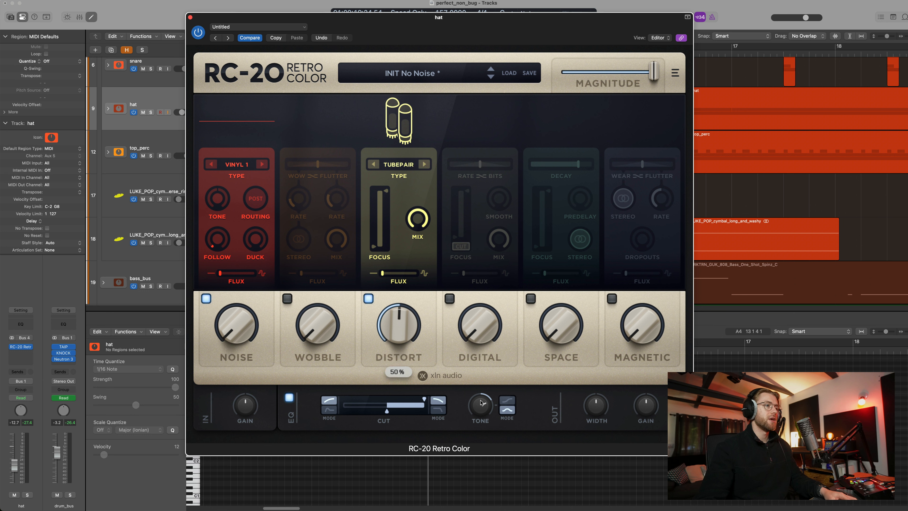
{"action": "mouse_move", "coordinate": [481, 403]}
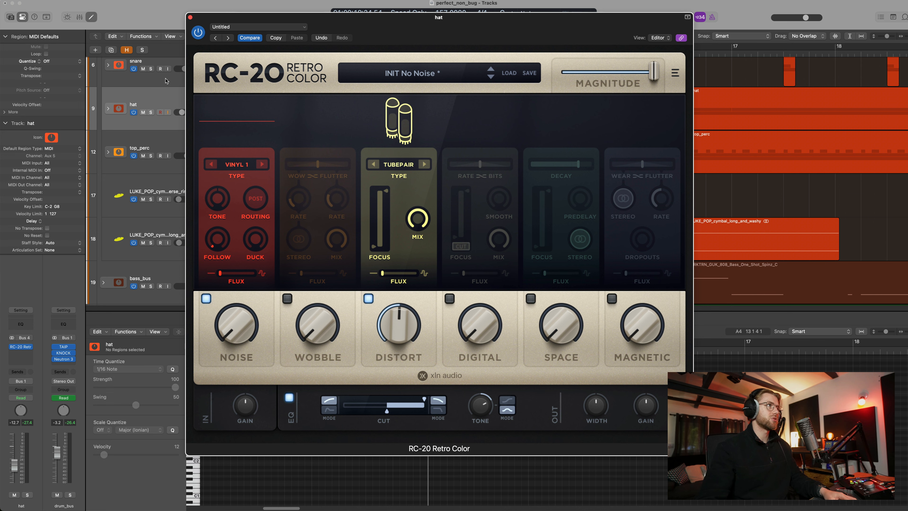
Solo the hat stack and compare its playback with RC-20 Retro Color bypassed and active
{"action": "key", "text": "s"}
{"action": "left_click", "coordinate": [198, 32]}
{"action": "left_click_drag", "start_coordinate": [400, 42], "coordinate": [549, 72]}
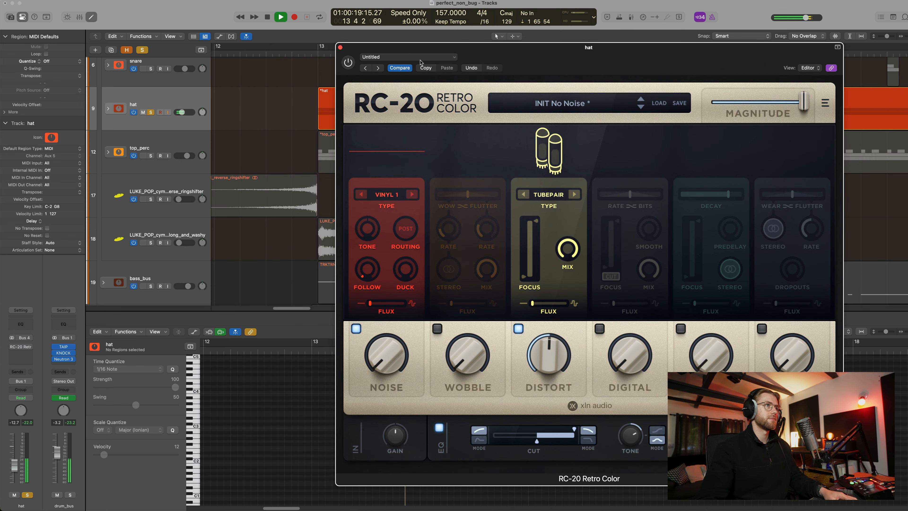
{"action": "key", "text": "space"}
{"action": "left_click", "coordinate": [347, 63]}
{"action": "key", "text": "space"}
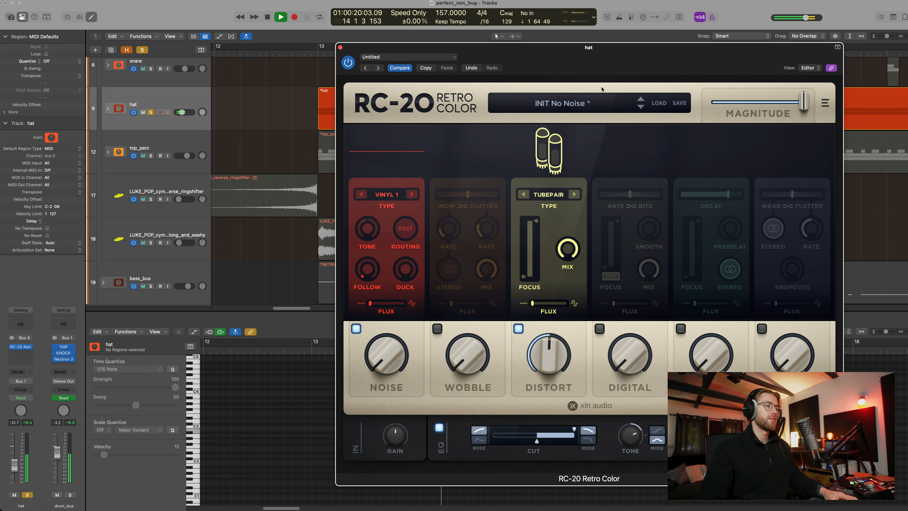
{"action": "key", "text": "space"}
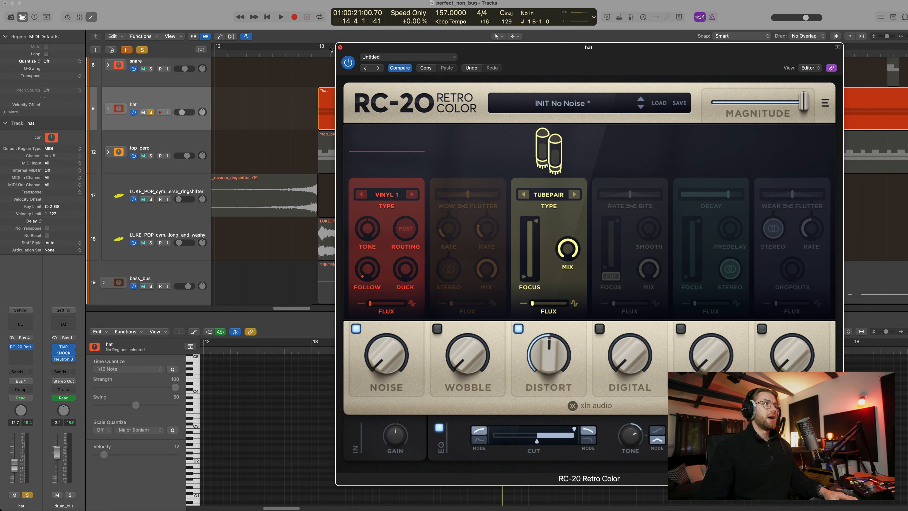
Close RC-20 Retro Color and remove the solo from the hat stack
{"action": "left_click", "coordinate": [339, 47]}
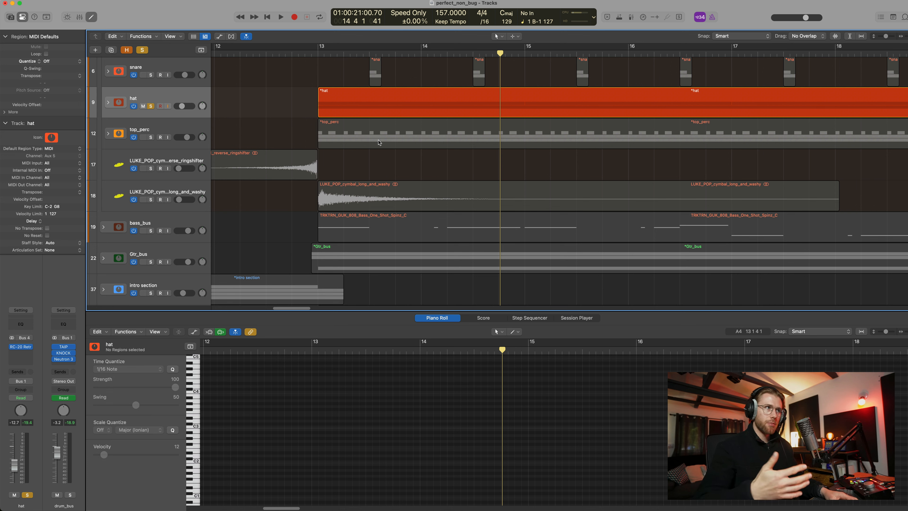
{"action": "left_click", "coordinate": [187, 124]}
{"action": "left_click", "coordinate": [151, 107]}
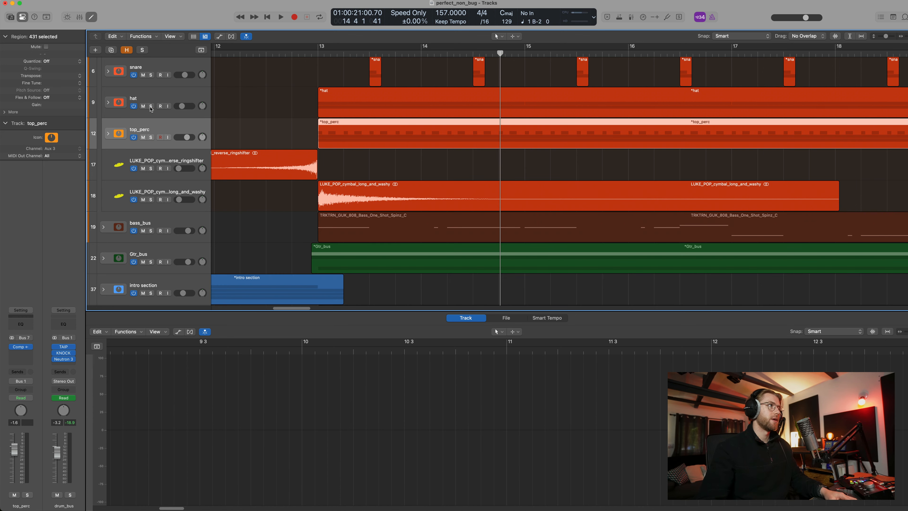
Expand the top_perc track stack to show its percussion layers and solo the stack
{"action": "left_click", "coordinate": [108, 134]}
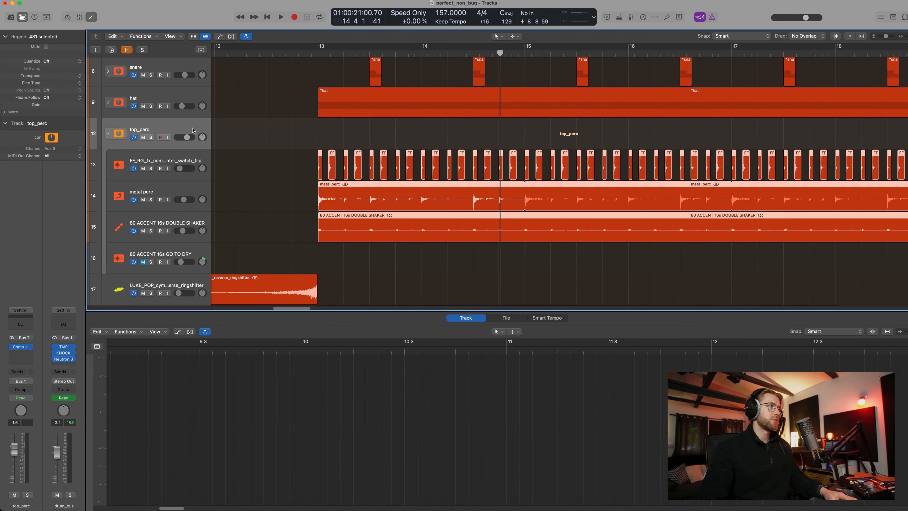
{"action": "key", "text": "super+Down"}
{"action": "key", "text": "s"}
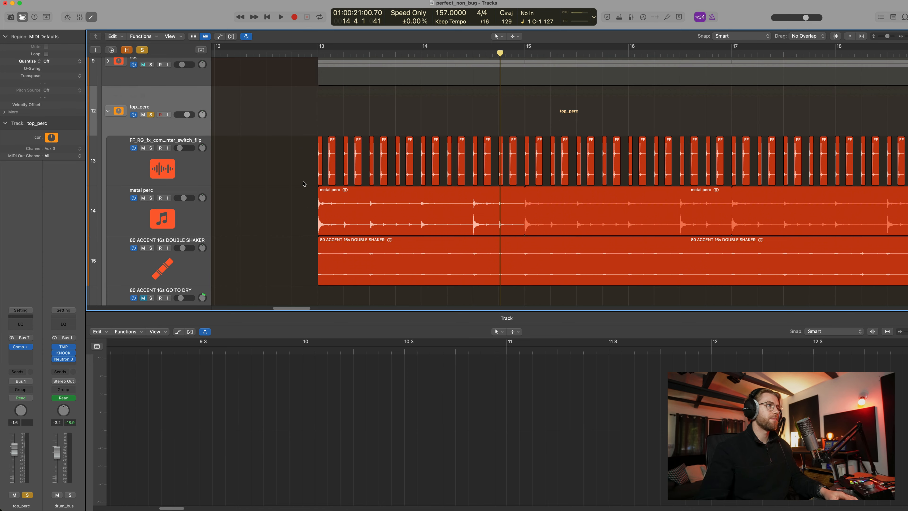
{"action": "scroll", "coordinate": [303, 184], "scroll_direction": "down", "scroll_amount": 4}
{"action": "scroll", "coordinate": [303, 183], "scroll_direction": "right", "scroll_amount": 2}
{"action": "scroll", "coordinate": [303, 184], "scroll_direction": "up", "scroll_amount": 1}
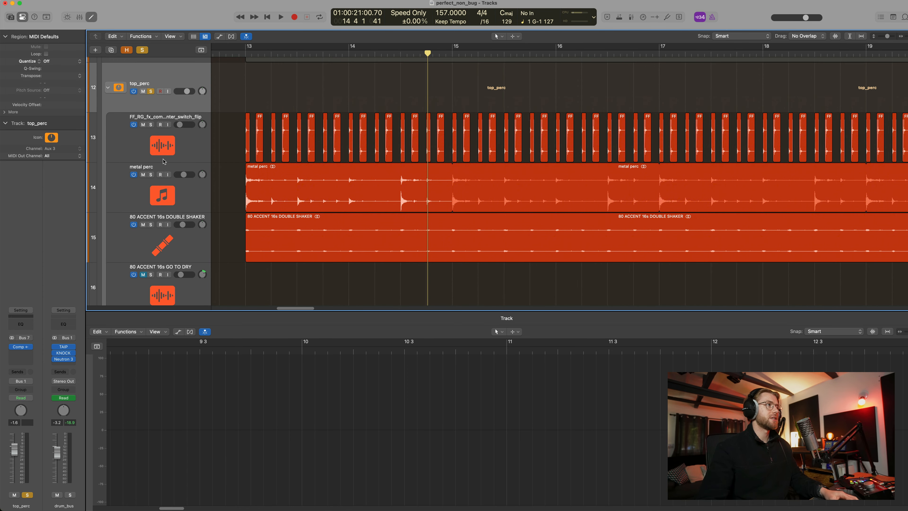
Move the solo from top_perc to its FF_RG_fx_command_center_switch_flip track and play that layer from bar 13
{"action": "left_click", "coordinate": [162, 150]}
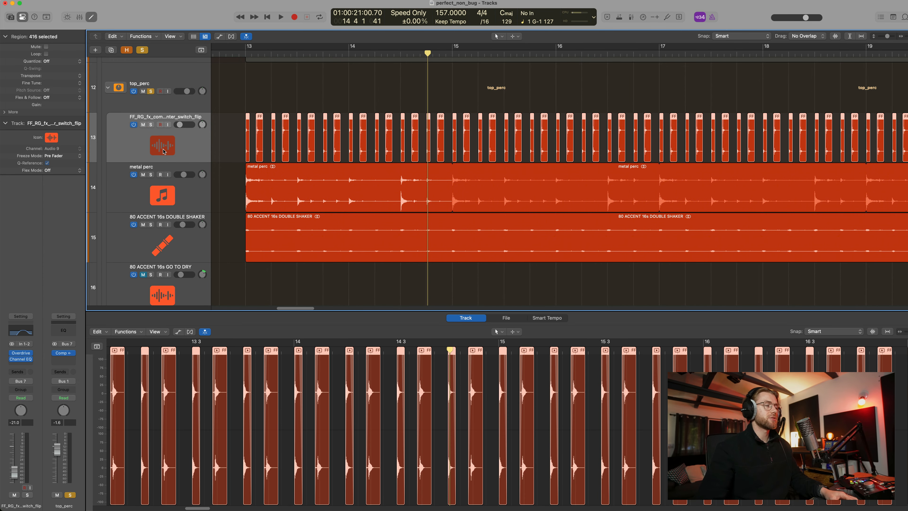
{"action": "left_click", "coordinate": [166, 195]}
{"action": "left_click", "coordinate": [179, 145]}
{"action": "key", "text": "s"}
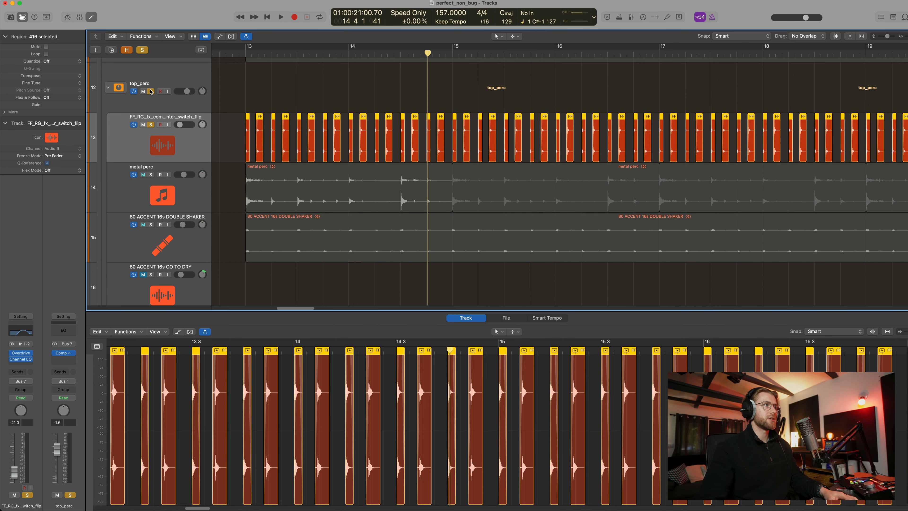
{"action": "scroll", "coordinate": [289, 153], "scroll_direction": "up", "scroll_amount": 3}
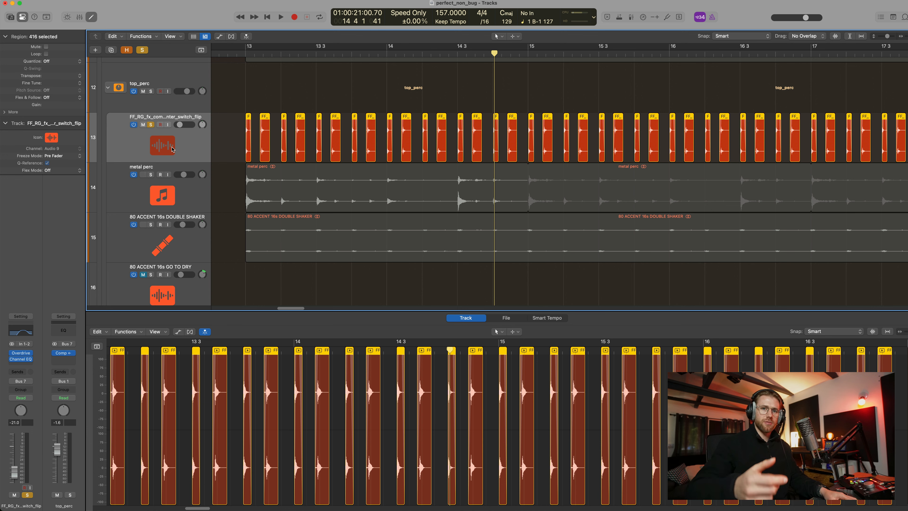
{"action": "key", "text": "space"}
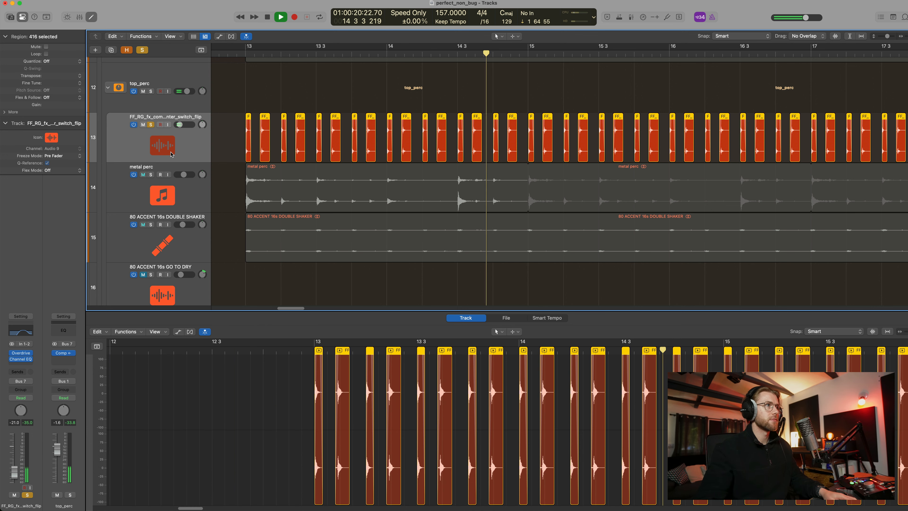
{"action": "key", "text": "space"}
Examine the fades on the first FF_RG_fx_command_center_switch_flip regions at bar 13 up close and play them back
{"action": "left_click_drag", "start_coordinate": [230, 96], "coordinate": [395, 179]}
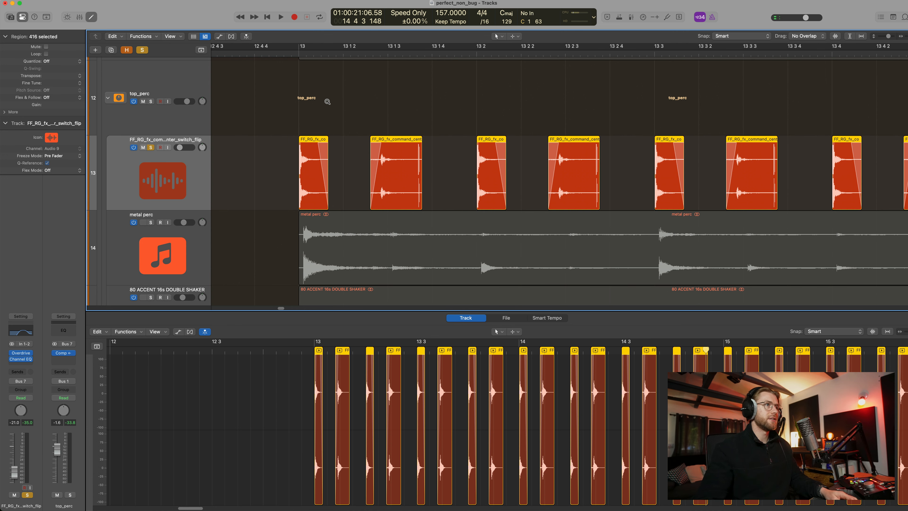
{"action": "left_click_drag", "start_coordinate": [327, 101], "coordinate": [377, 125]}
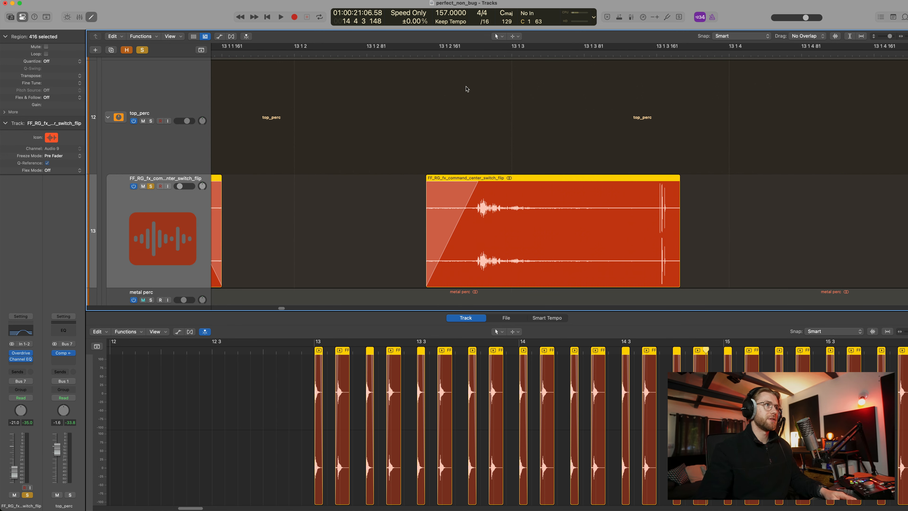
{"action": "left_click_drag", "start_coordinate": [451, 52], "coordinate": [475, 69]}
{"action": "key", "text": "space"}
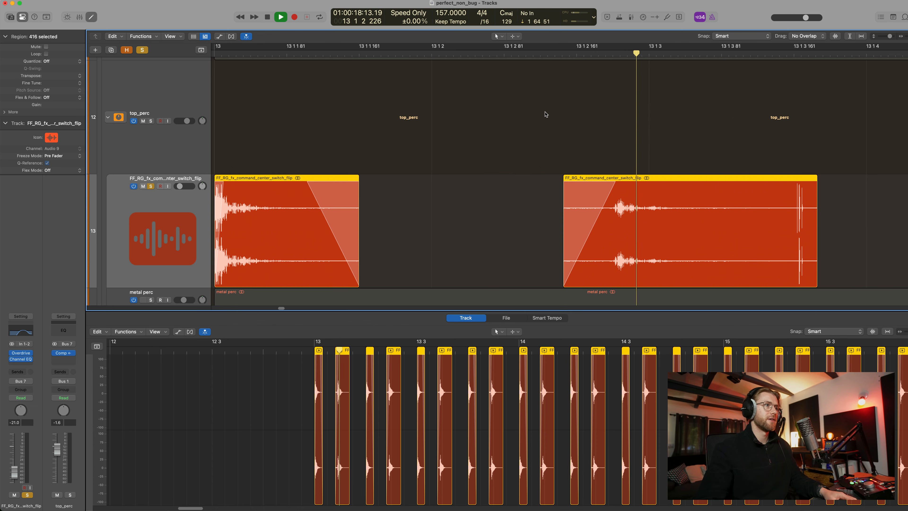
{"action": "key", "text": "space"}
{"action": "left_click", "coordinate": [512, 160], "text": "ctrl+alt"}
{"action": "left_click", "coordinate": [512, 160], "text": "ctrl+alt"}
{"action": "scroll", "coordinate": [286, 219], "scroll_direction": "right", "scroll_amount": 3}
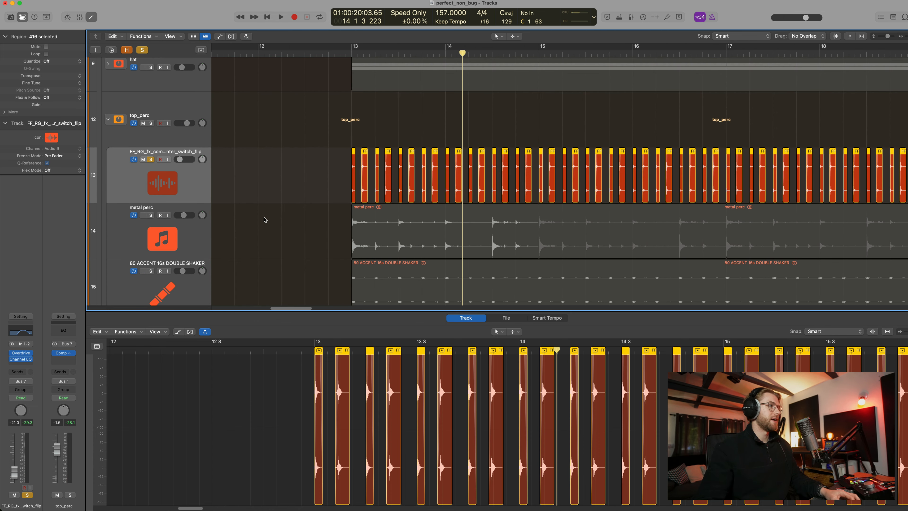
Move the solo to the metal perc track and play its loop from bar 13 to just before bar 17
{"action": "left_click", "coordinate": [169, 239]}
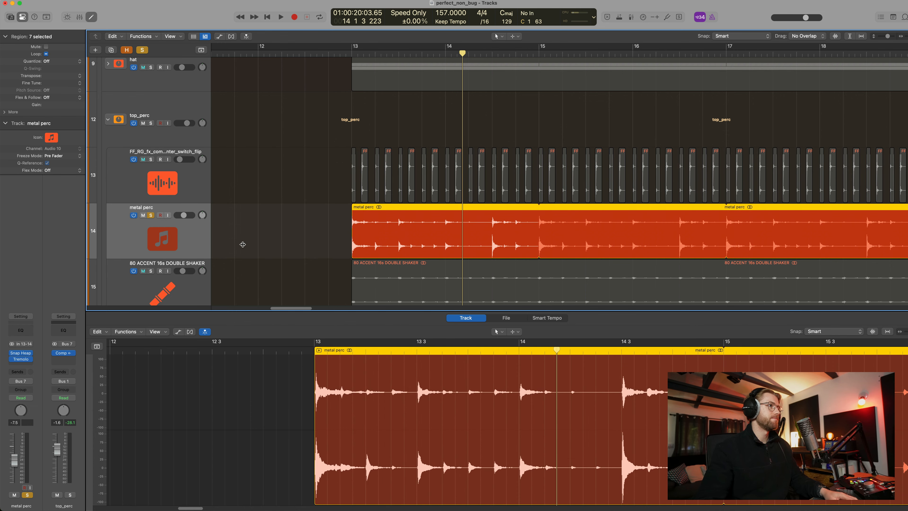
{"action": "key", "text": "shift+Return"}
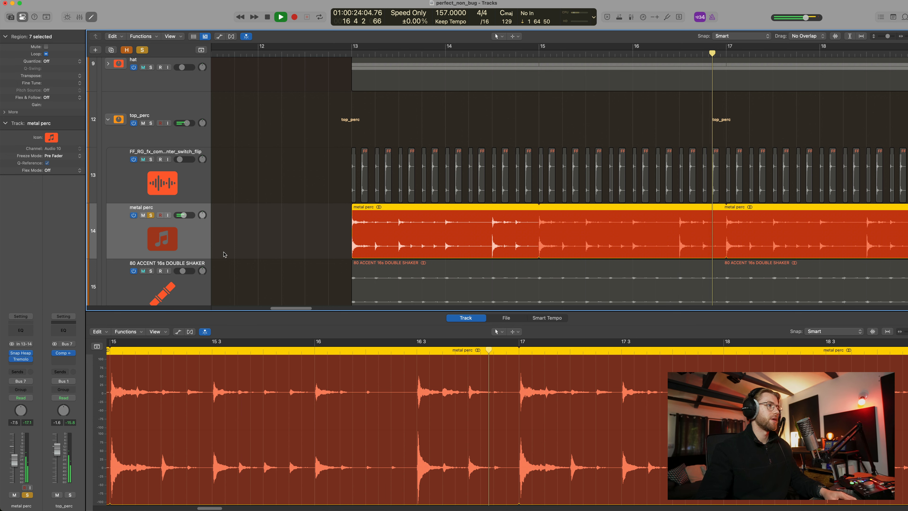
{"action": "key", "text": "space"}
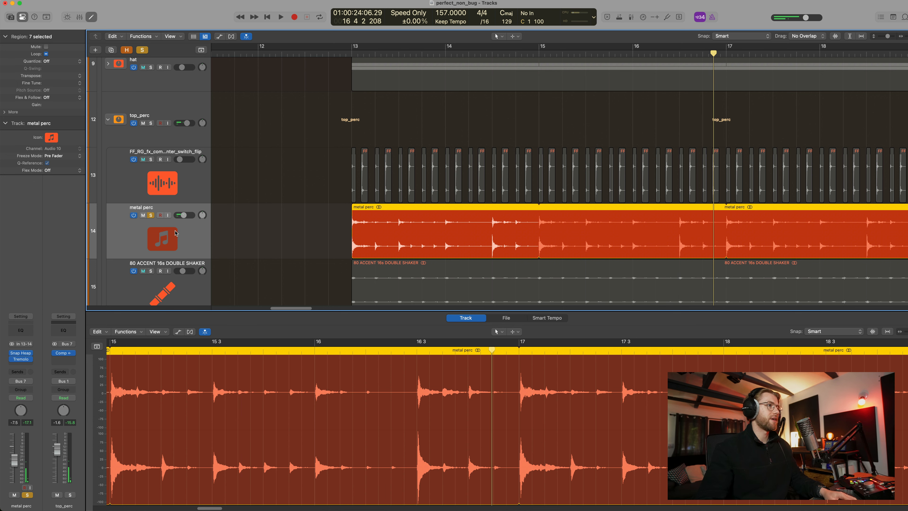
Move the solo from metal perc to 80 ACCENT 16s DOUBLE SHAKER and play the shaker from bar 13
{"action": "scroll", "coordinate": [192, 231], "scroll_direction": "down", "scroll_amount": 3}
{"action": "left_click", "coordinate": [160, 168]}
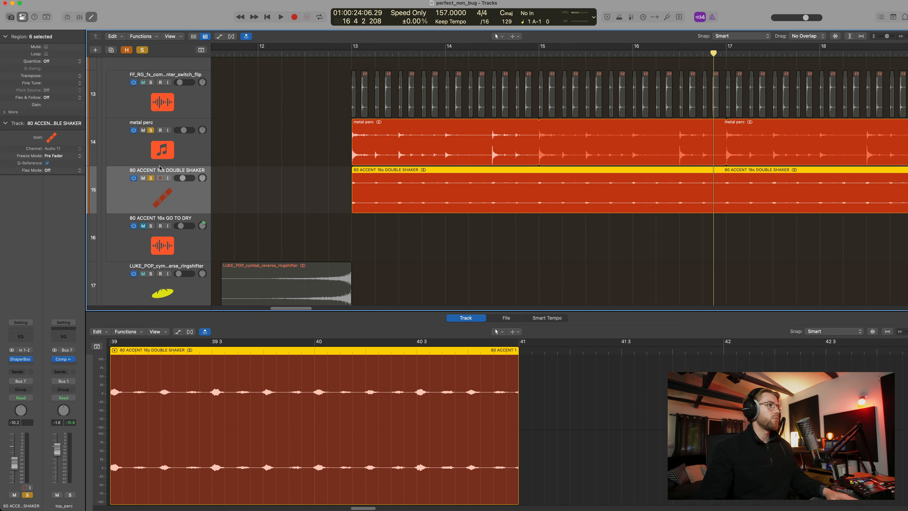
{"action": "left_click", "coordinate": [150, 130]}
{"action": "key", "text": "shift+Return"}
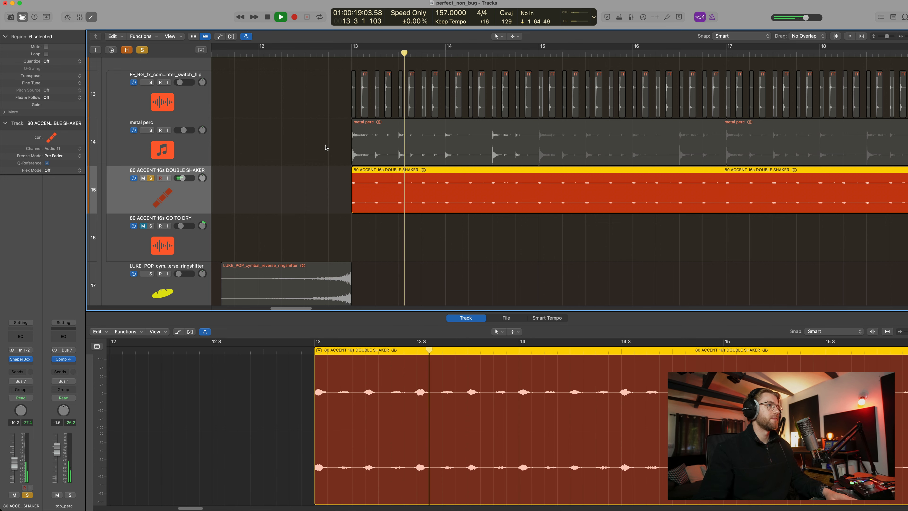
{"action": "scroll", "coordinate": [325, 147], "scroll_direction": "up", "scroll_amount": 2}
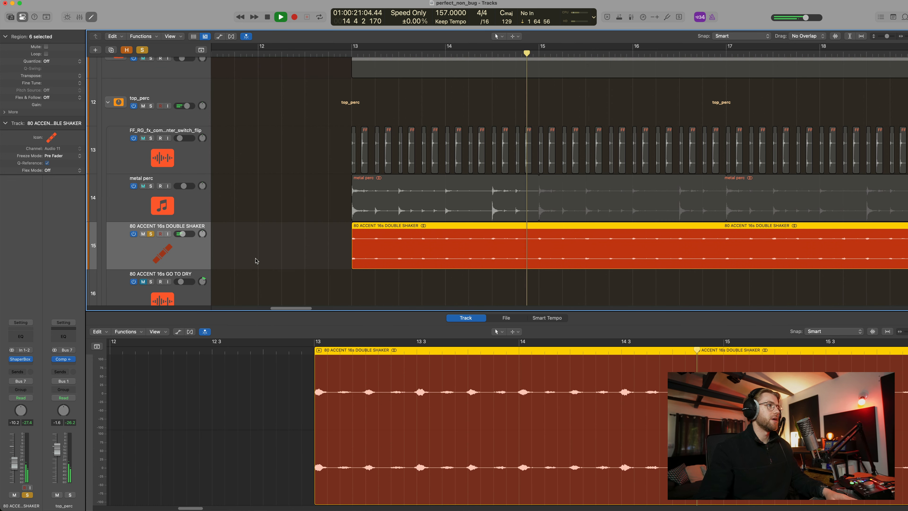
{"action": "key", "text": "space"}
Remove the solo from the double shaker and open the Overdrive plug-in on the FF_RG_fx_command_center_switch_flip track
{"action": "left_click", "coordinate": [150, 235]}
{"action": "left_click", "coordinate": [178, 161]}
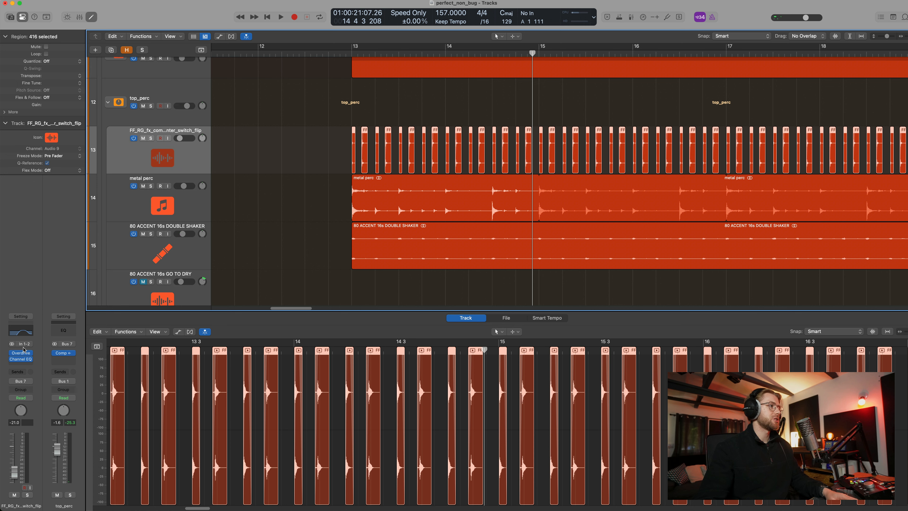
{"action": "left_click", "coordinate": [22, 354]}
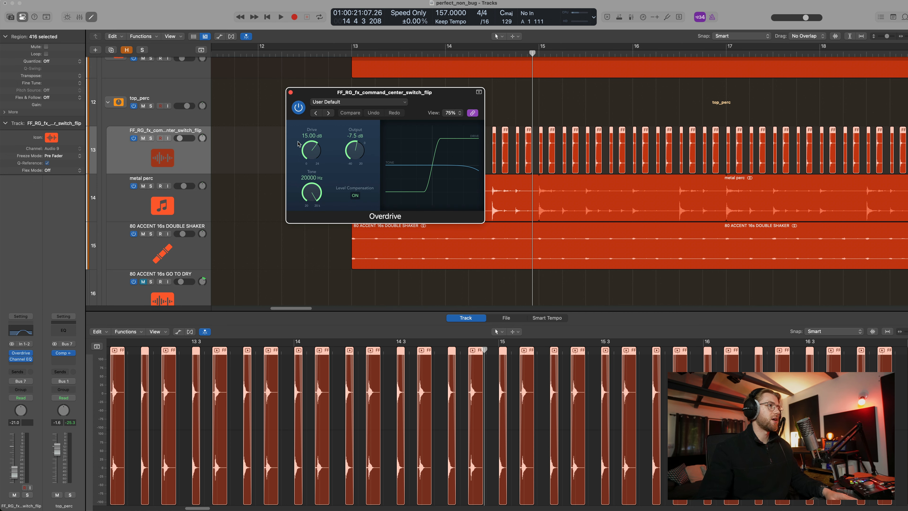
Close the Overdrive and examine the Channel EQ curve on the FF_RG_fx_command_center_switch_flip track
{"action": "left_click", "coordinate": [291, 92]}
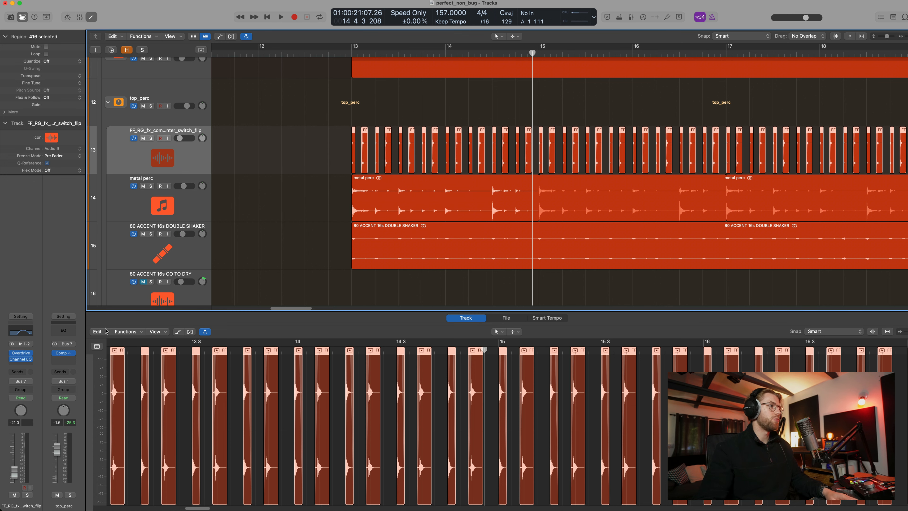
{"action": "left_click", "coordinate": [22, 362]}
{"action": "left_click", "coordinate": [5, 360]}
{"action": "left_click", "coordinate": [28, 359]}
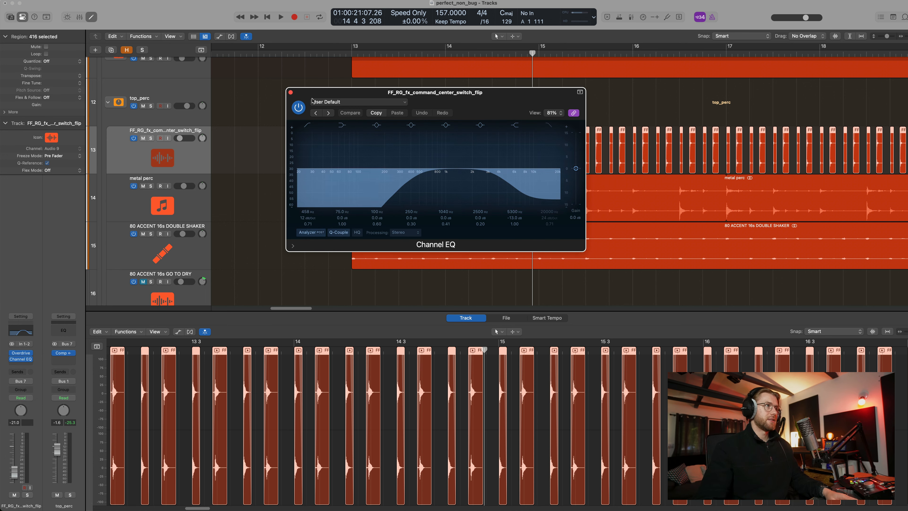
{"action": "left_click", "coordinate": [290, 93]}
Examine the Snap Heap modules in Serial Bus 1 and 2 on the metal perc track
{"action": "left_click", "coordinate": [165, 197]}
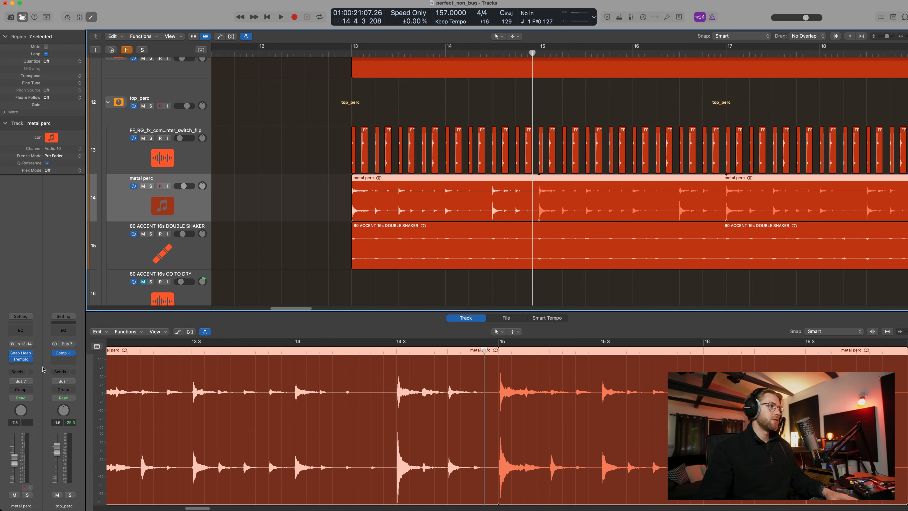
{"action": "left_click", "coordinate": [24, 355]}
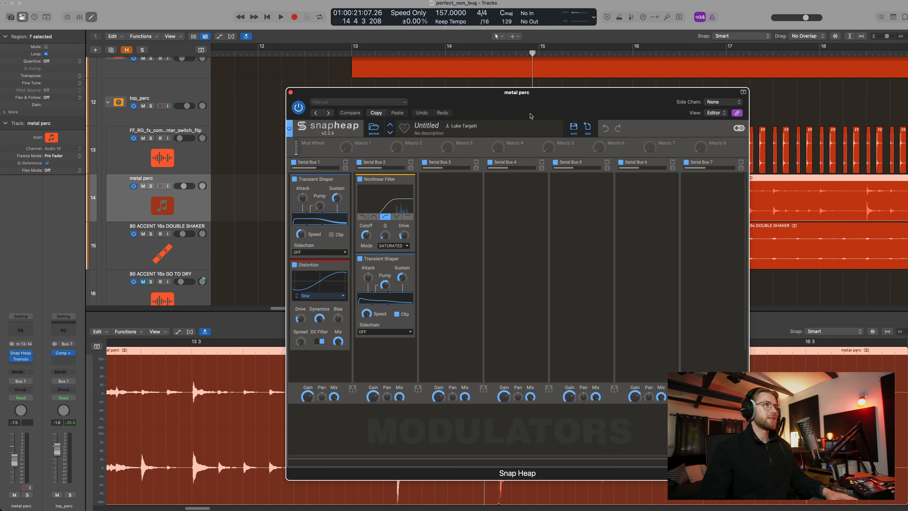
{"action": "left_click_drag", "start_coordinate": [530, 116], "coordinate": [541, 72]}
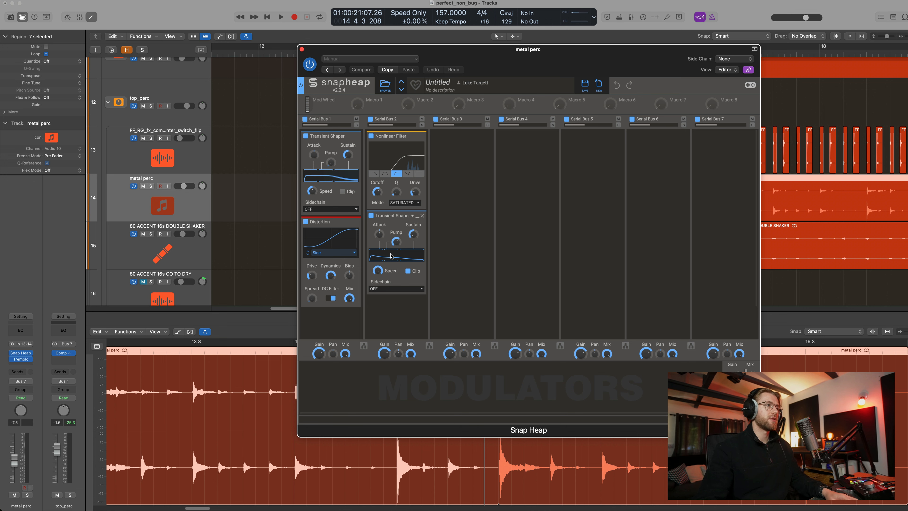
Solo metal perc and compare its loop with Snap Heap bypassed and enabled, leaving the plug-in enabled and closed
{"action": "key", "text": "s"}
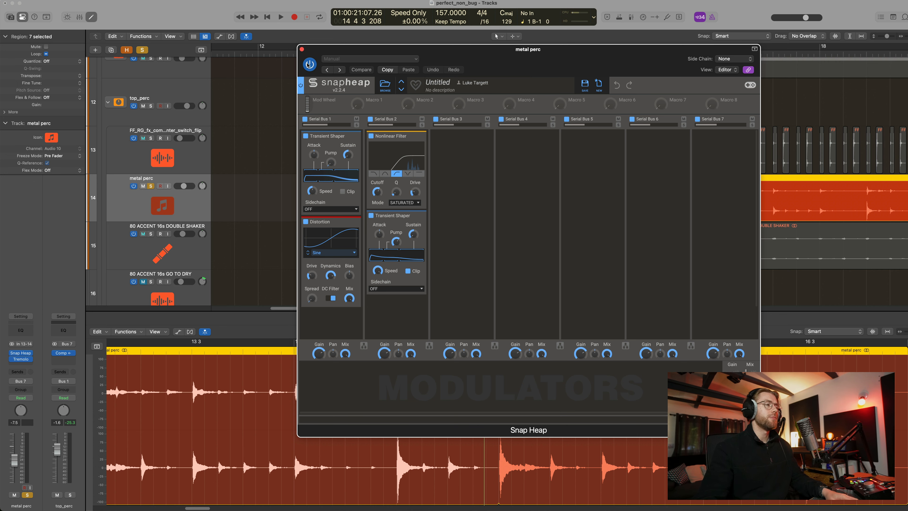
{"action": "key", "text": "space"}
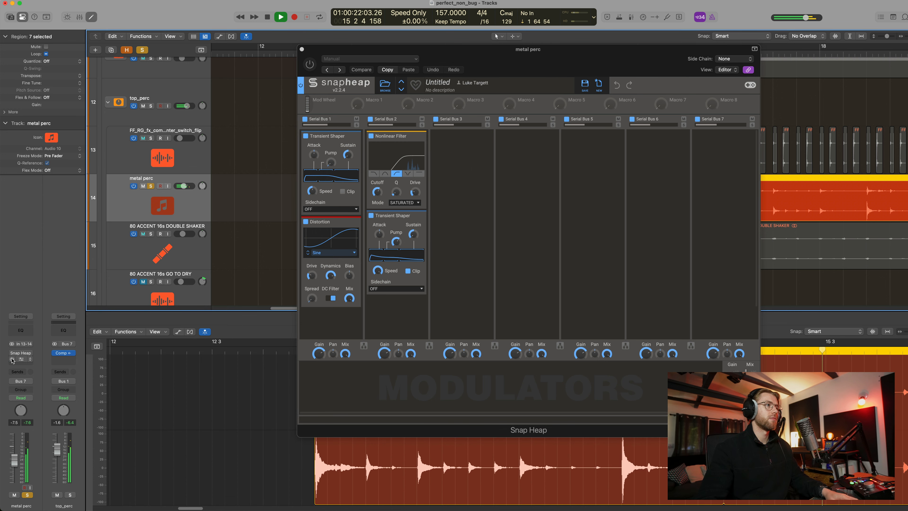
{"action": "key", "text": "space"}
{"action": "left_click", "coordinate": [310, 64]}
{"action": "key", "text": "space"}
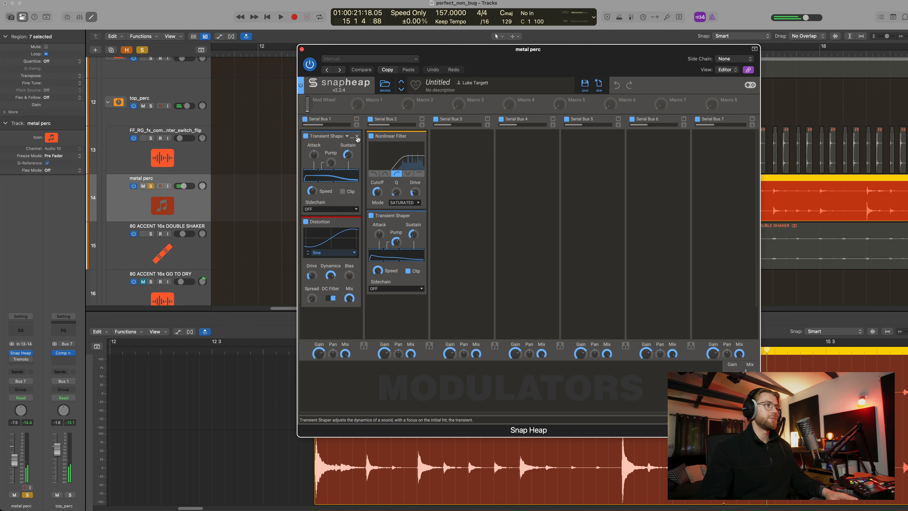
{"action": "key", "text": "space"}
{"action": "left_click", "coordinate": [301, 48]}
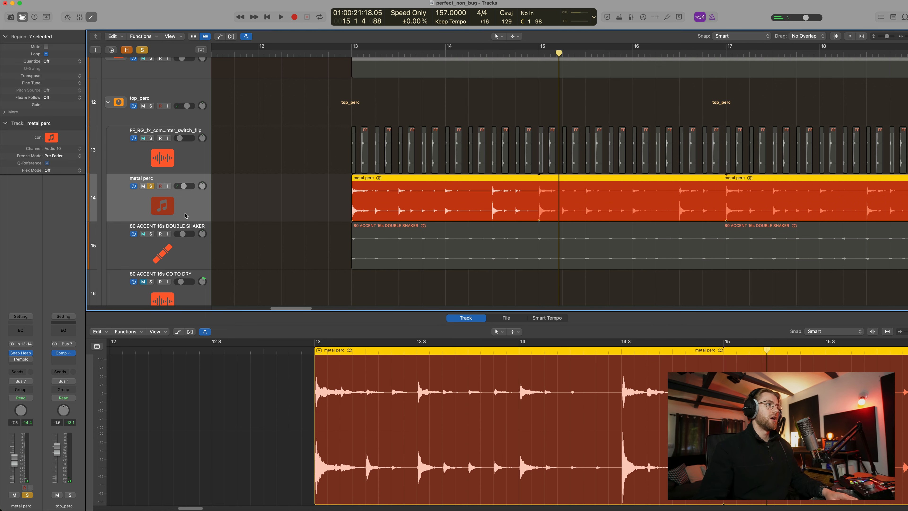
Examine the Tremolo plug-in on metal perc while playing the loop, and close it
{"action": "left_click", "coordinate": [21, 359]}
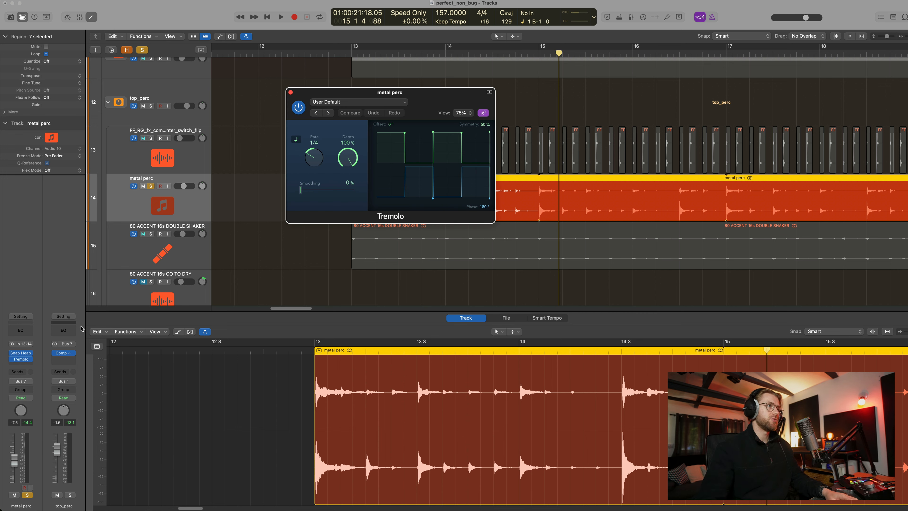
{"action": "key", "text": "space"}
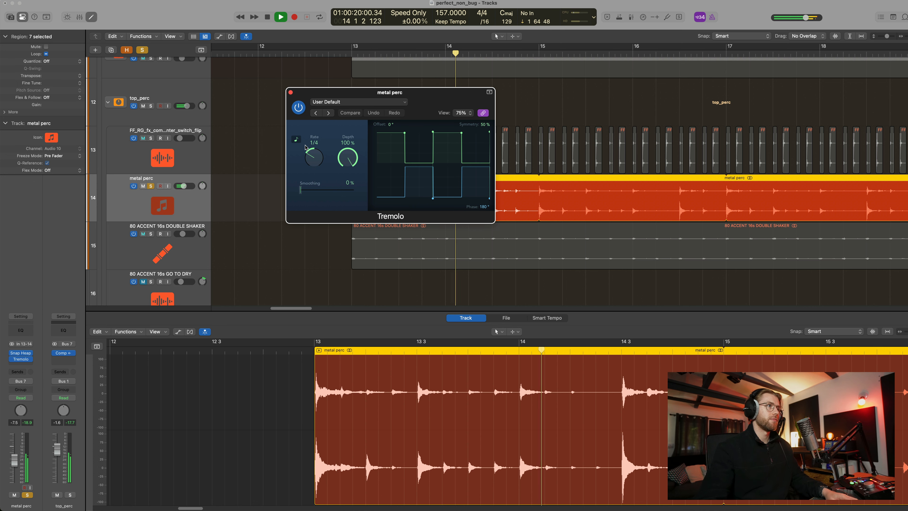
{"action": "key", "text": "space"}
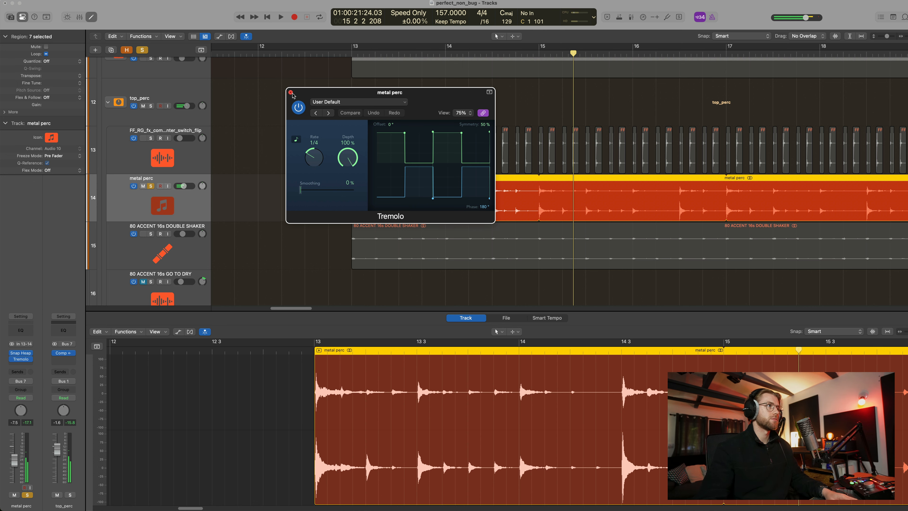
{"action": "left_click", "coordinate": [291, 92]}
Move the solo to 80 ACCENT 16s DOUBLE SHAKER and examine the Pan and Volume shapes in its ShaperBox 3
{"action": "left_click", "coordinate": [172, 243]}
{"action": "left_click", "coordinate": [151, 233]}
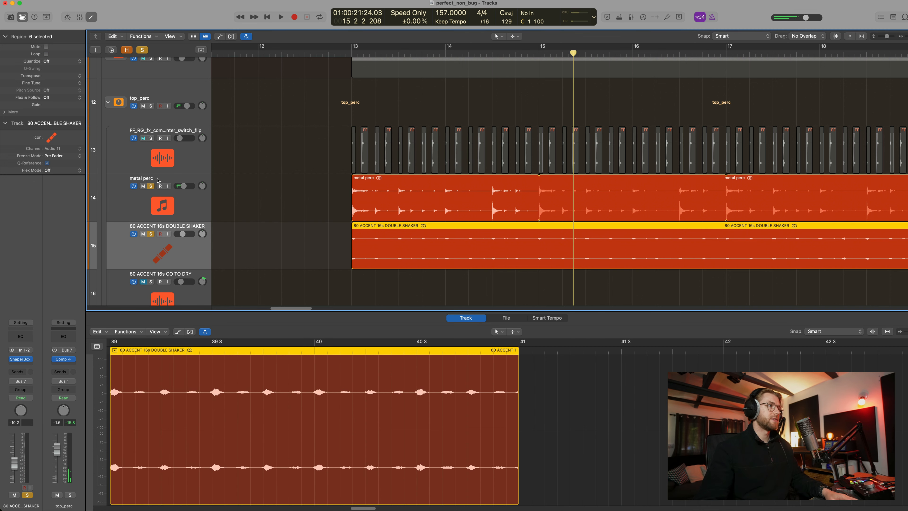
{"action": "left_click", "coordinate": [150, 187]}
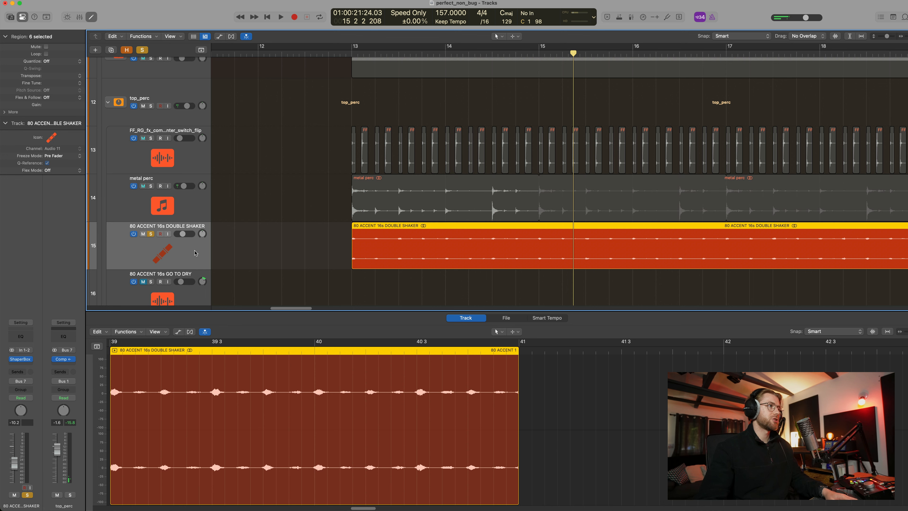
{"action": "left_click", "coordinate": [22, 359]}
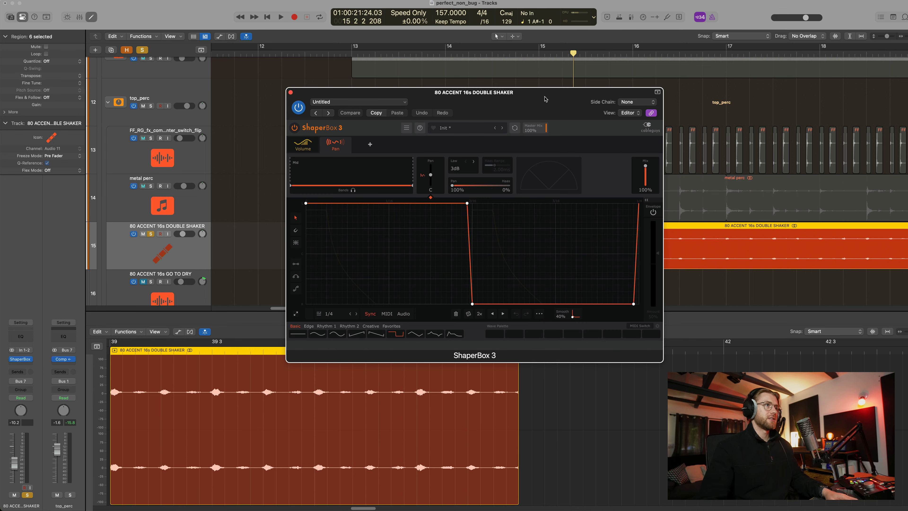
{"action": "left_click_drag", "start_coordinate": [544, 99], "coordinate": [581, 79]}
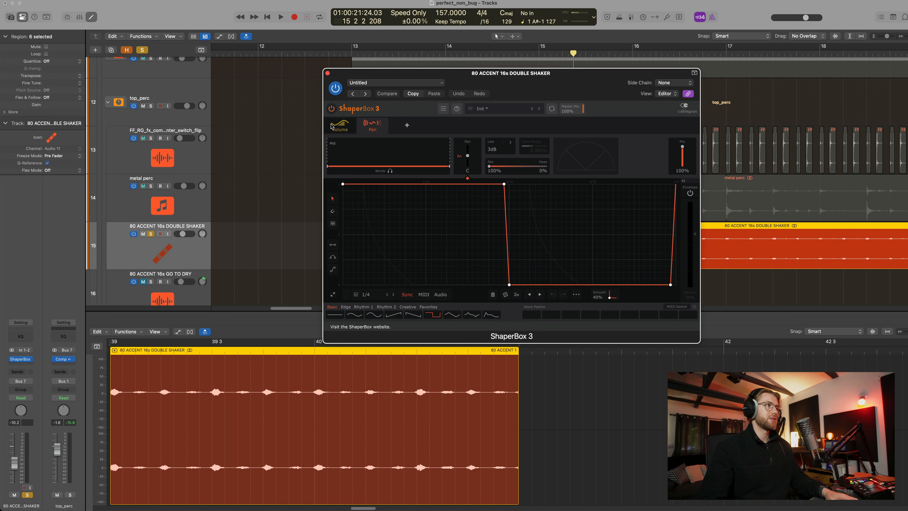
{"action": "left_click", "coordinate": [339, 125]}
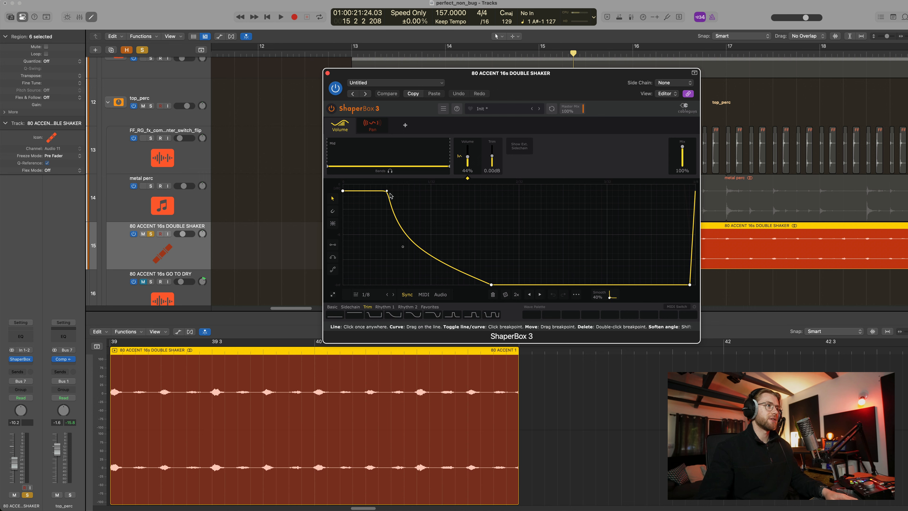
Play the double shaker with ShaperBox 3 enabled and bypassed to compare the volume shaping, and re-enable the plug-in
{"action": "mouse_move", "coordinate": [337, 127]}
{"action": "key", "text": "space"}
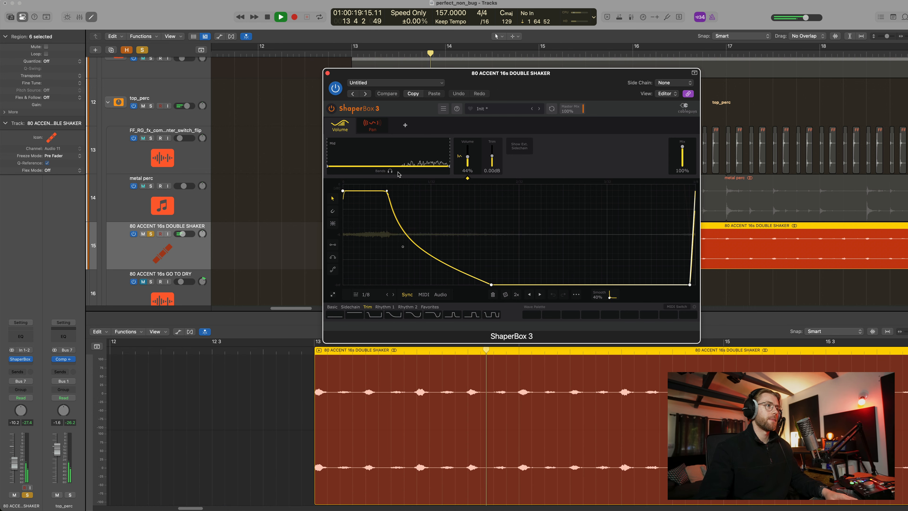
{"action": "key", "text": "space"}
{"action": "left_click", "coordinate": [336, 90]}
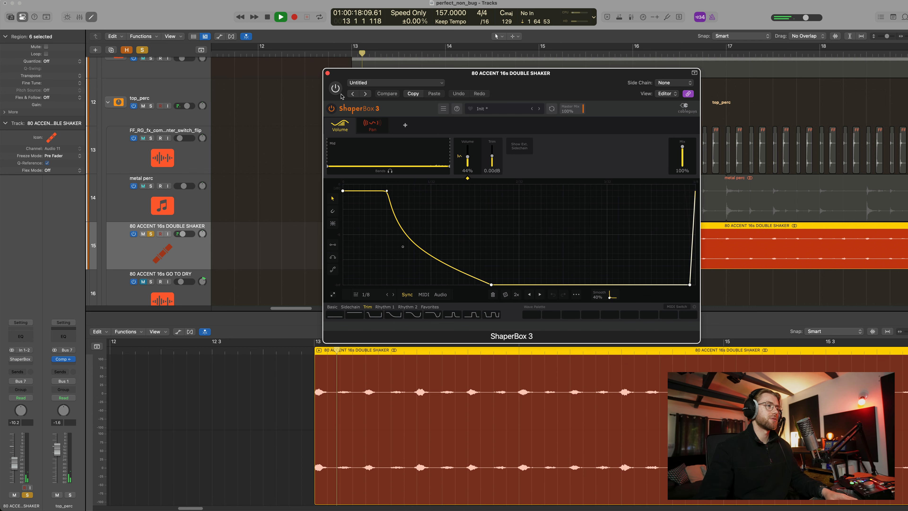
{"action": "key", "text": "space"}
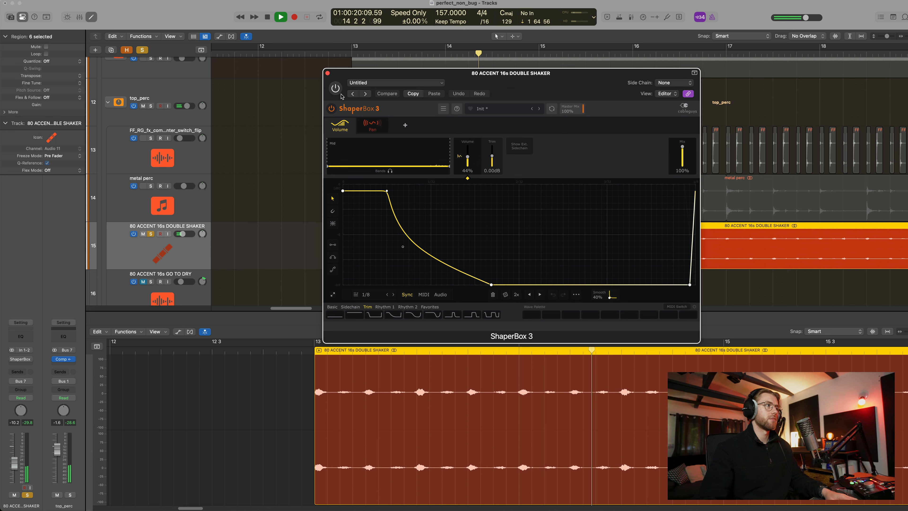
{"action": "key", "text": "space"}
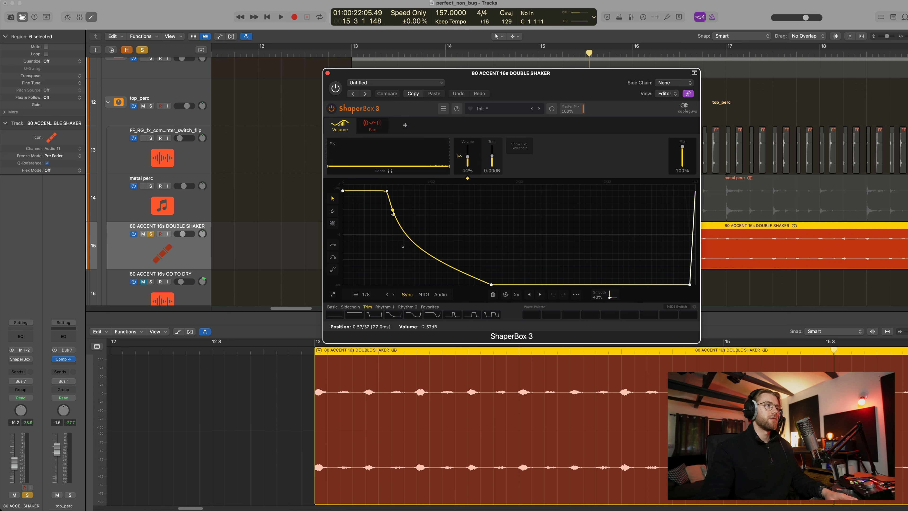
{"action": "left_click", "coordinate": [336, 90]}
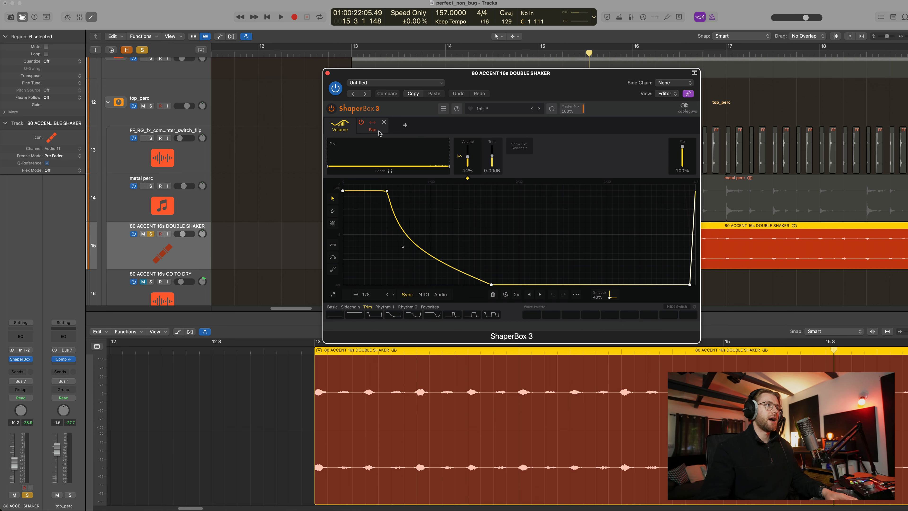
Play the double shaker while viewing the Pan shape in ShaperBox 3, and close the plug-in
{"action": "left_click", "coordinate": [372, 125]}
{"action": "key", "text": "space"}
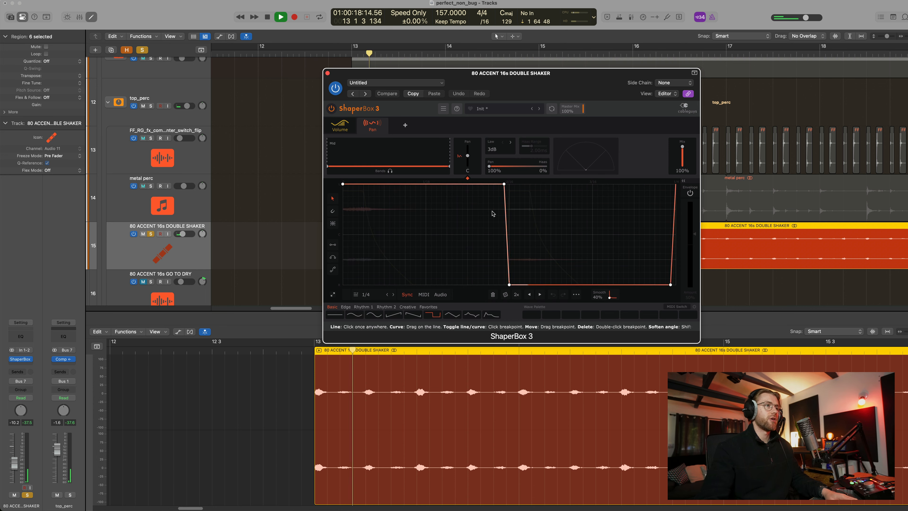
{"action": "key", "text": "space"}
{"action": "left_click", "coordinate": [327, 73]}
Remove the solo from the double shaker and examine the reverse and long washy cymbal regions around bar 13
{"action": "left_click", "coordinate": [405, 159], "text": "ctrl+alt"}
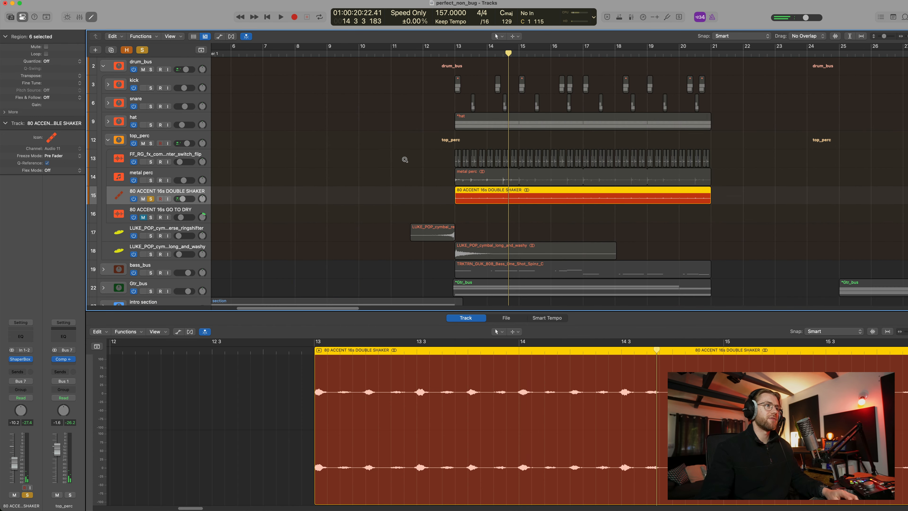
{"action": "left_click", "coordinate": [151, 199]}
{"action": "scroll", "coordinate": [345, 170], "scroll_direction": "down", "scroll_amount": 2}
{"action": "left_click_drag", "start_coordinate": [344, 170], "coordinate": [610, 259]}
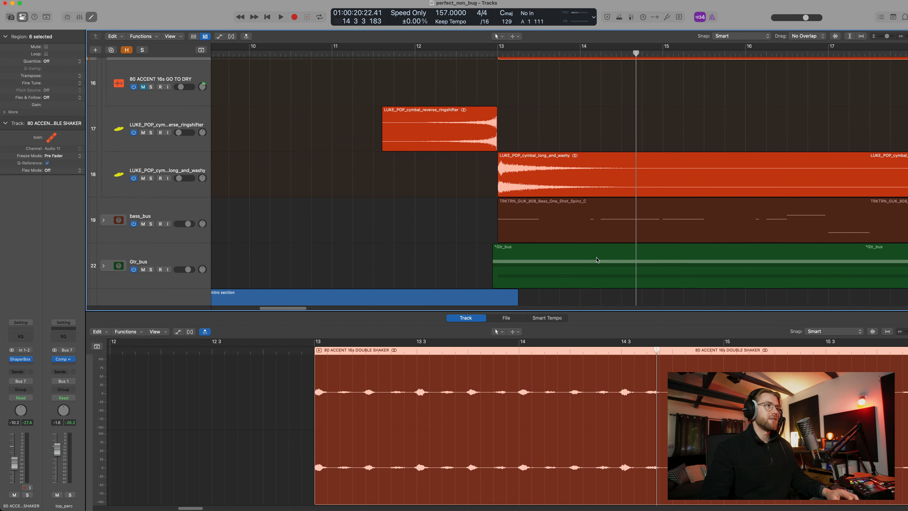
{"action": "scroll", "coordinate": [388, 183], "scroll_direction": "right", "scroll_amount": 3}
{"action": "left_click_drag", "start_coordinate": [377, 185], "coordinate": [503, 109]}
{"action": "left_click", "coordinate": [288, 133]}
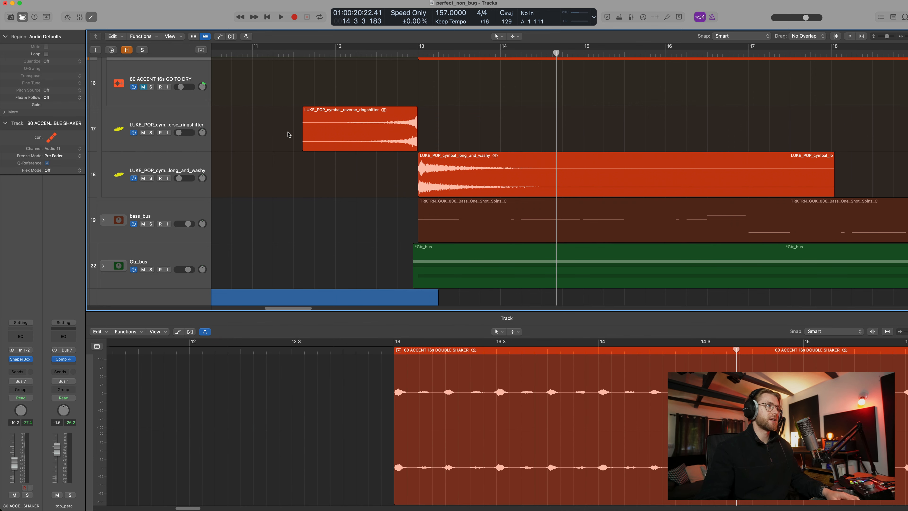
Solo the LUKE_POP_cymbal_long_and_washy track and play the cymbal from bar 13
{"action": "left_click", "coordinate": [170, 169]}
{"action": "key", "text": "s"}
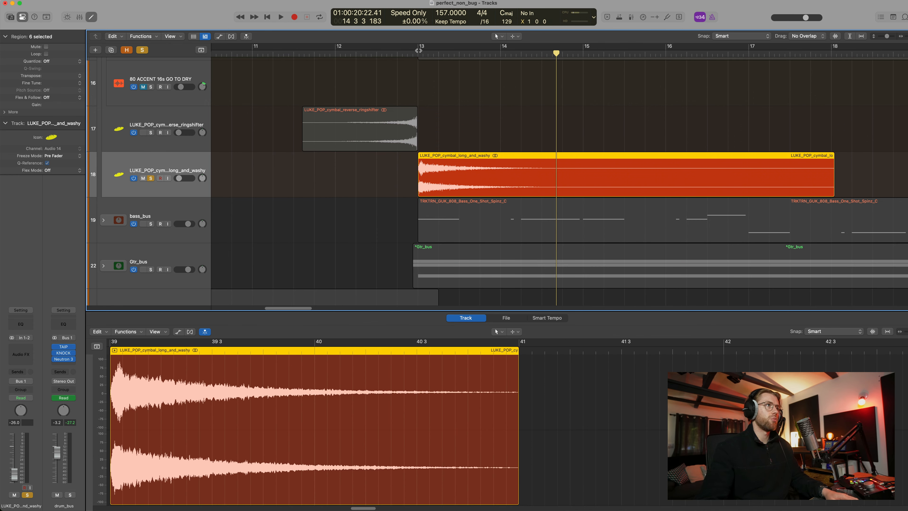
{"action": "left_click", "coordinate": [418, 50]}
{"action": "key", "text": "space"}
{"action": "key", "text": "space"}
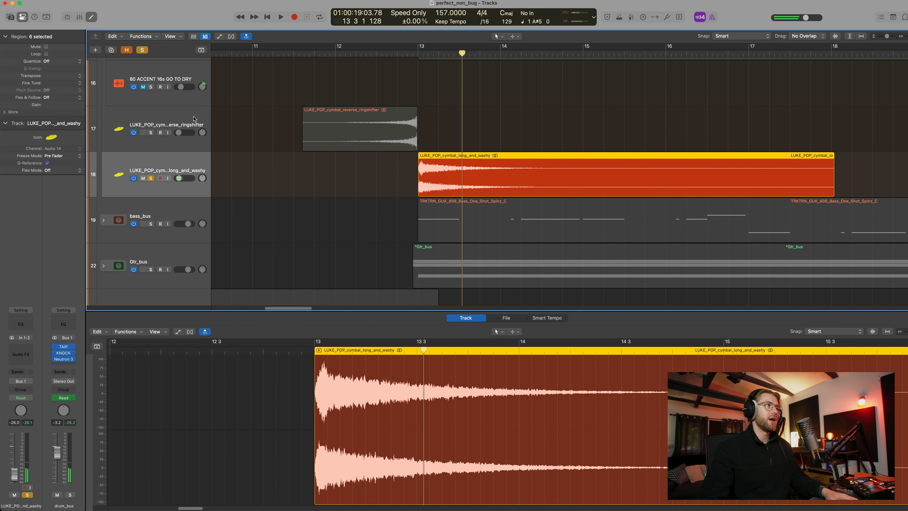
Add LUKE_POP_cymbal_reverse_ringshifter to the solo and play both cymbals from just after bar 12 into bar 13
{"action": "left_click", "coordinate": [193, 119]}
{"action": "key", "text": "s"}
{"action": "left_click", "coordinate": [353, 59]}
{"action": "left_click", "coordinate": [355, 56]}
{"action": "key", "text": "space"}
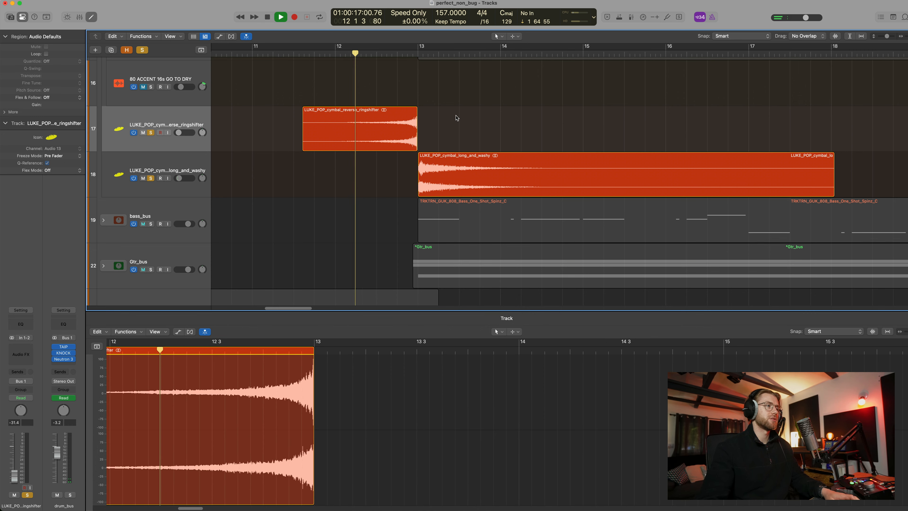
{"action": "key", "text": "space"}
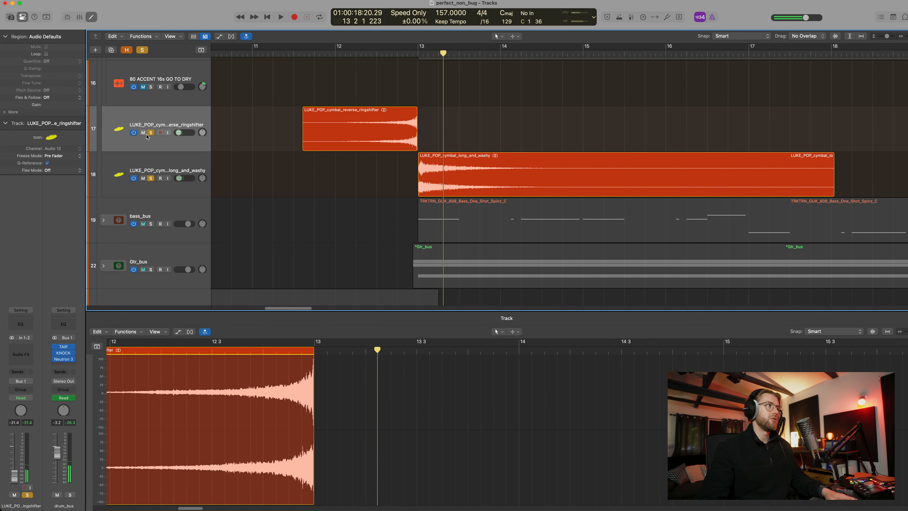
Clear the cymbal solos, collapse the top_perc stack, select drum_bus and return the playhead to Marker 1
{"action": "left_click", "coordinate": [150, 133]}
{"action": "key", "text": "z"}
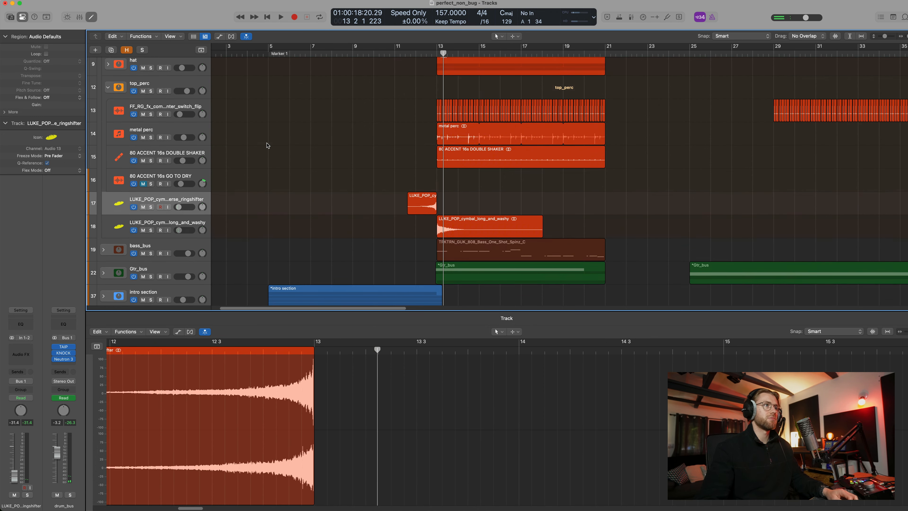
{"action": "scroll", "coordinate": [267, 145], "scroll_direction": "up", "scroll_amount": 4}
{"action": "key", "text": "super+Up"}
{"action": "left_click", "coordinate": [108, 131]}
{"action": "left_click", "coordinate": [189, 64]}
{"action": "key", "text": "alt+comma"}
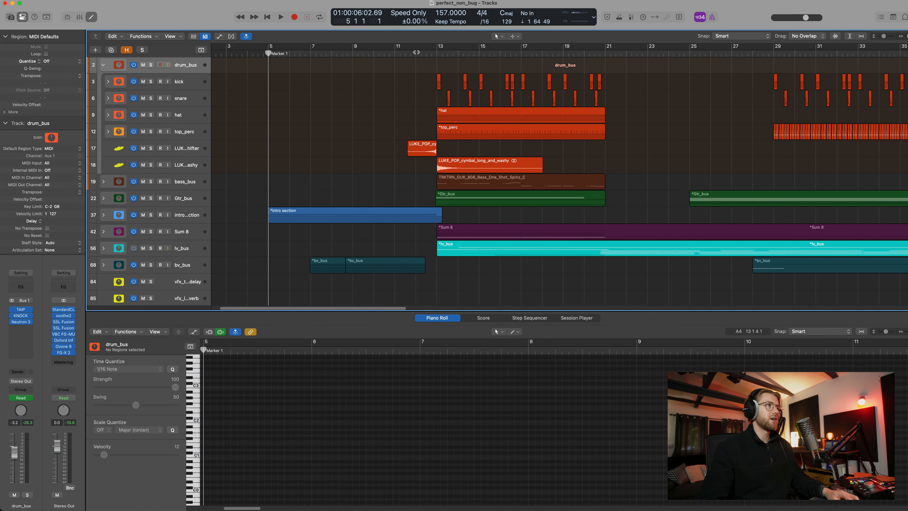
Set the cycle range from bar 13 to bar 21 over the drum section
{"action": "left_click_drag", "start_coordinate": [488, 90], "coordinate": [672, 215]}
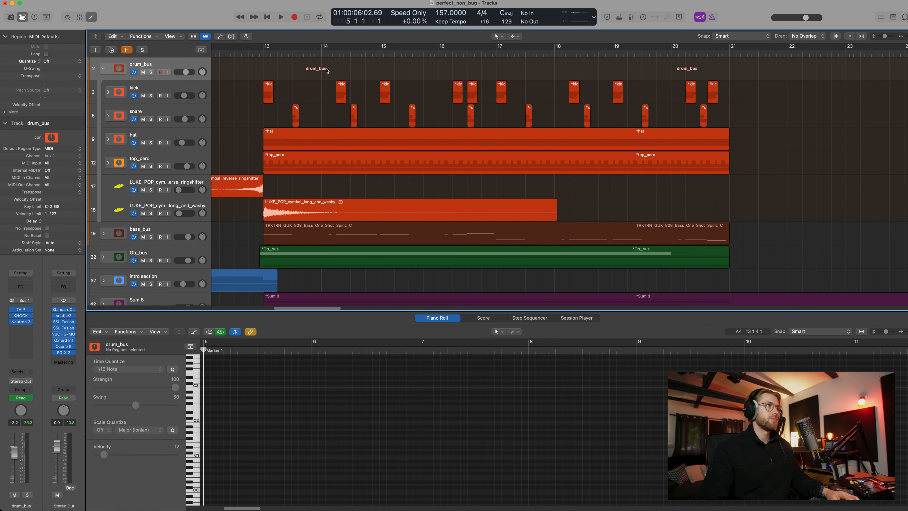
{"action": "left_click_drag", "start_coordinate": [263, 48], "coordinate": [685, 48]}
{"action": "left_click_drag", "start_coordinate": [685, 48], "coordinate": [728, 48]}
Solo drum_bus and examine its TAIP drive, glue, output and mix controls, plus the KNOCK plug-in's air setting
{"action": "left_click", "coordinate": [21, 309]}
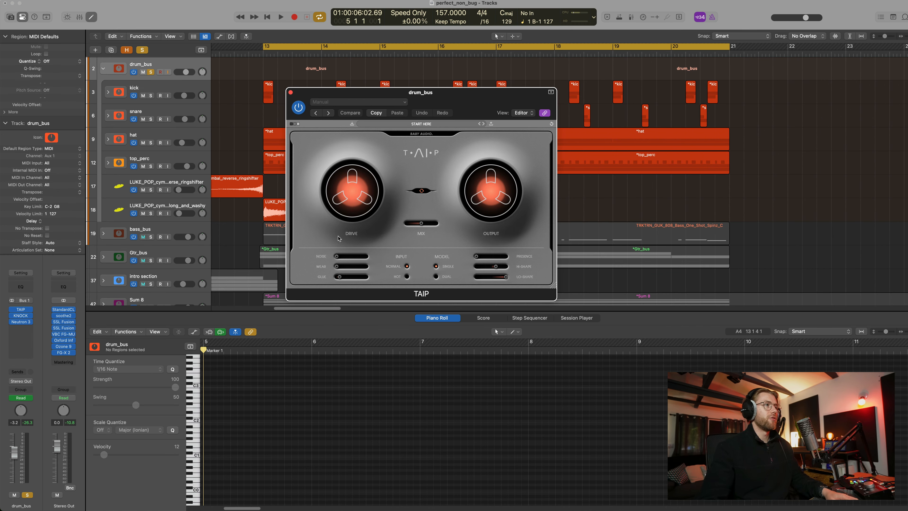
{"action": "left_click_drag", "start_coordinate": [358, 92], "coordinate": [457, 82]}
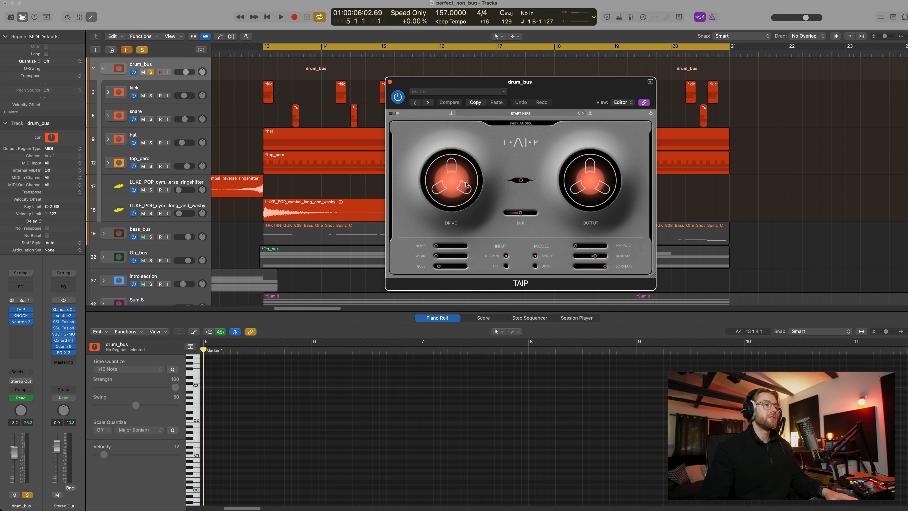
{"action": "mouse_move", "coordinate": [451, 186]}
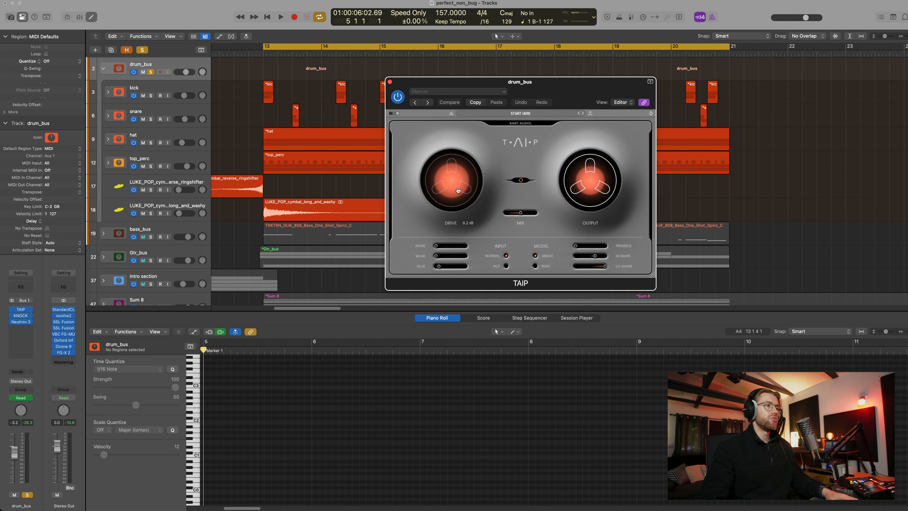
{"action": "mouse_move", "coordinate": [594, 262]}
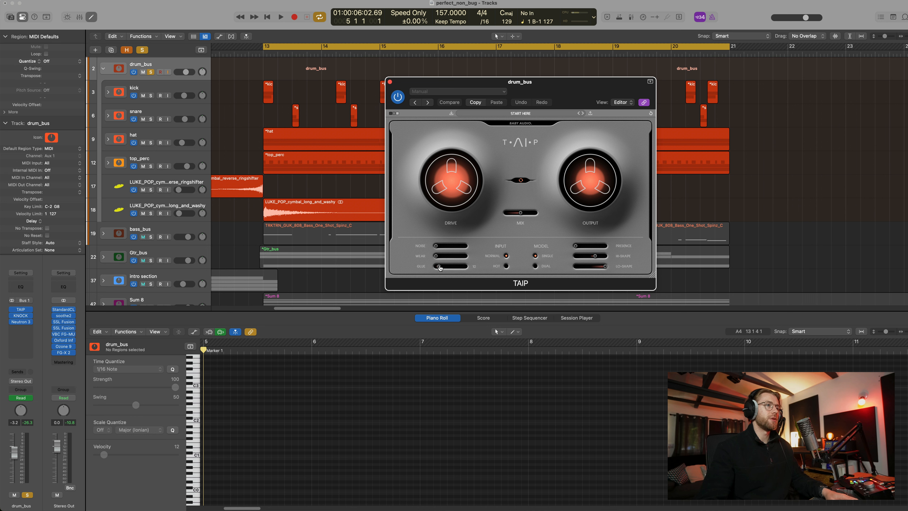
{"action": "mouse_move", "coordinate": [595, 175]}
{"action": "mouse_move", "coordinate": [519, 214]}
{"action": "left_click", "coordinate": [22, 316]}
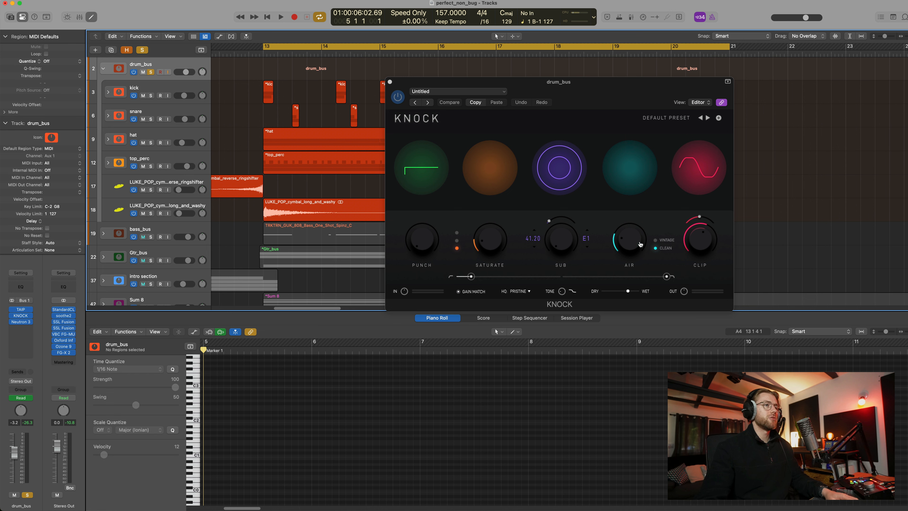
{"action": "left_click", "coordinate": [626, 247]}
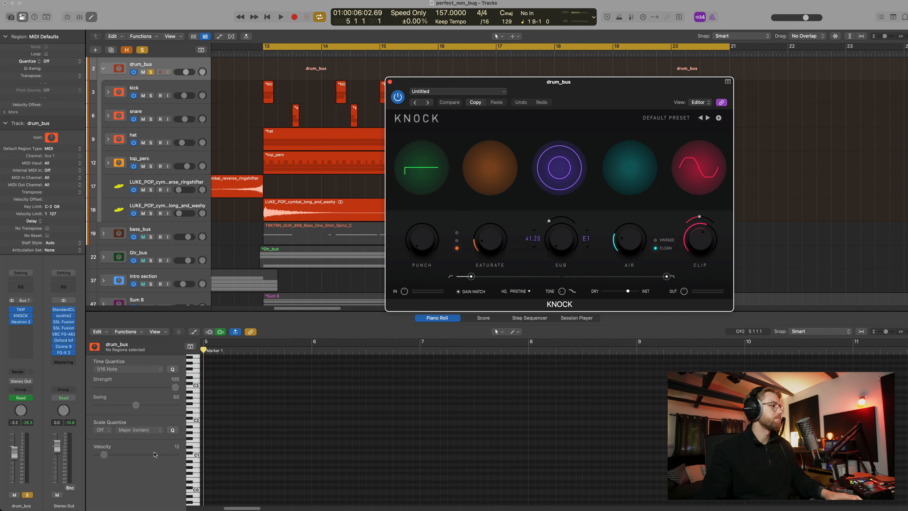
Open Neutron 3 on drum_bus and examine the Exciter settings of the low, mid and high bands
{"action": "left_click", "coordinate": [21, 321]}
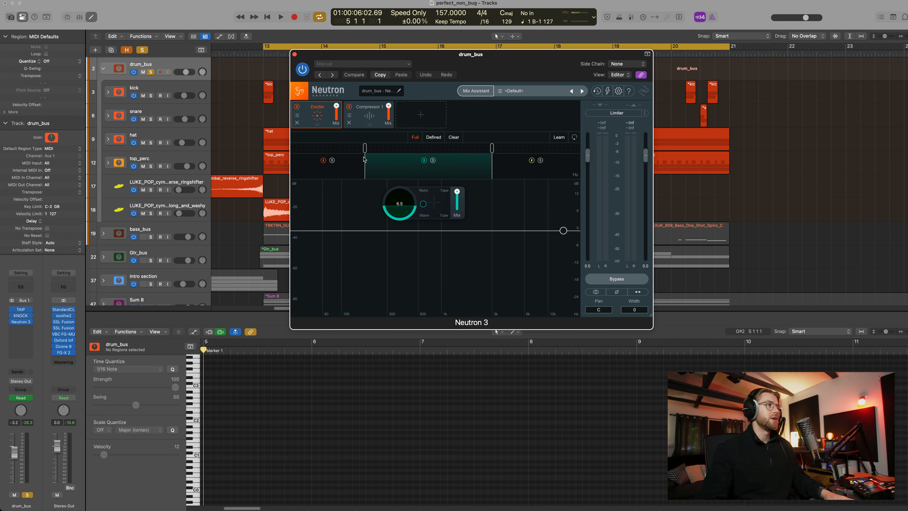
{"action": "left_click", "coordinate": [348, 166]}
{"action": "left_click", "coordinate": [538, 174]}
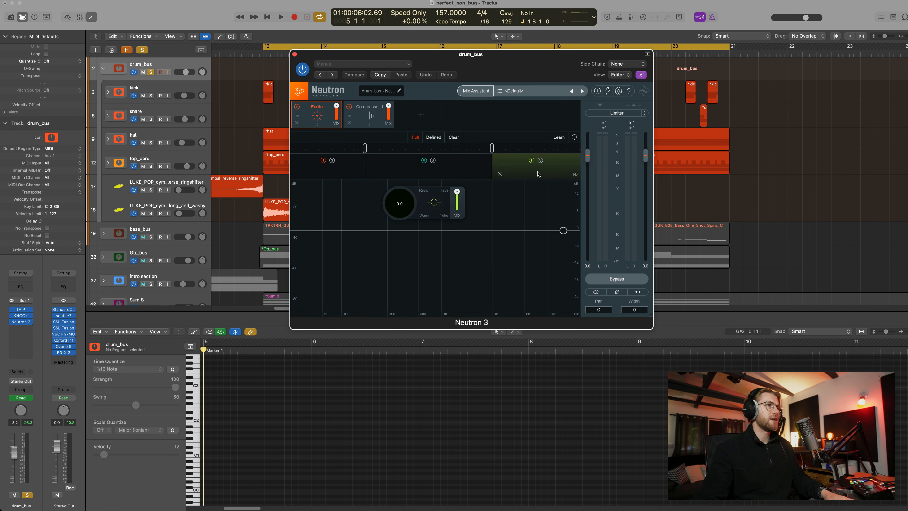
{"action": "left_click", "coordinate": [412, 173]}
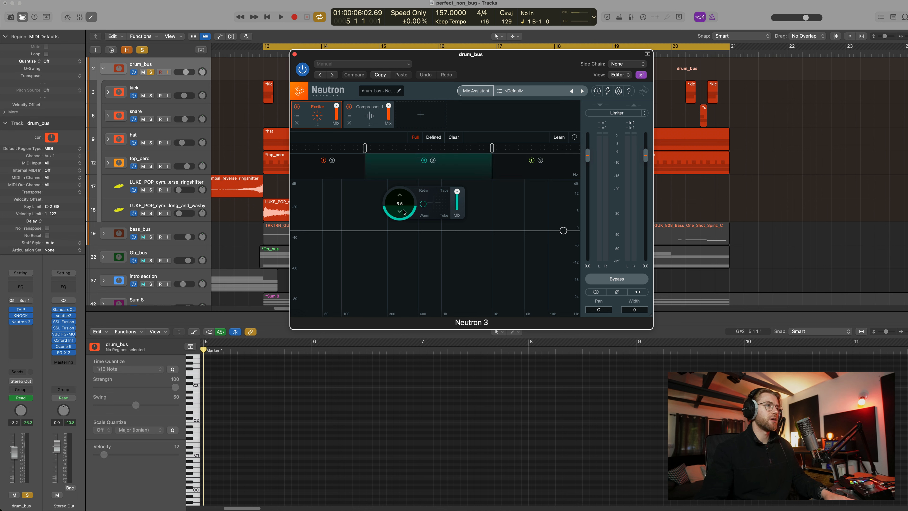
Show Neutron 3's Compressor 1 and play the drums from bar 13 while watching the low and high bands' gain reduction
{"action": "left_click", "coordinate": [377, 120]}
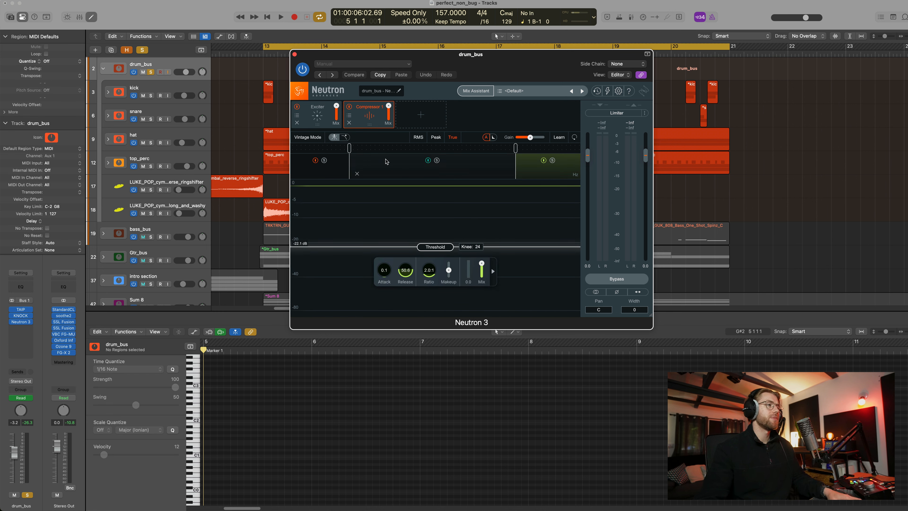
{"action": "left_click", "coordinate": [342, 176]}
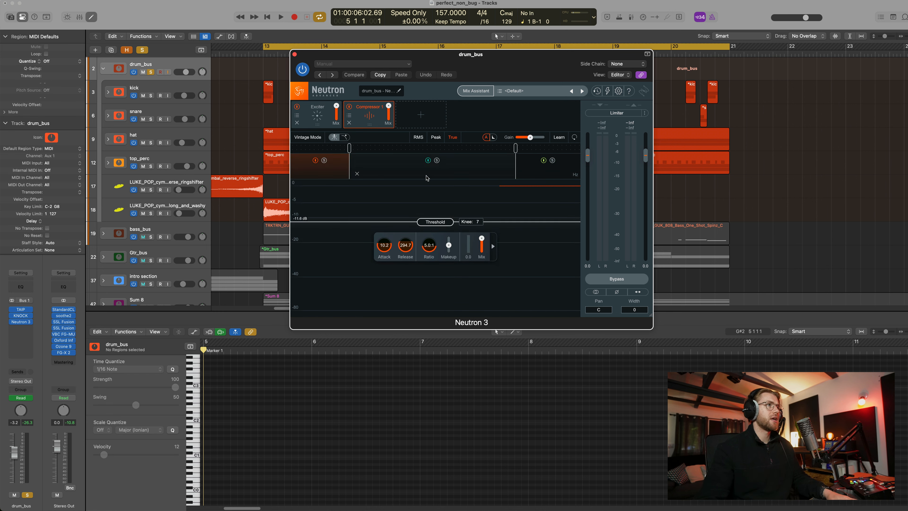
{"action": "key", "text": "space"}
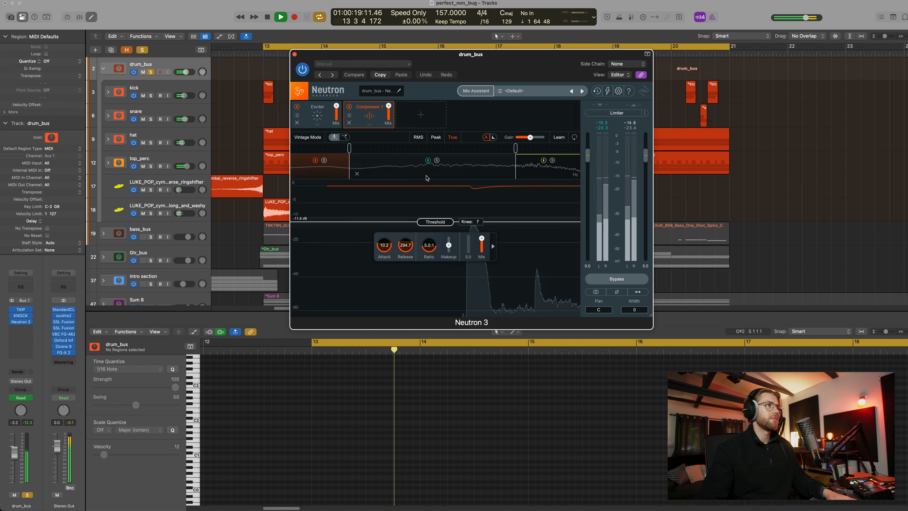
{"action": "left_click", "coordinate": [569, 170]}
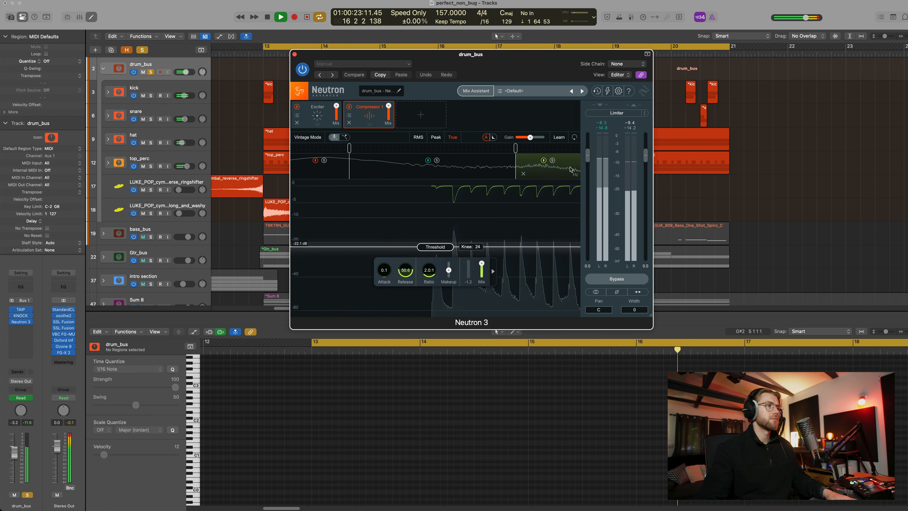
{"action": "key", "text": "space"}
Compare Compressor 1's attack, release and ratio across its frequency bands and briefly play the drums with the mid band displayed
{"action": "left_click", "coordinate": [508, 167]}
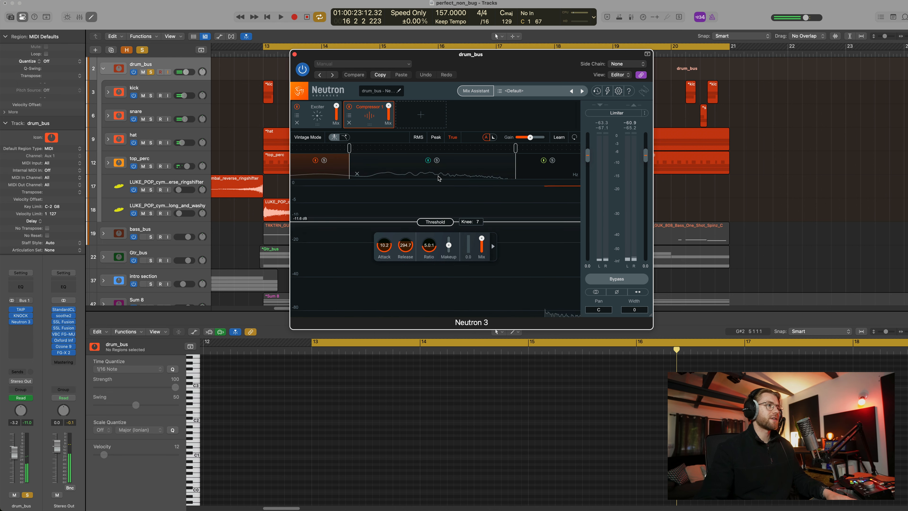
{"action": "left_click", "coordinate": [530, 172]}
{"action": "left_click", "coordinate": [326, 171]}
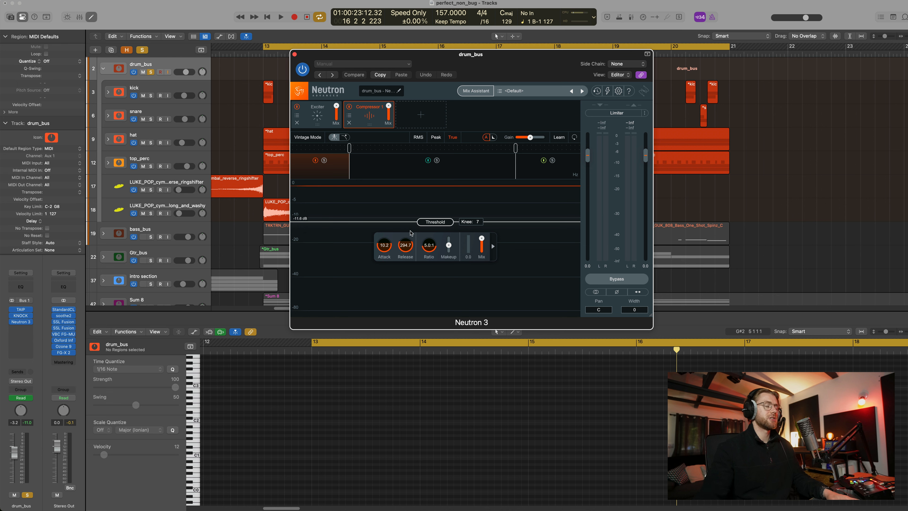
{"action": "left_click", "coordinate": [388, 171]}
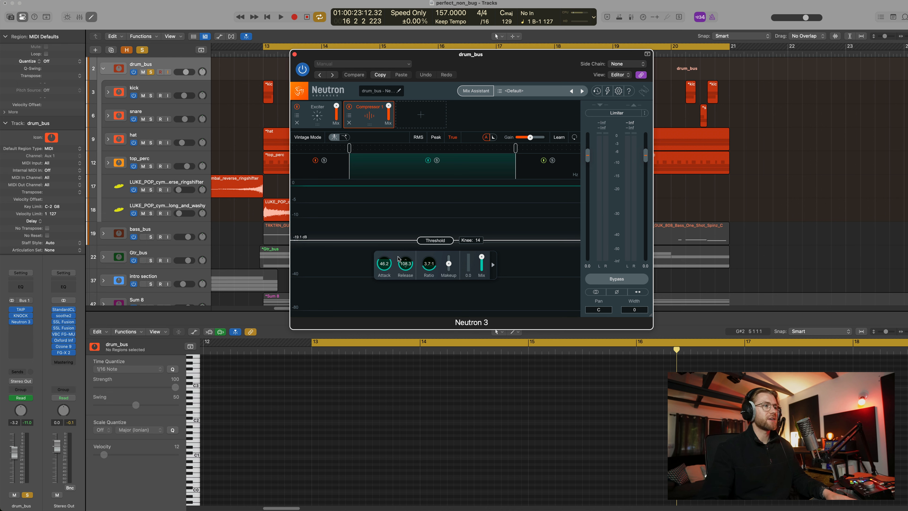
{"action": "key", "text": "space"}
{"action": "key", "text": "space"}
Set the high band's ratio in Compressor 1 to 2.2:1 and close Neutron 3
{"action": "left_click", "coordinate": [548, 175]}
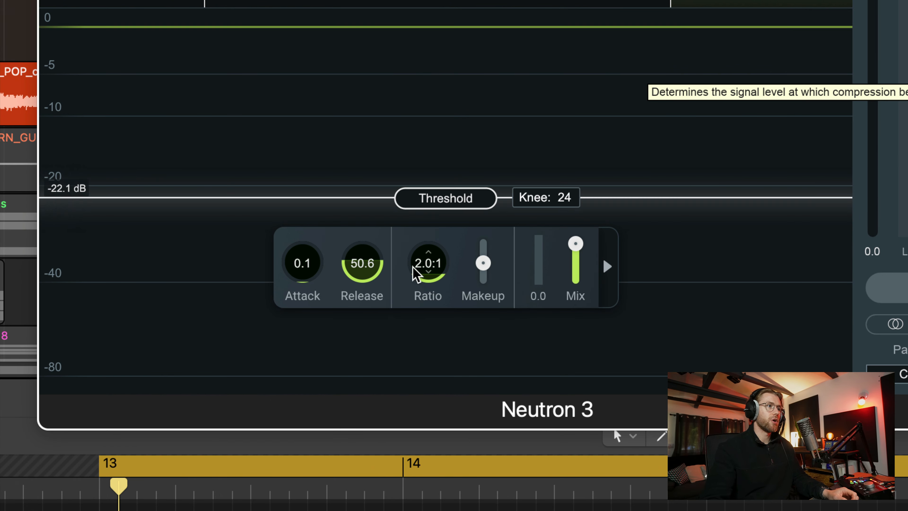
{"action": "left_click_drag", "start_coordinate": [424, 273], "coordinate": [425, 272]}
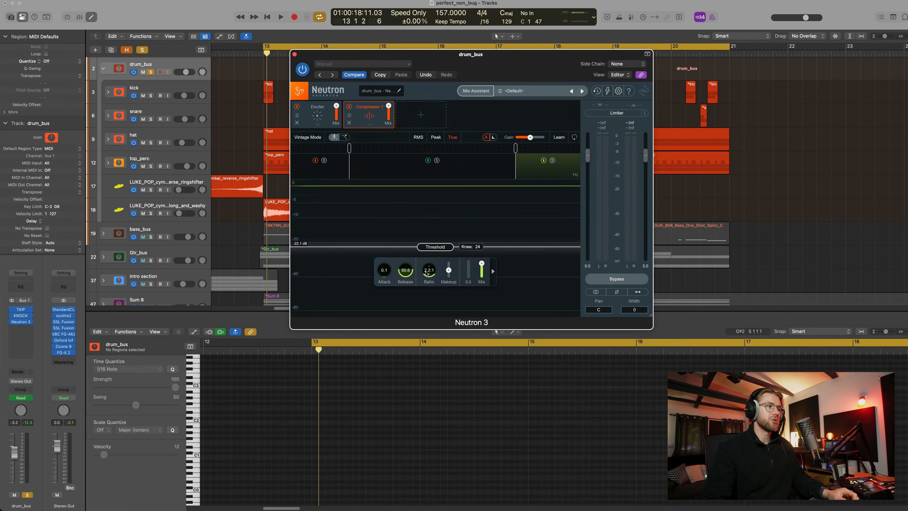
{"action": "left_click", "coordinate": [294, 55]}
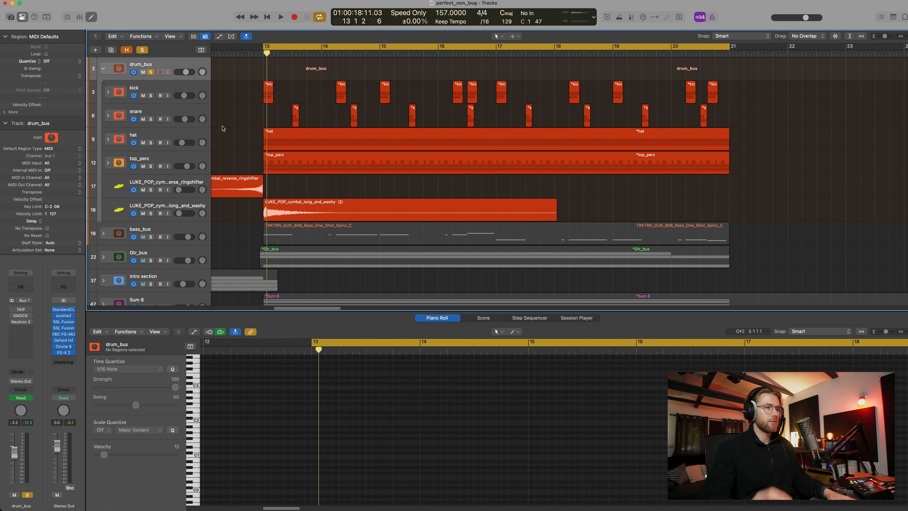
Play the soloed drums with TAIP, KNOCK and Neutron 3 bypassed, and again with all three re-enabled for comparison
{"action": "key", "text": "space"}
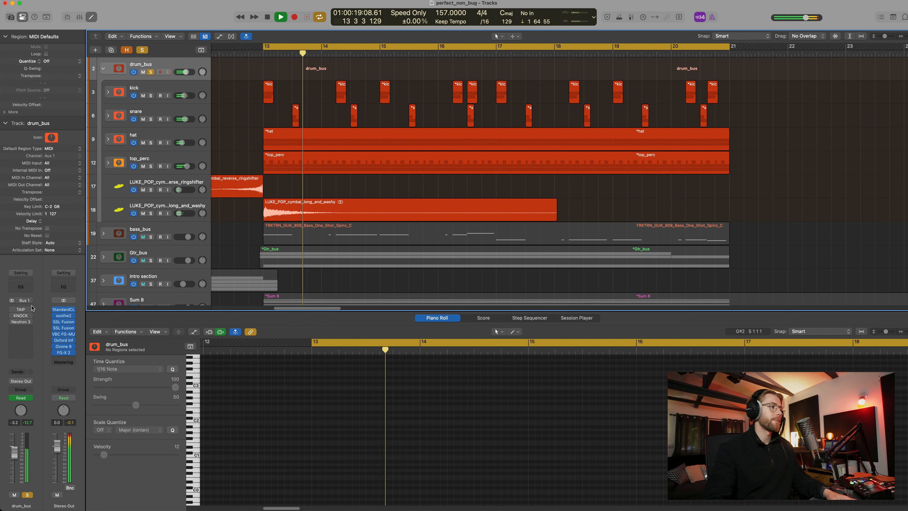
{"action": "mouse_move", "coordinate": [10, 323]}
{"action": "key", "text": "space"}
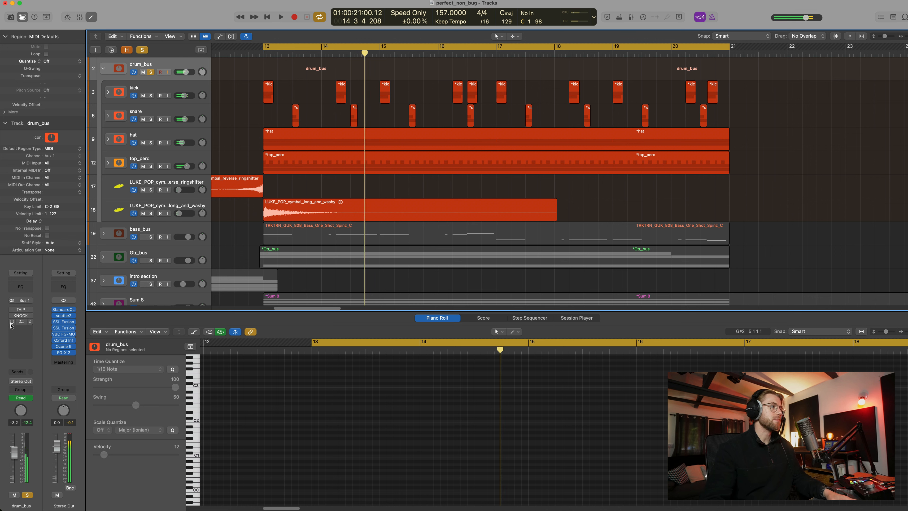
{"action": "key", "text": "space"}
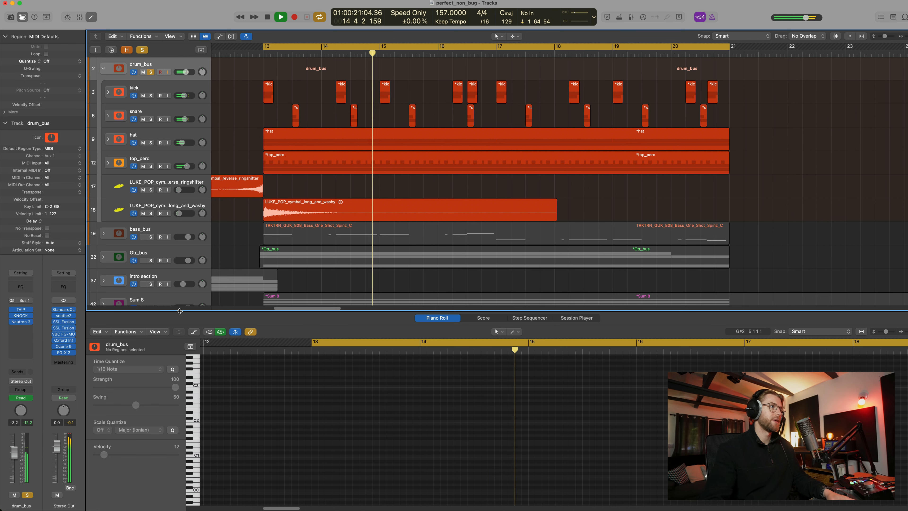
{"action": "key", "text": "space"}
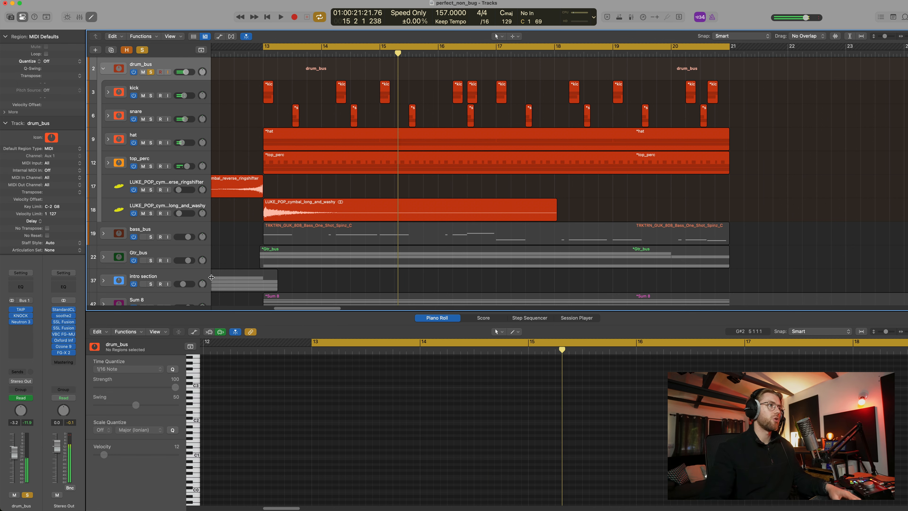
Take drum_bus out of solo to return to the full arrangement mix
{"action": "left_click", "coordinate": [278, 207], "text": "ctrl+alt"}
{"action": "left_click", "coordinate": [278, 206], "text": "ctrl+alt"}
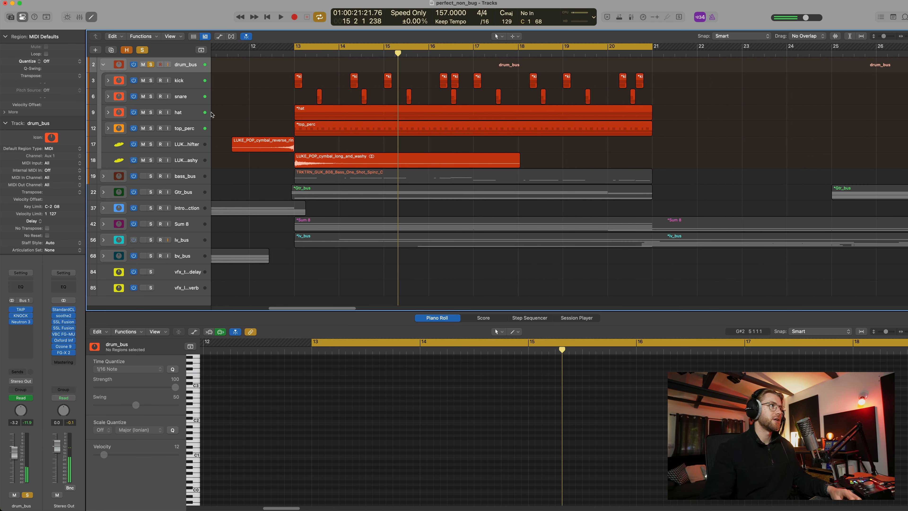
{"action": "left_click", "coordinate": [151, 66]}
{"action": "key", "text": "super+Left"}
{"action": "key", "text": "super+Left"}
{"action": "key", "text": "super+Left"}
{"action": "key", "text": "super+Left"}
{"action": "key", "text": "super+Down"}
{"action": "key", "text": "super+Down"}
{"action": "key", "text": "super+Down"}
{"action": "key", "text": "super+Down"}
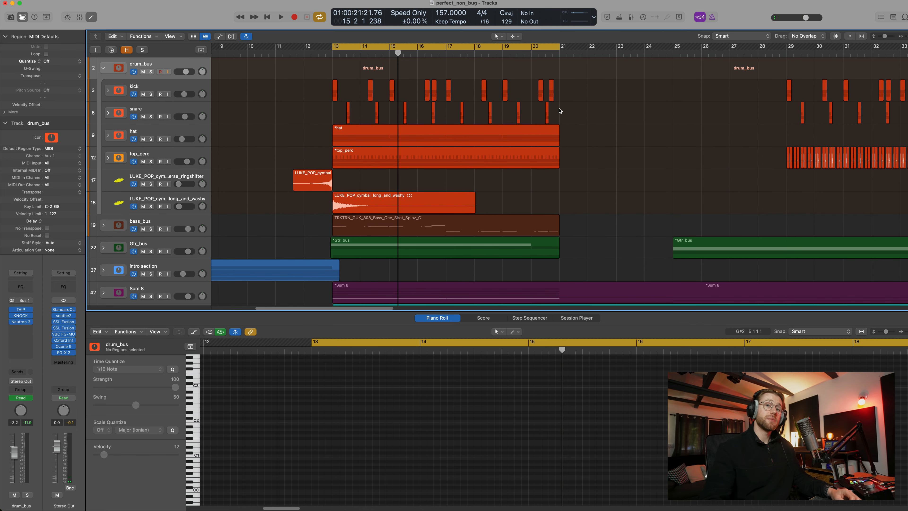